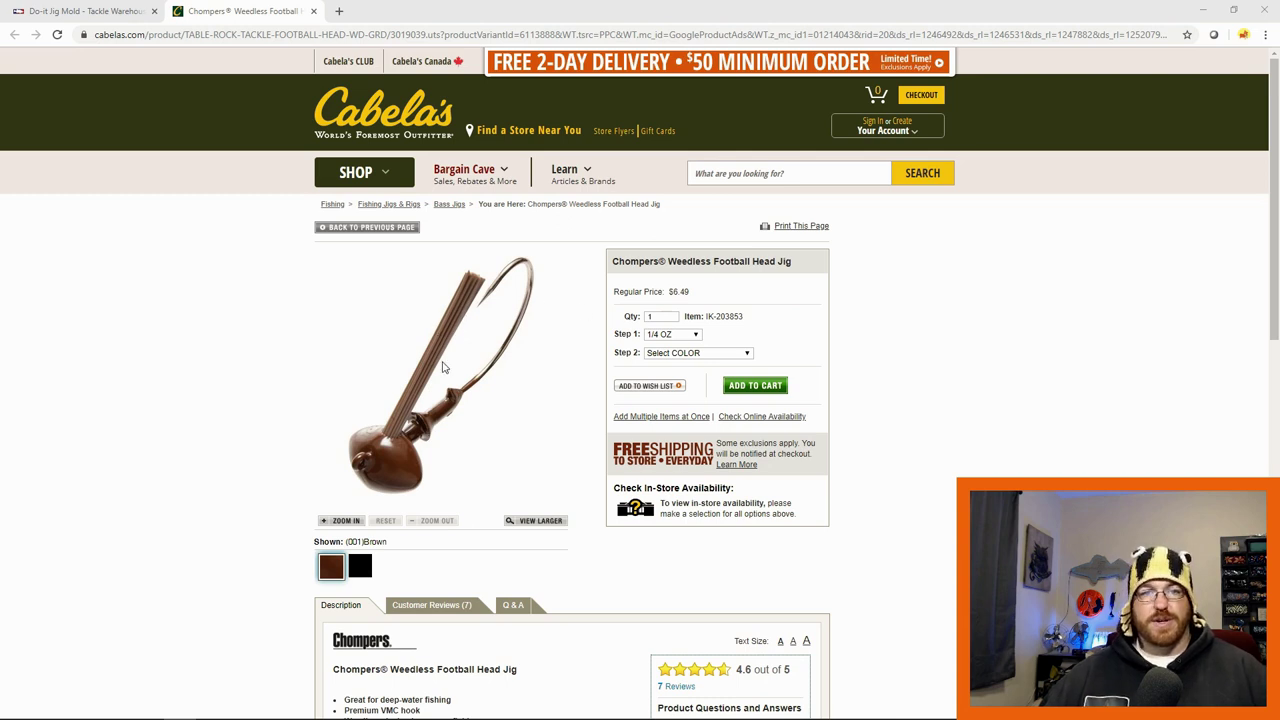
click(70, 8)
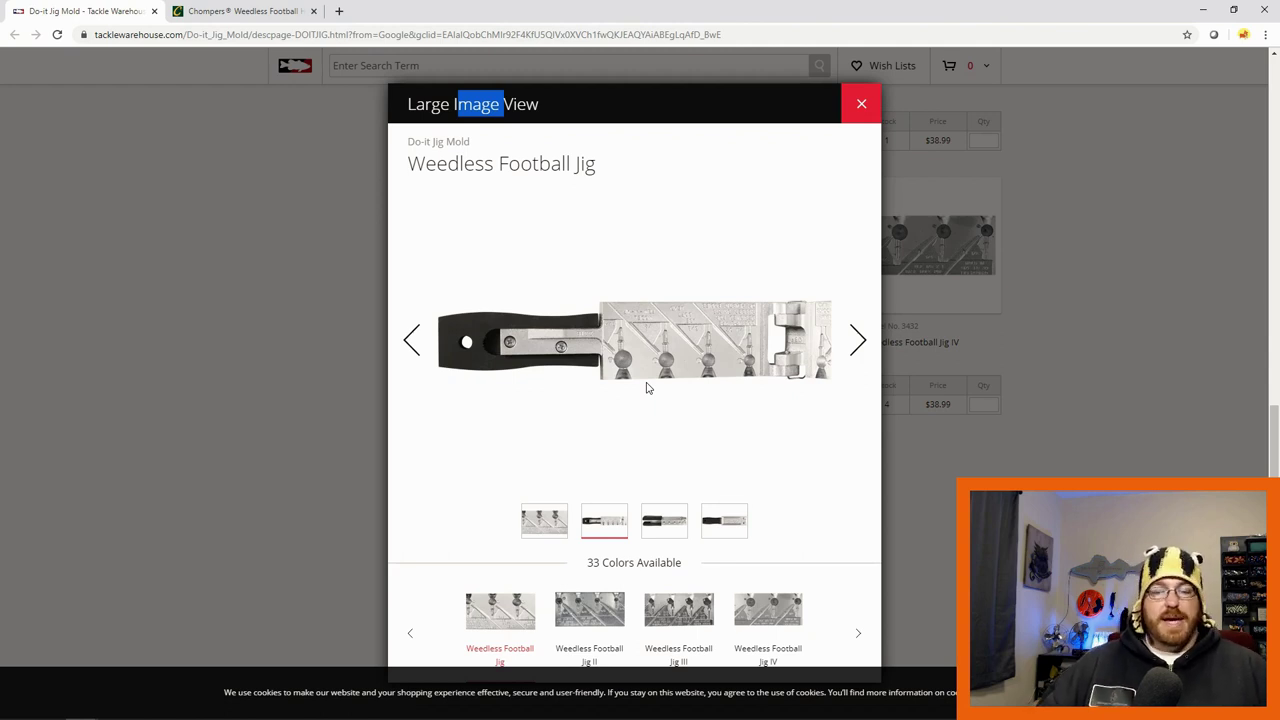
Step: Step the Tackle Warehouse photo carousel back to the first close-up of the Weedless Football Jig mold cavities
click(856, 341)
click(411, 352)
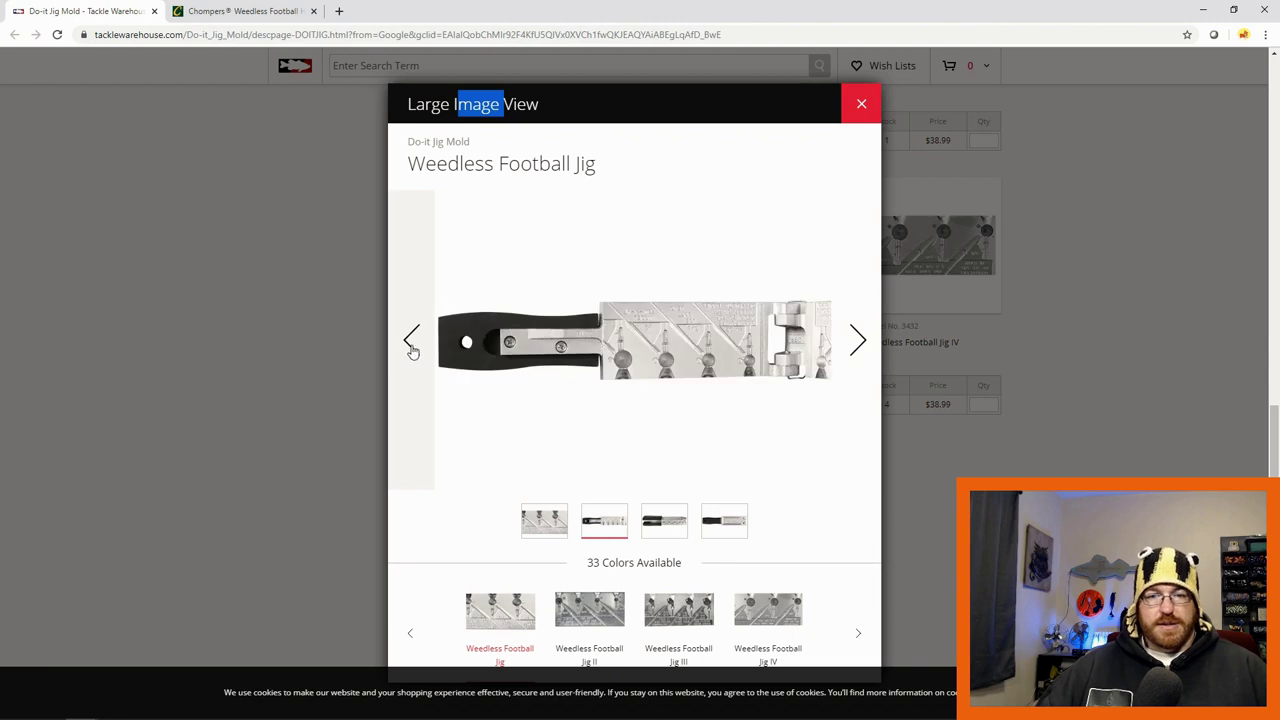
click(411, 352)
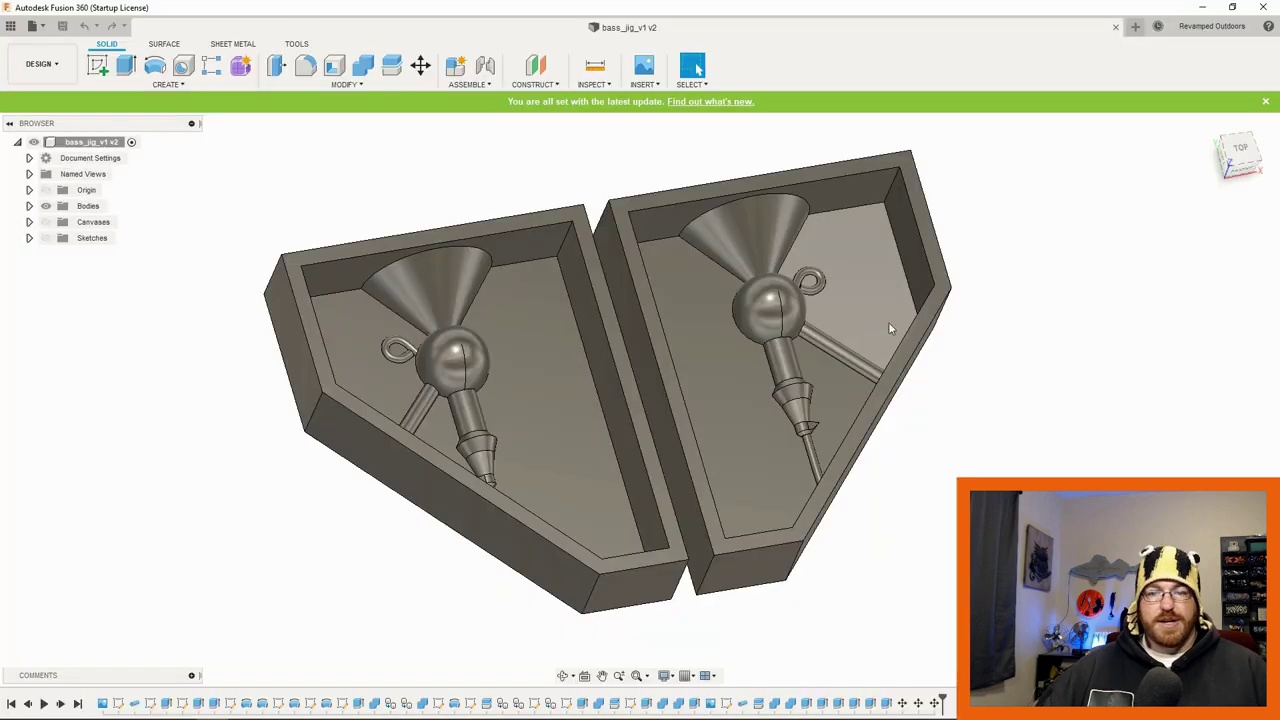
Step: Bring the hook sketch curve back beside the two mold halves and select the bottom half body
shift+middle_drag(768, 333, 727, 352)
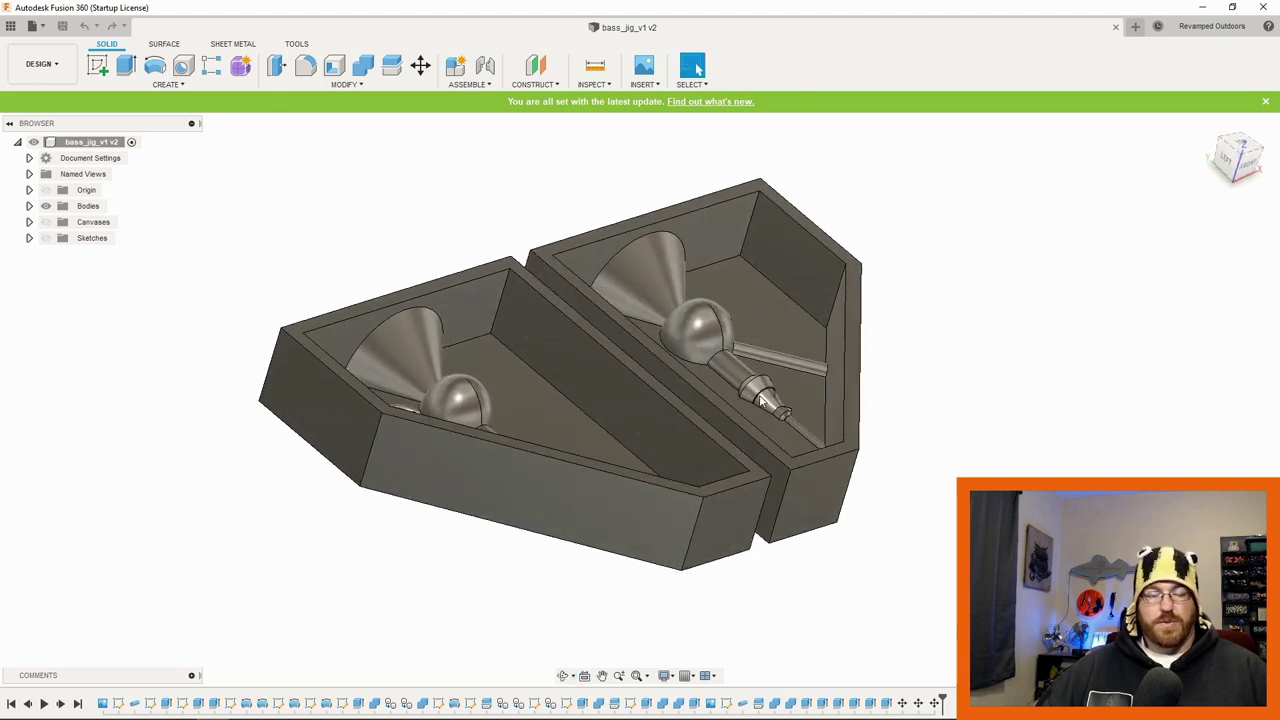
shift+middle_drag(745, 396, 660, 429)
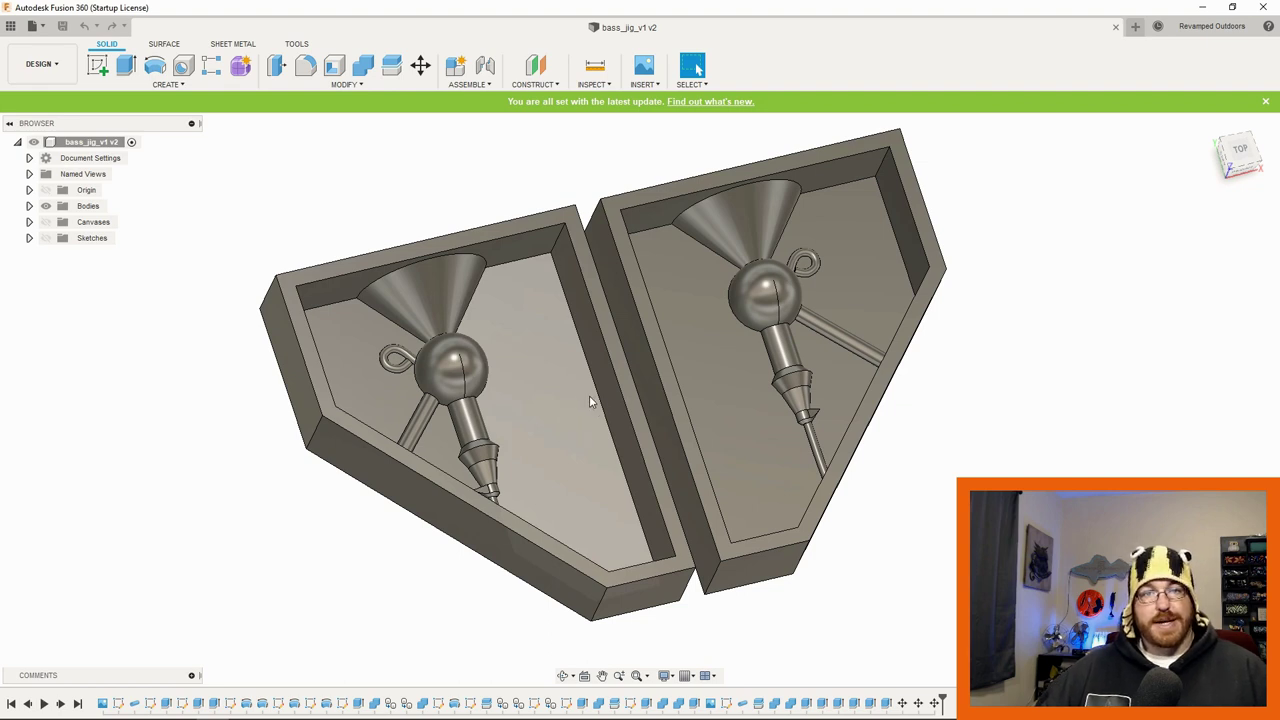
key(ctrl+z)
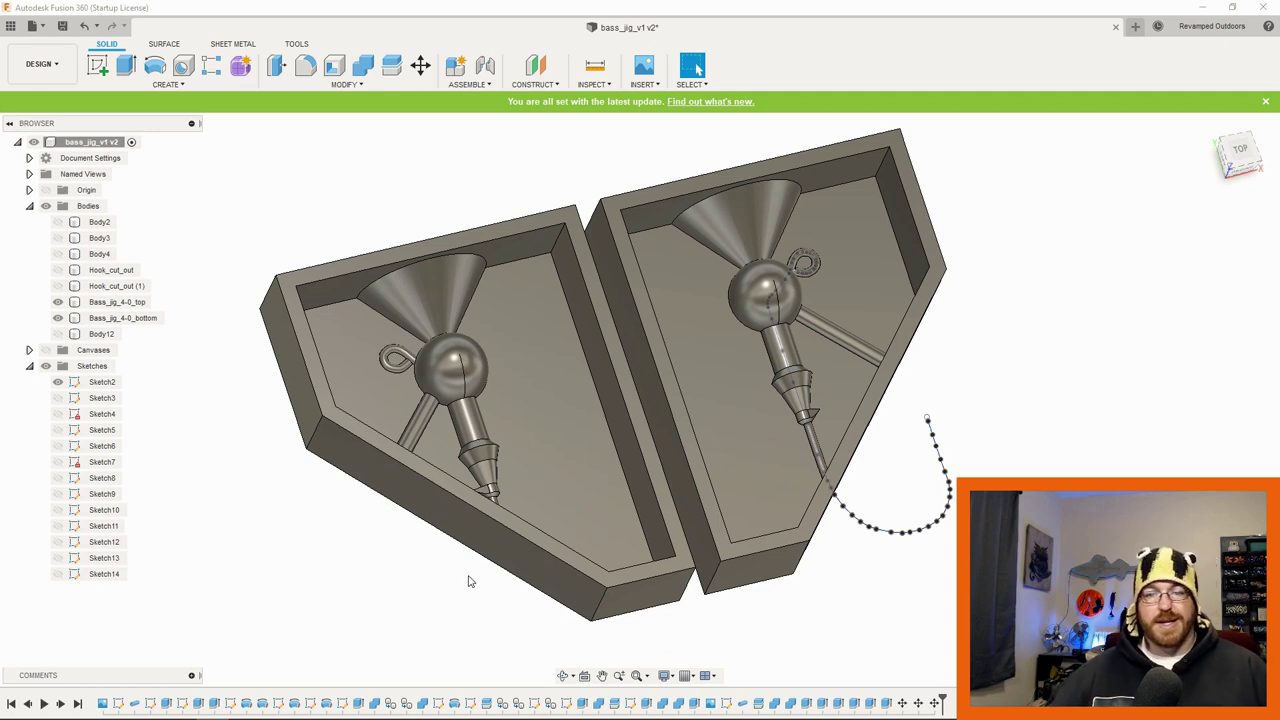
click(776, 326)
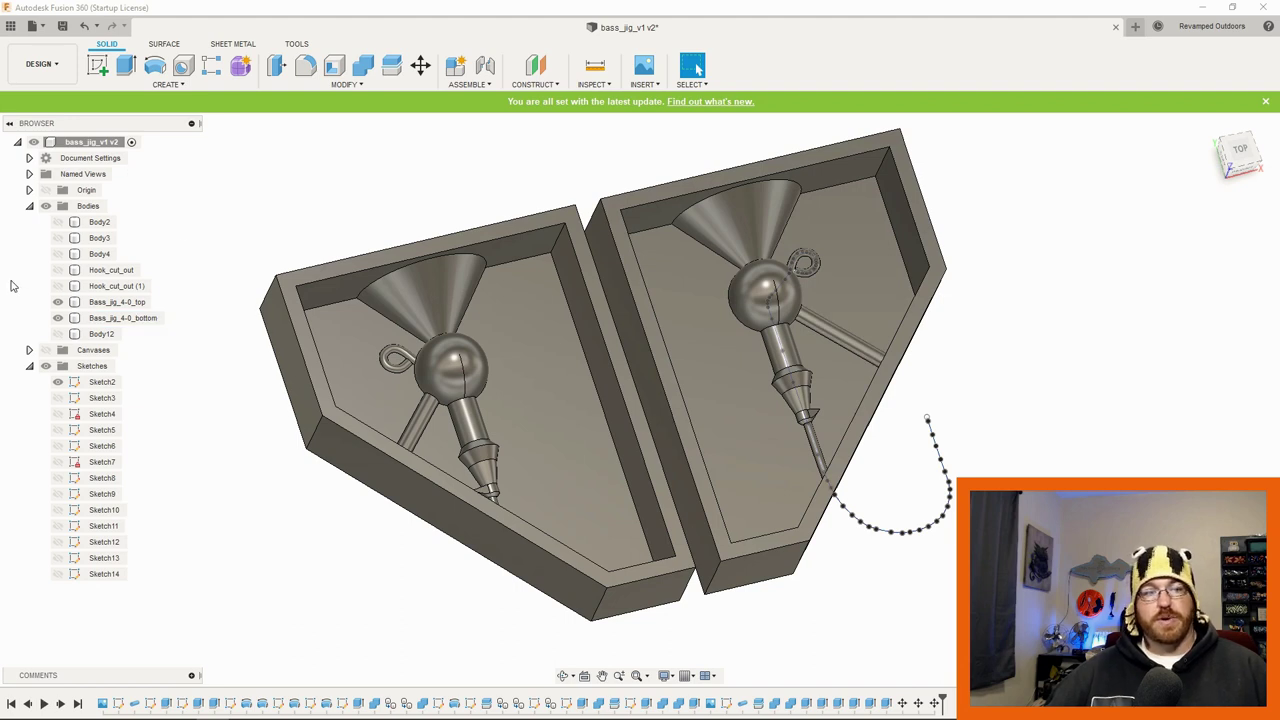
Step: Hide both Bass_jig mold halves and turn on the hook photo canvas
click(57, 318)
click(57, 302)
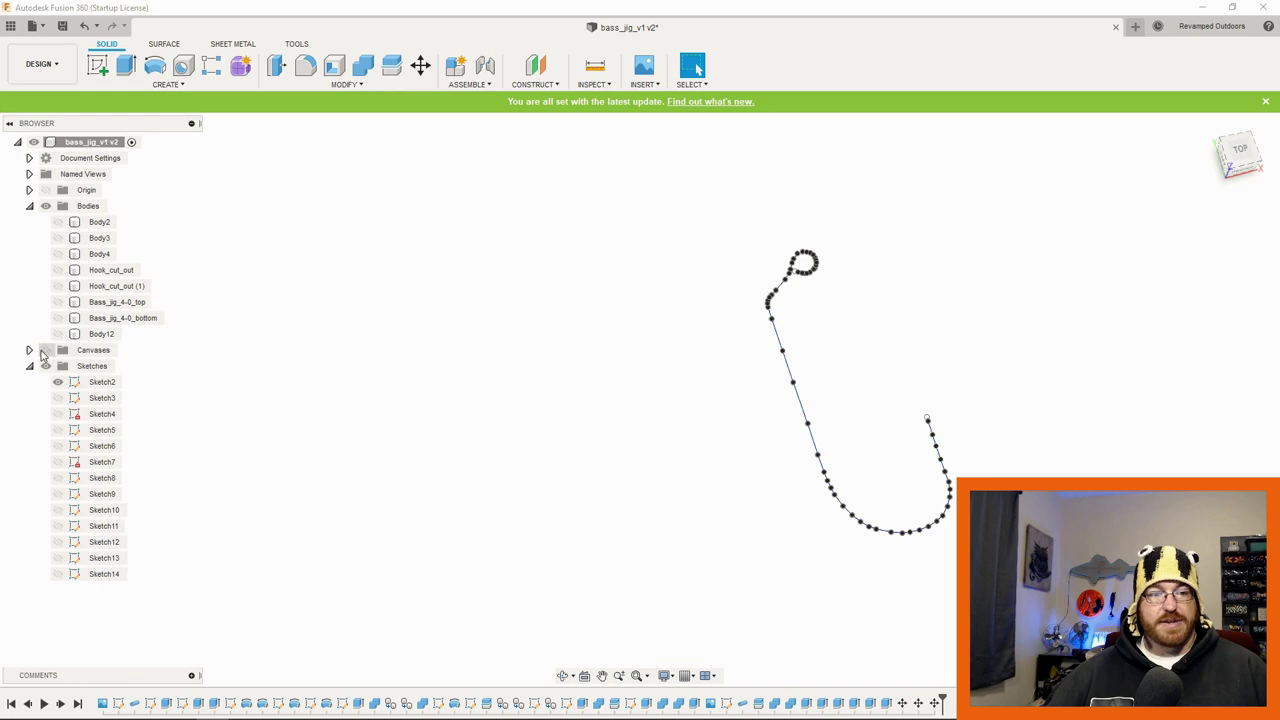
click(29, 350)
click(58, 367)
click(58, 367)
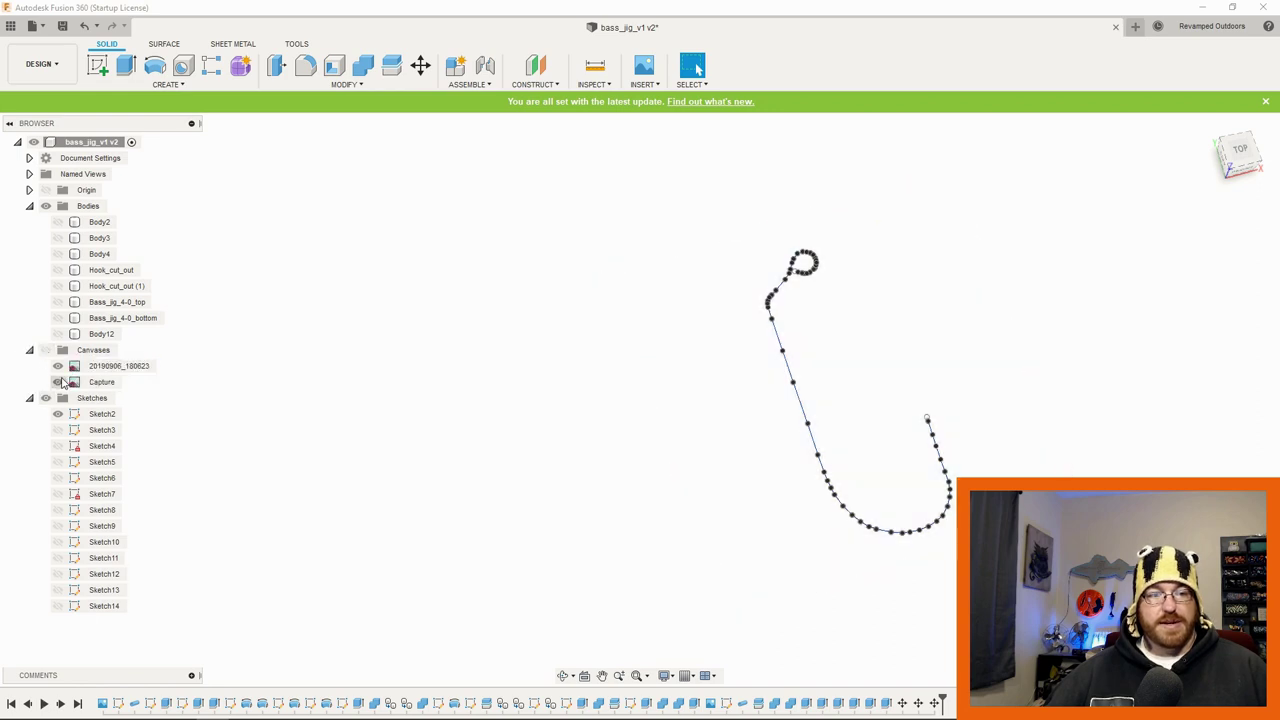
click(58, 367)
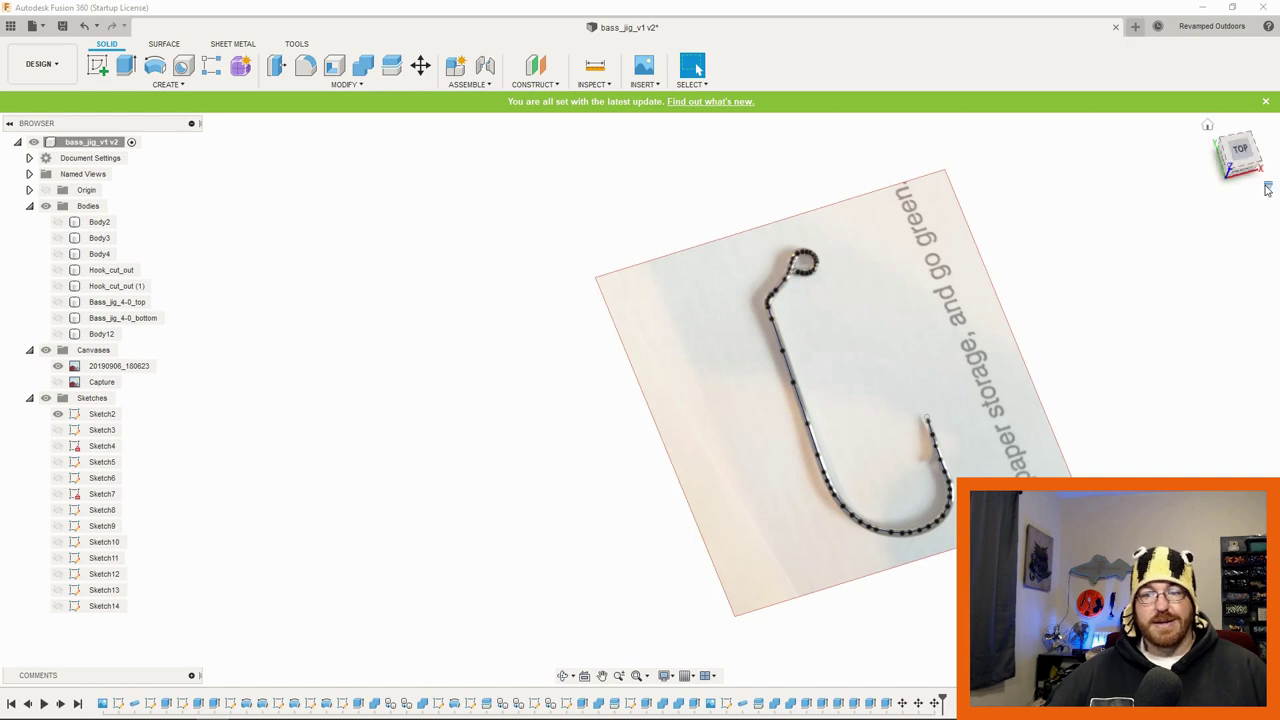
Step: View the hook photo straight from the top, zoomed and centred on the whole hook
click(1243, 146)
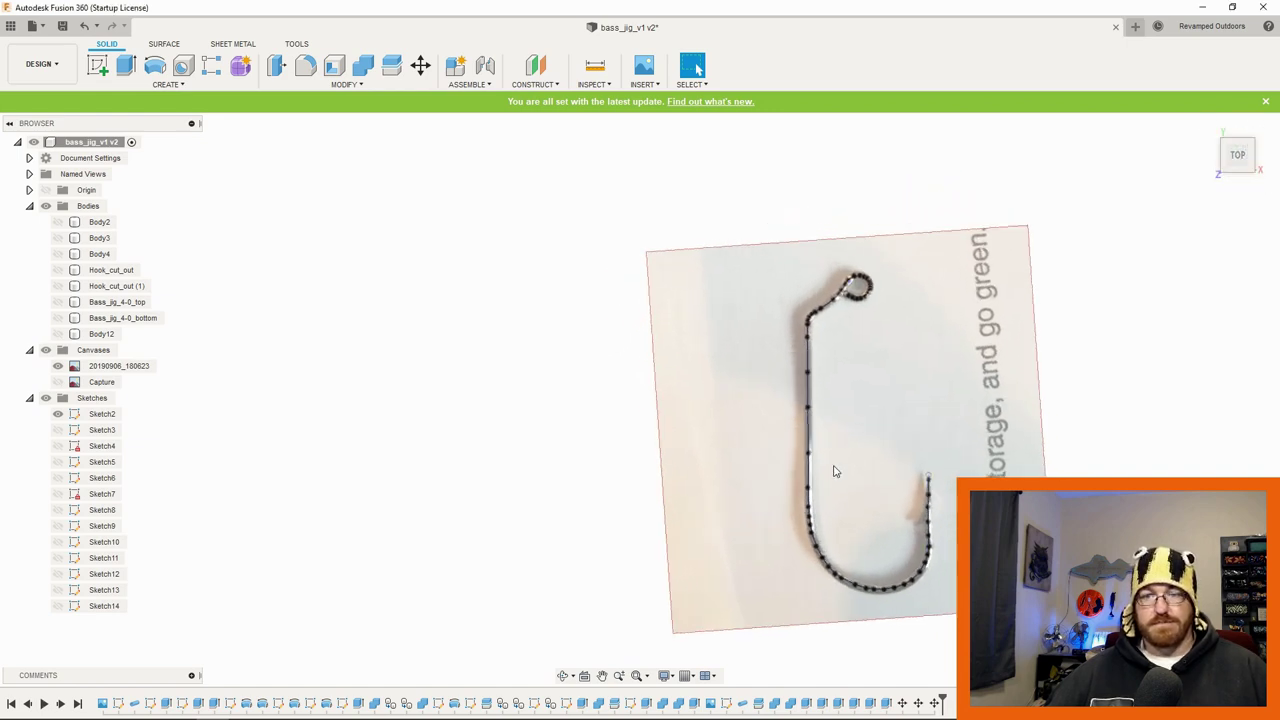
scroll(848, 455, up, 2)
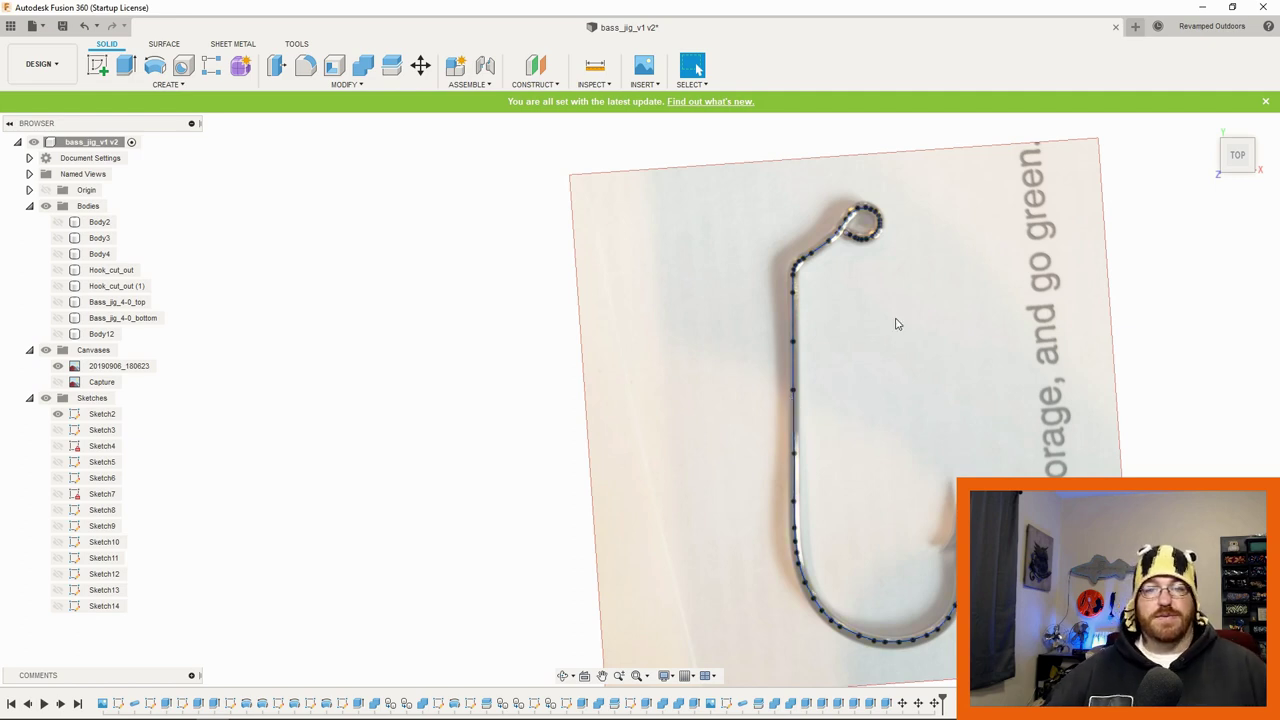
scroll(970, 408, up, 3)
scroll(752, 360, down, 2)
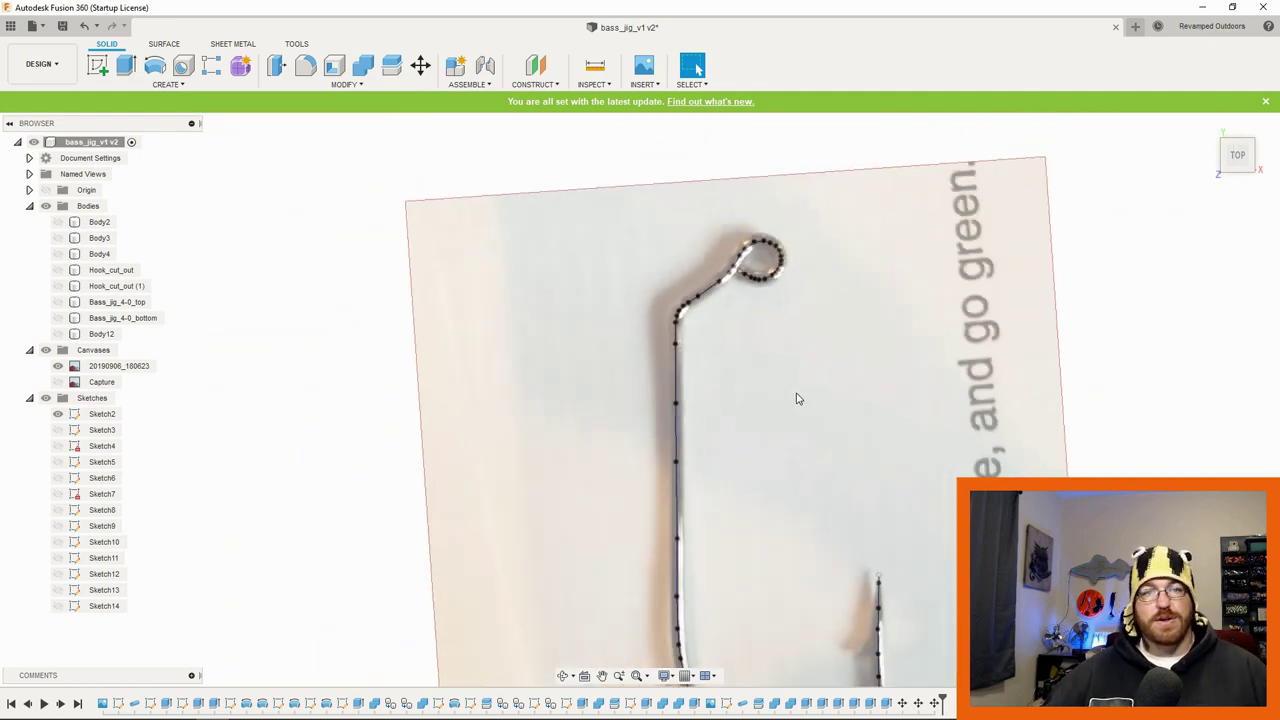
middle_drag(741, 333, 690, 262)
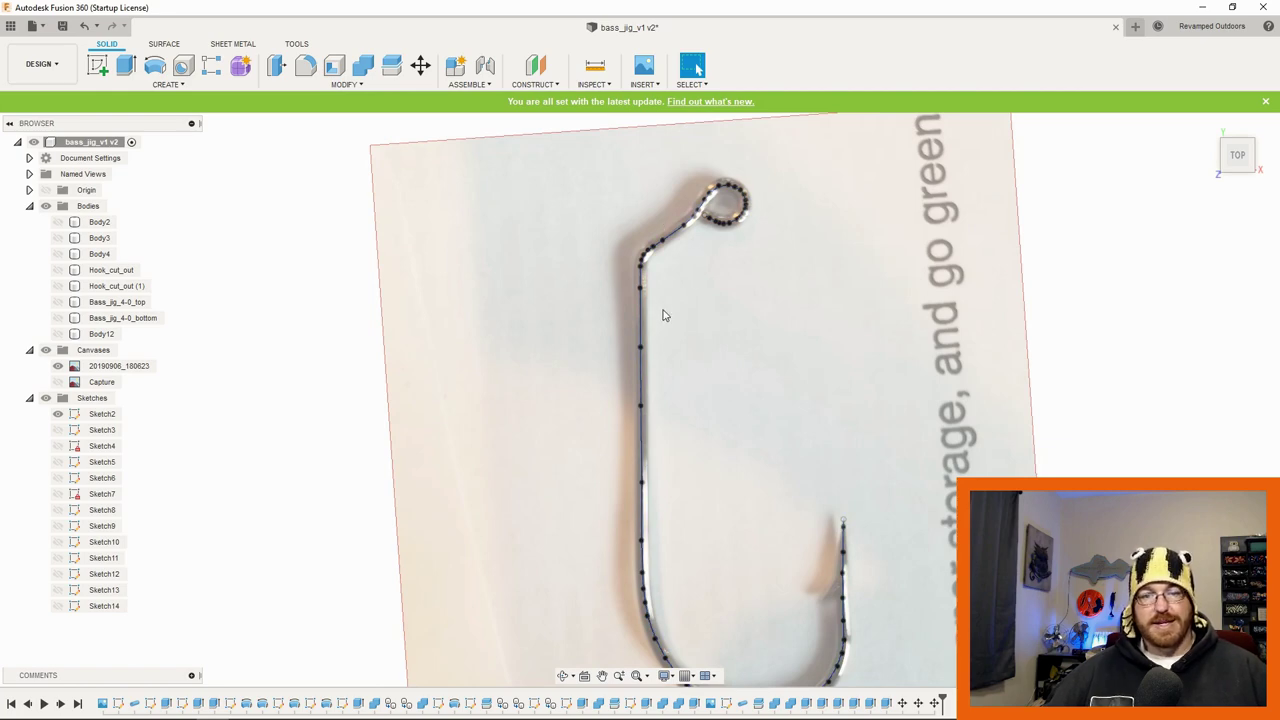
scroll(611, 267, up, 3)
scroll(717, 306, down, 3)
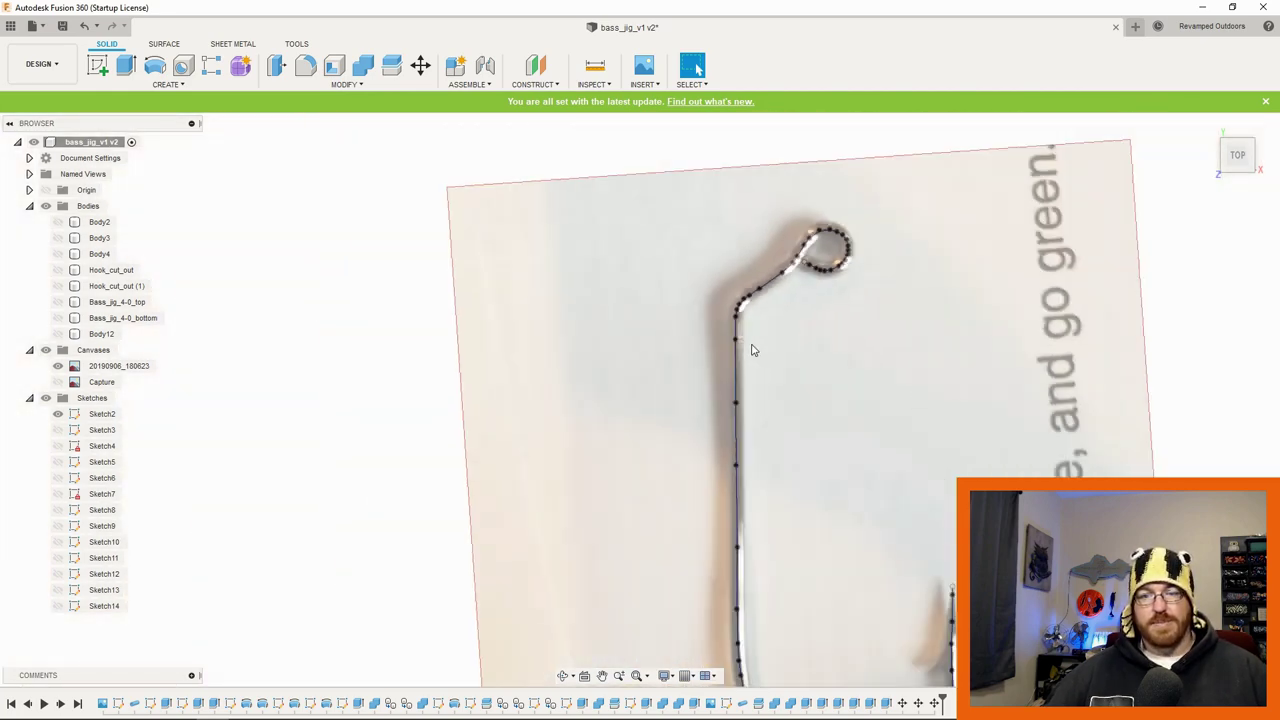
middle_drag(751, 346, 709, 301)
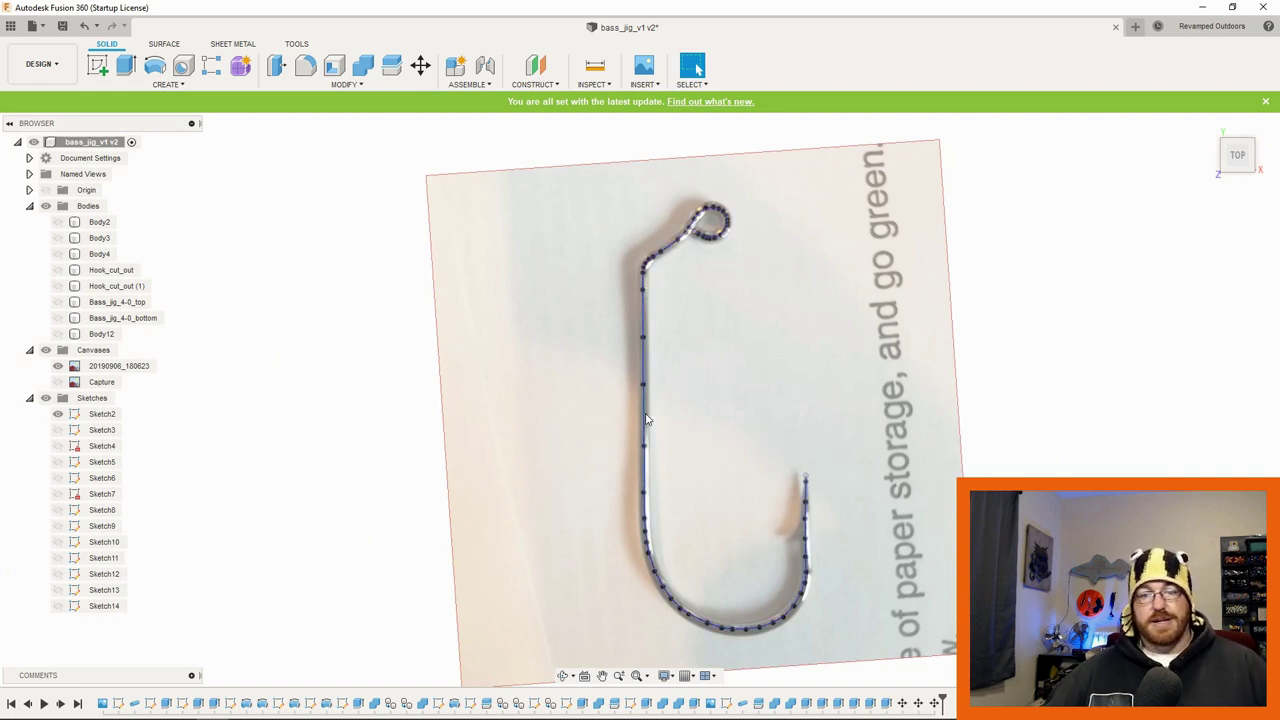
Step: Sweep a 1.4 mm circular pipe along the traced hook curve as new body Body16
click(166, 84)
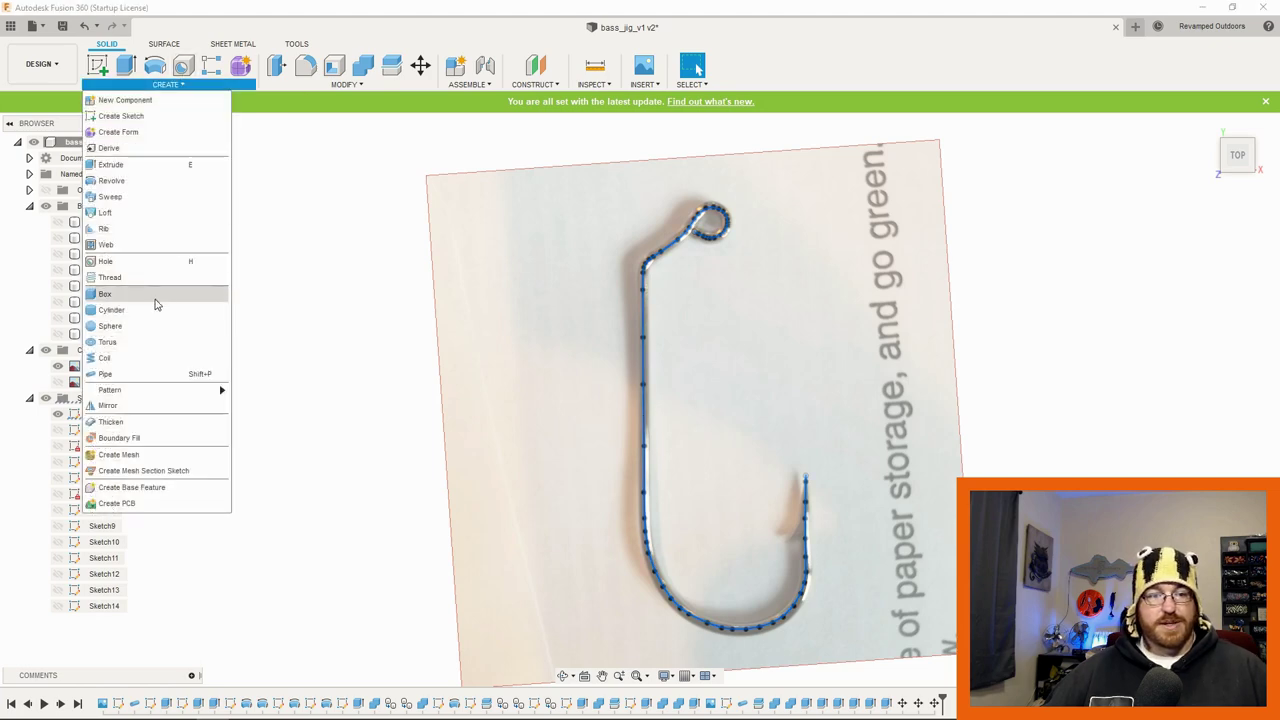
click(105, 373)
scroll(615, 306, up, 3)
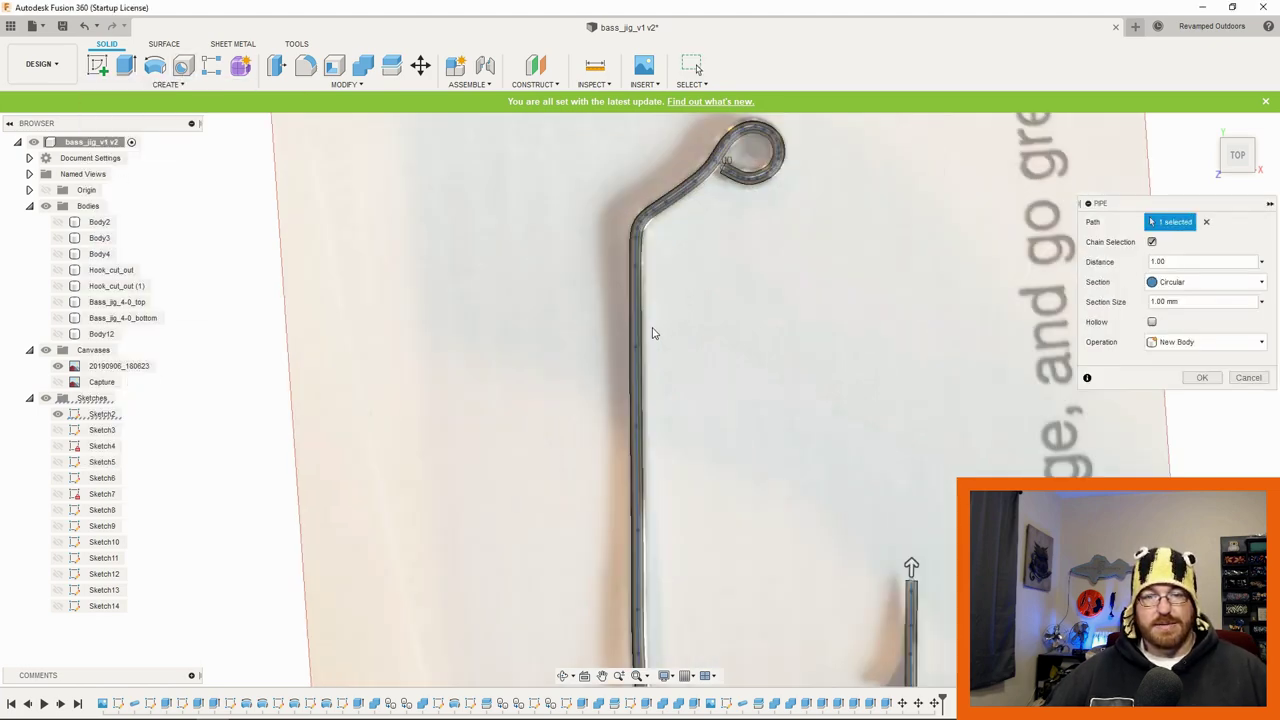
scroll(630, 330, up, 2)
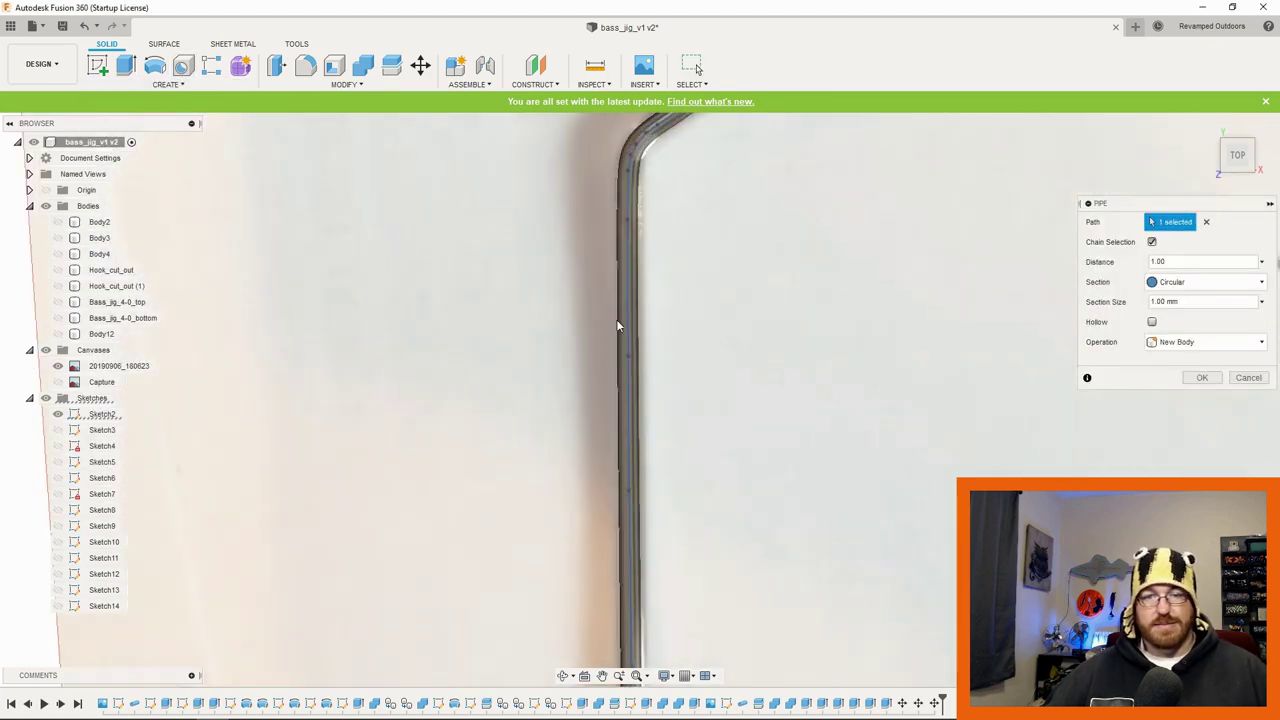
click(1160, 301)
double_click(1166, 301)
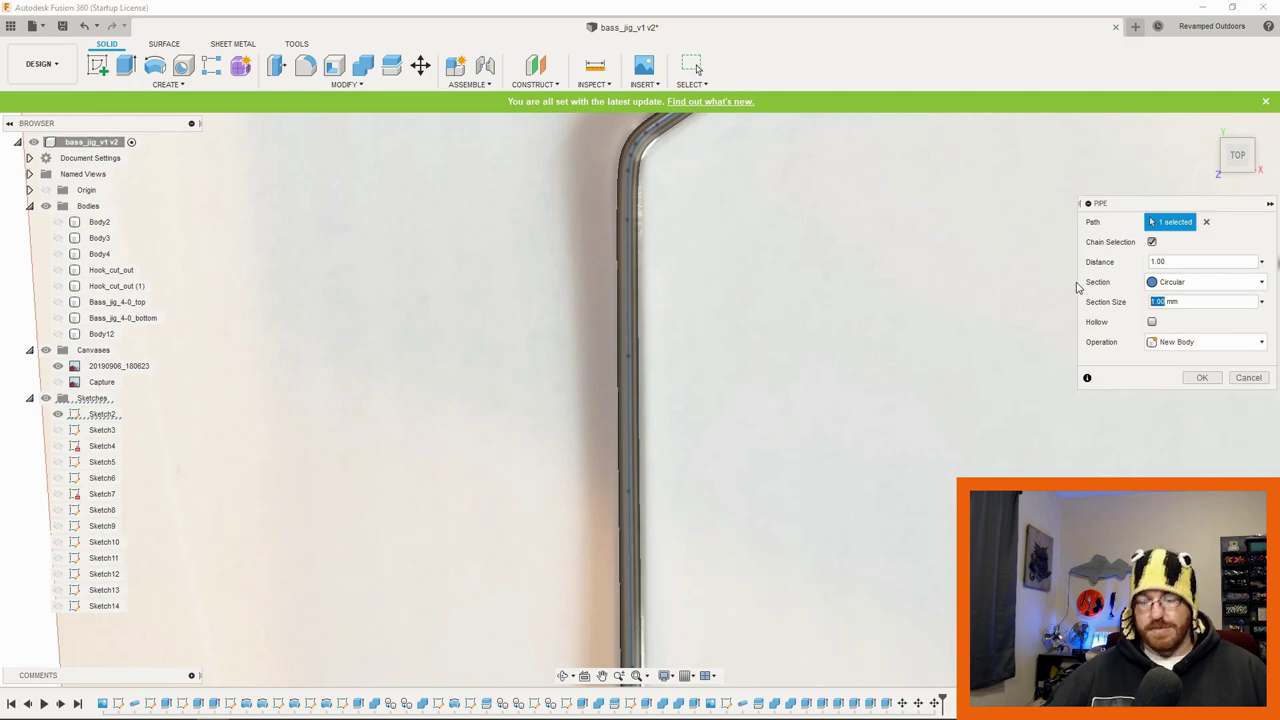
text(1.2)
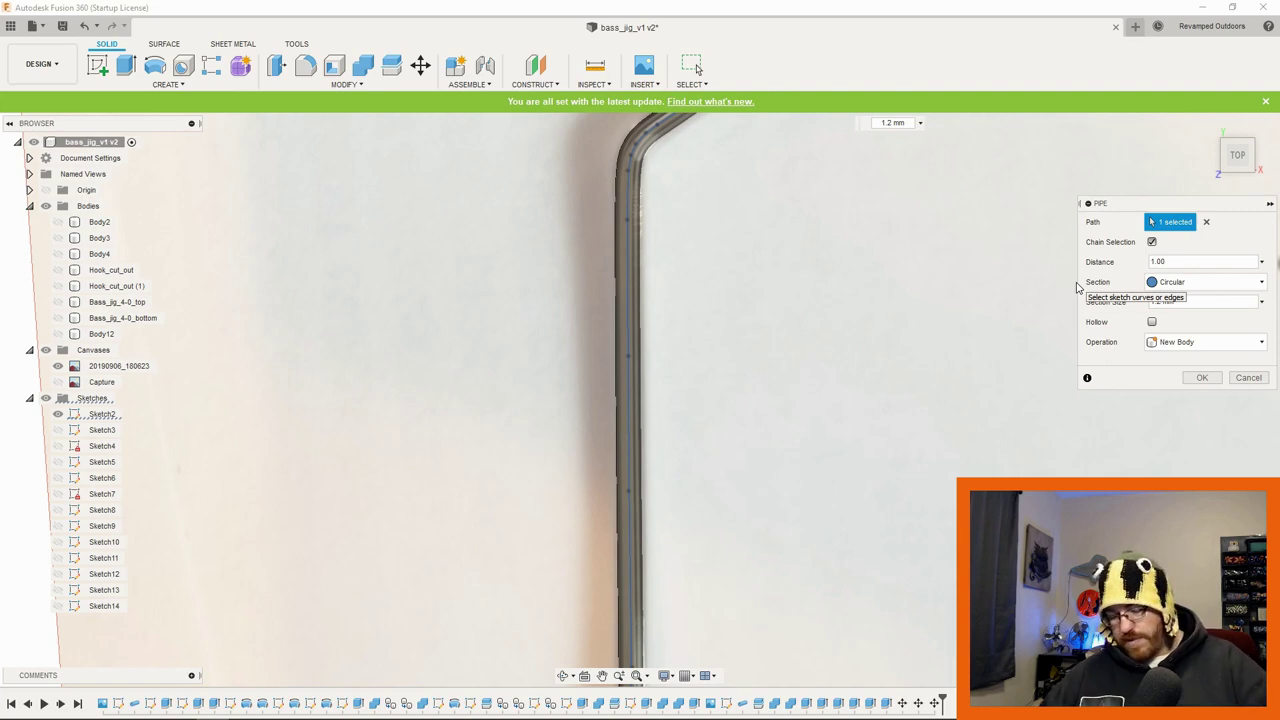
key(BackSpace)
text(4)
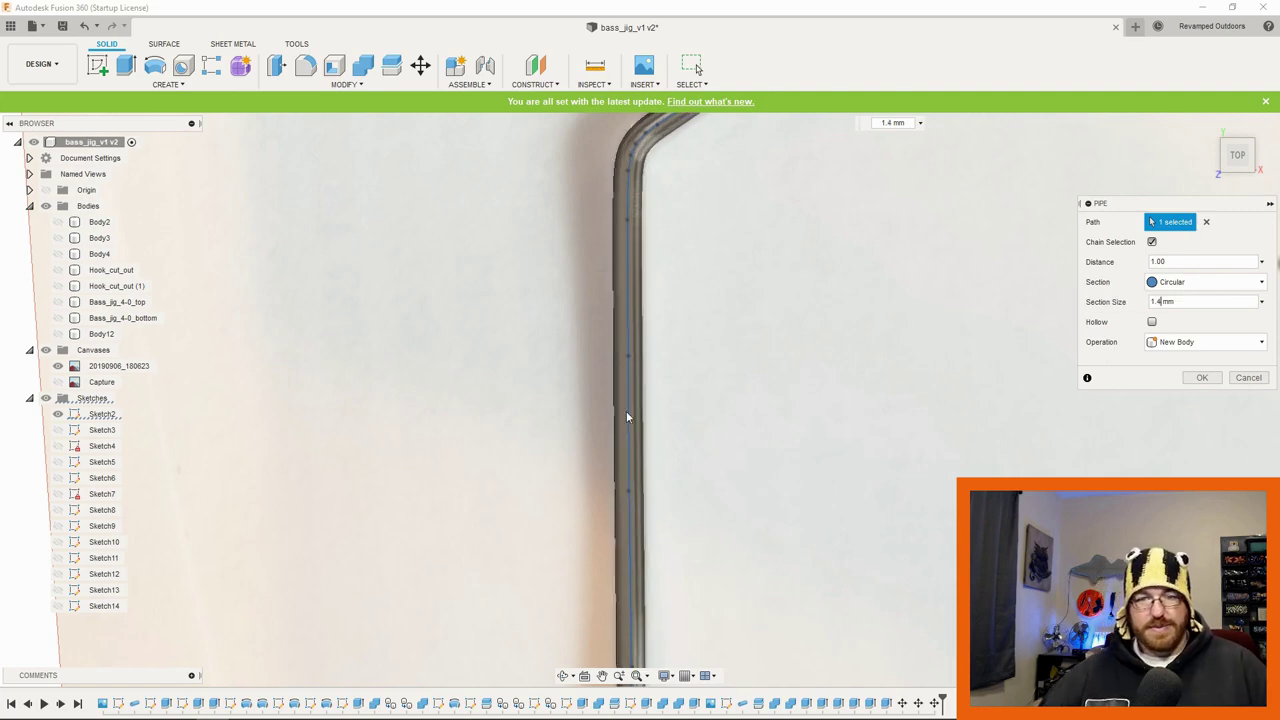
scroll(640, 430, down, 4)
scroll(851, 449, down, 3)
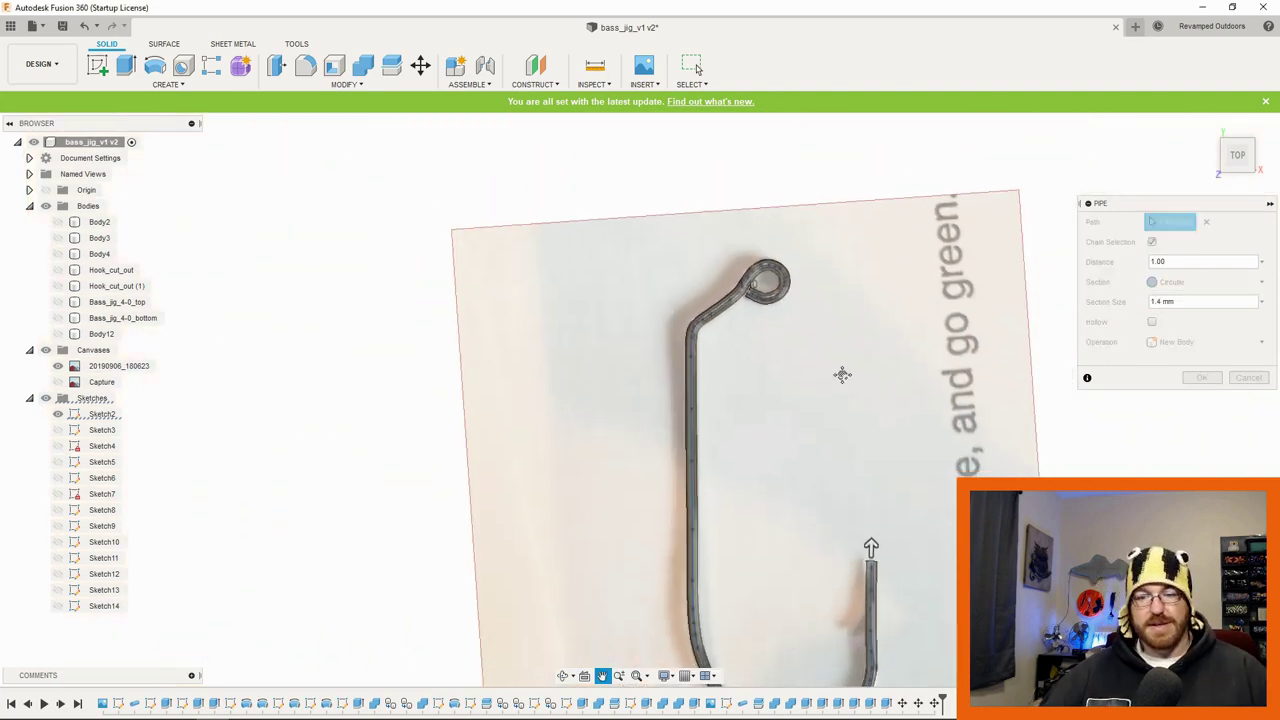
click(1202, 379)
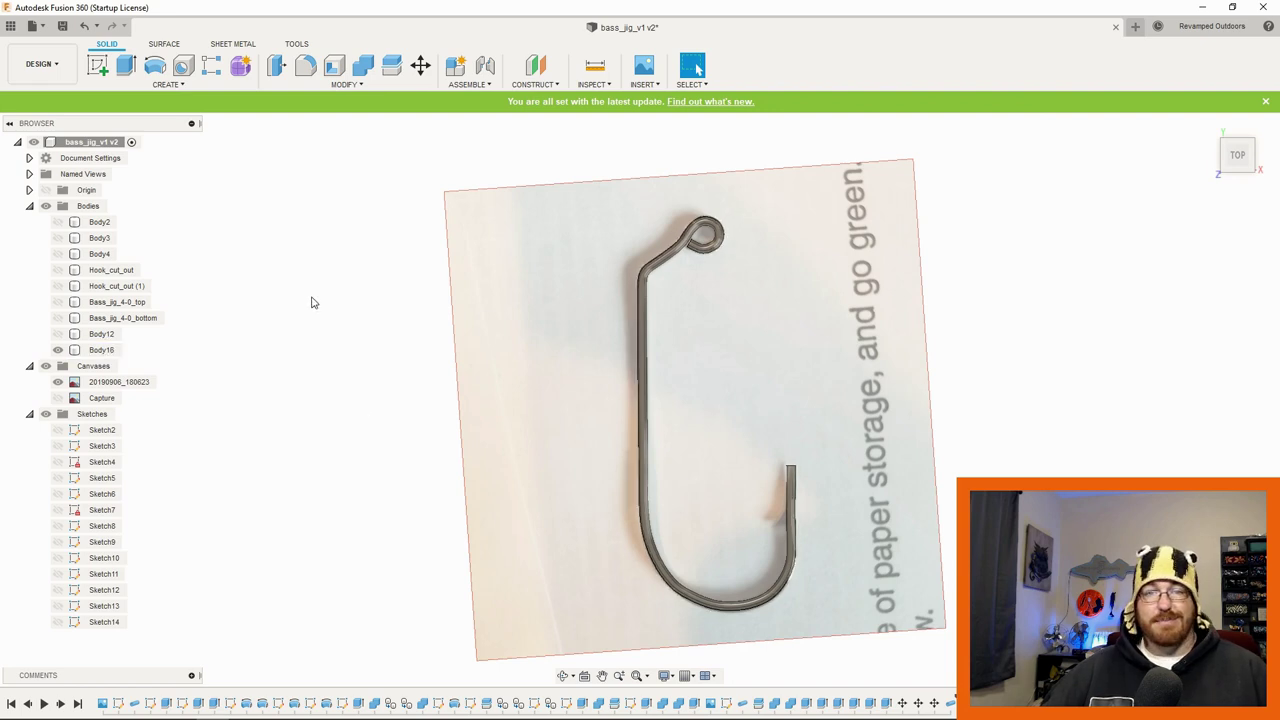
Step: Hide the hook photo canvas, collapse Canvases, and bring the hook sketch back to a top view
click(60, 448)
click(57, 448)
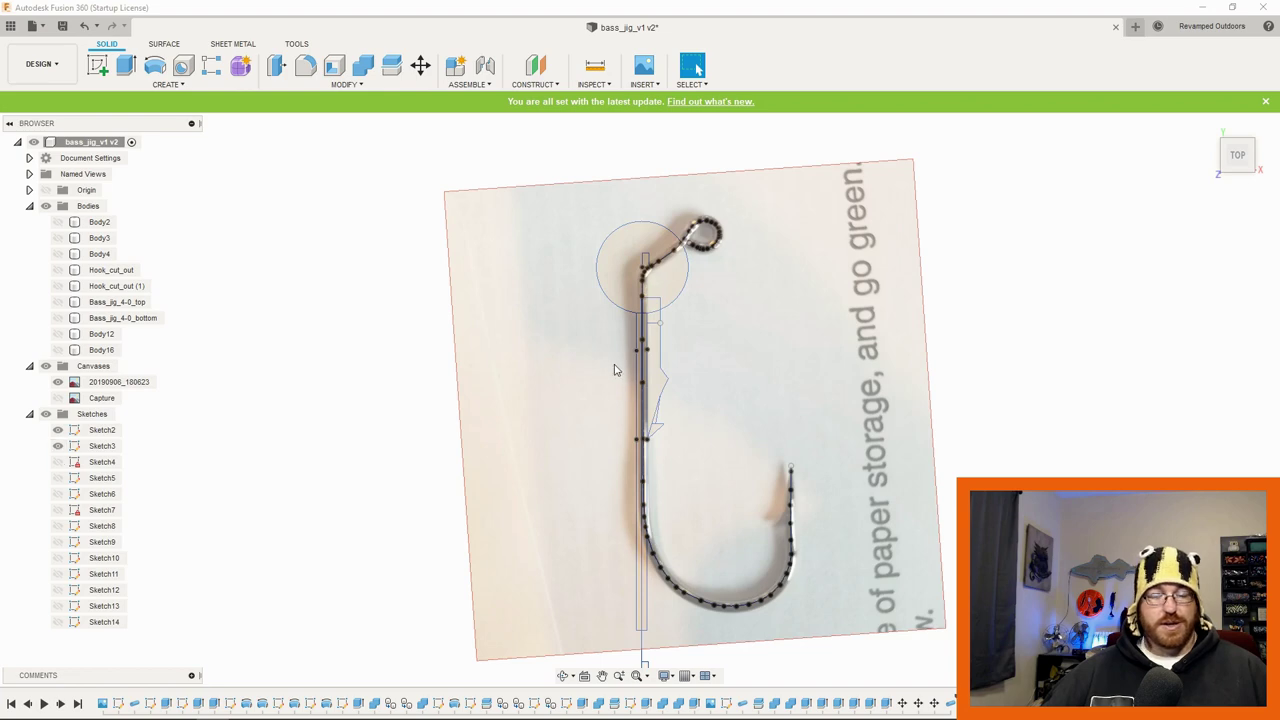
scroll(614, 370, up, 4)
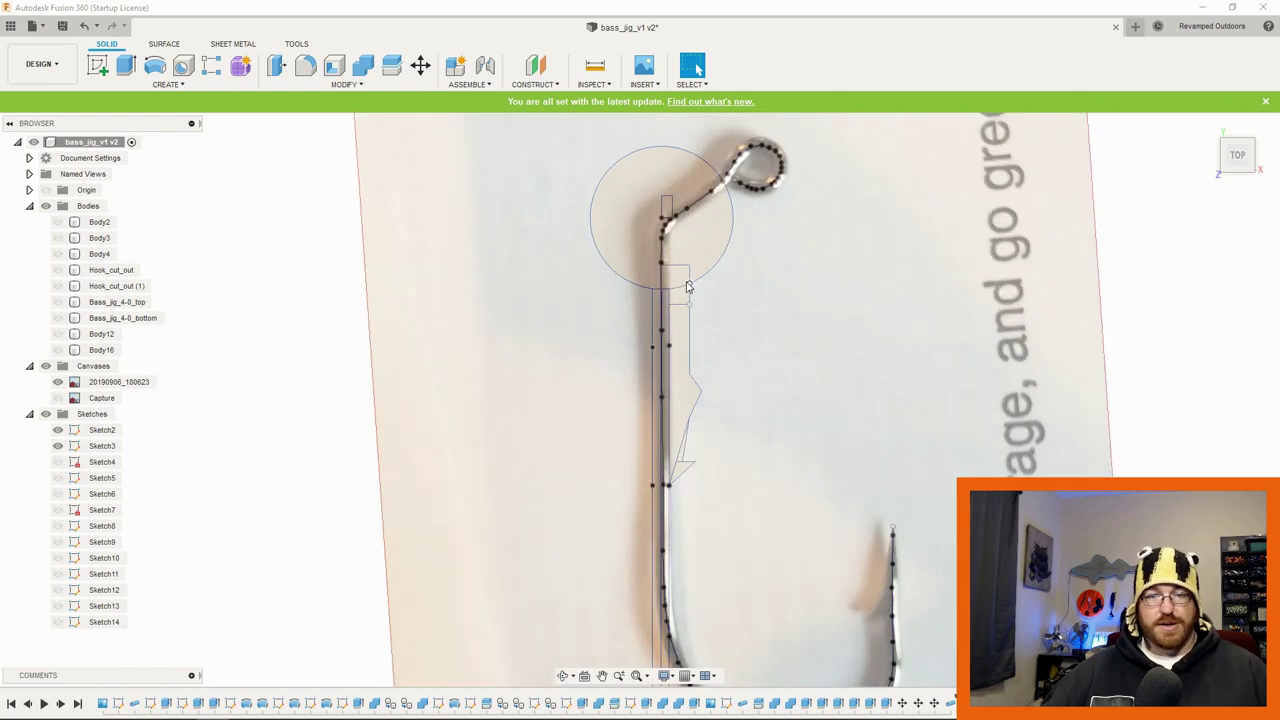
click(57, 382)
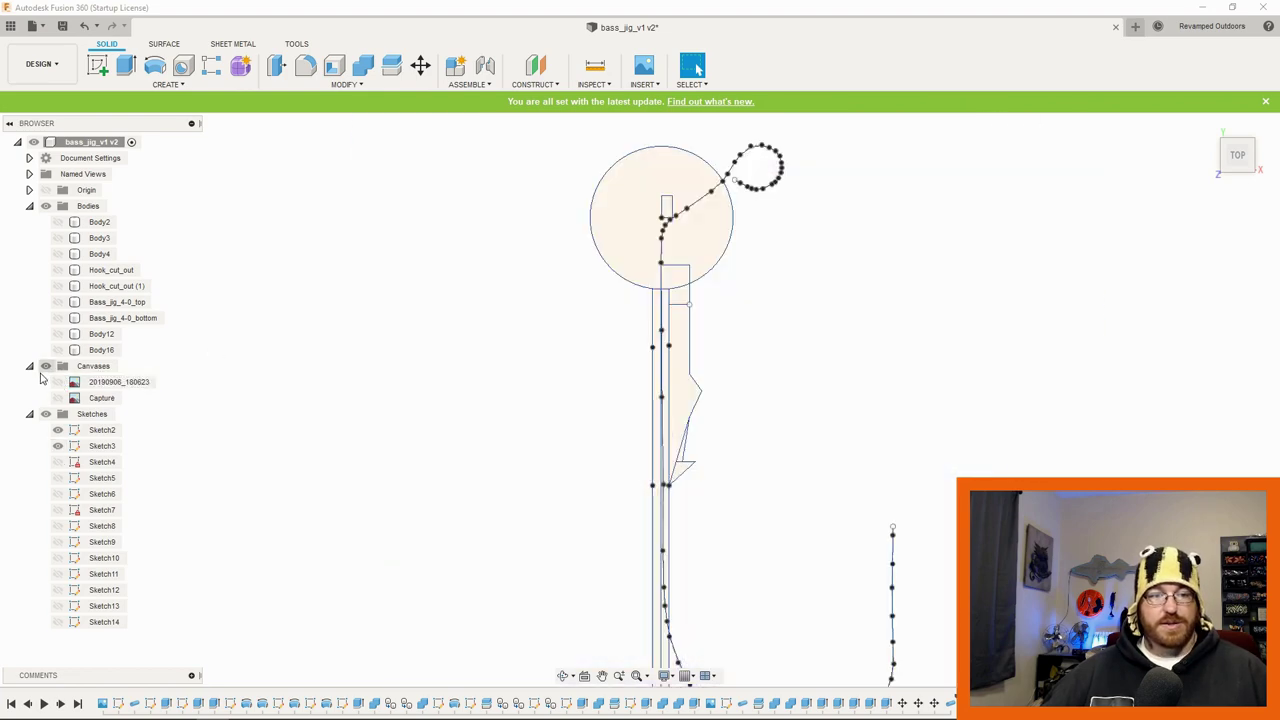
click(30, 367)
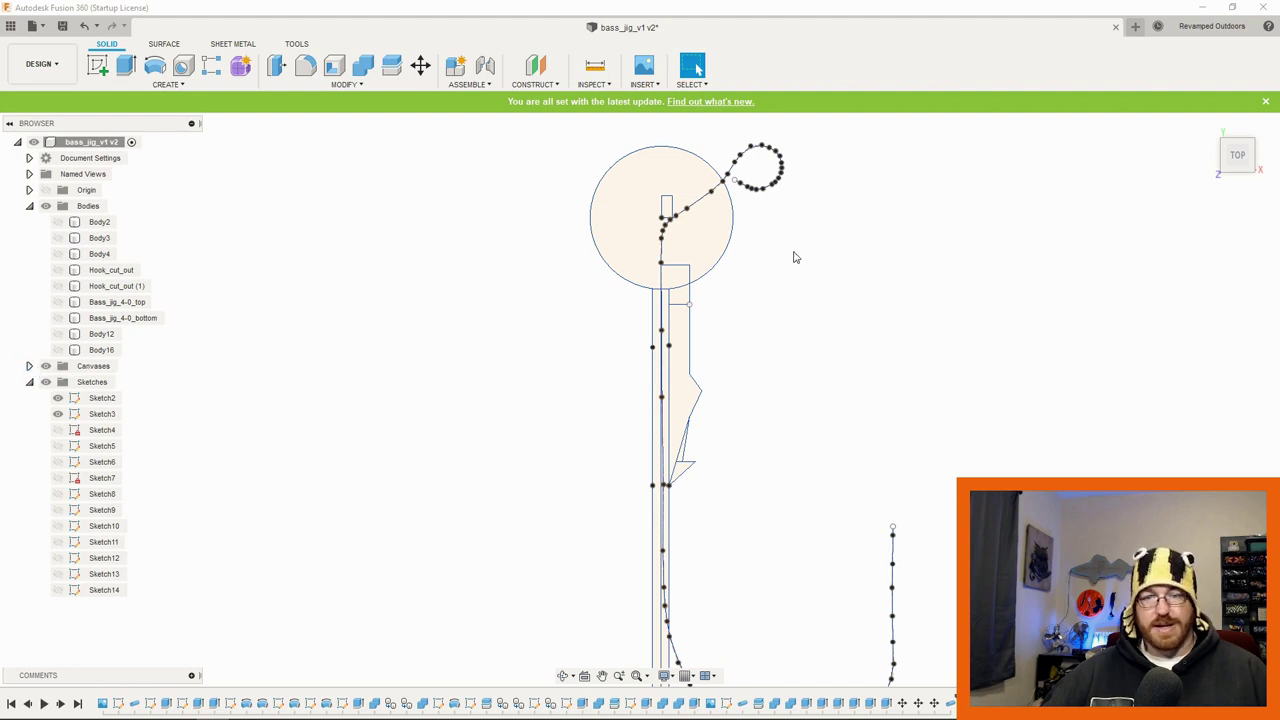
scroll(681, 274, up, 1)
scroll(681, 277, up, 1)
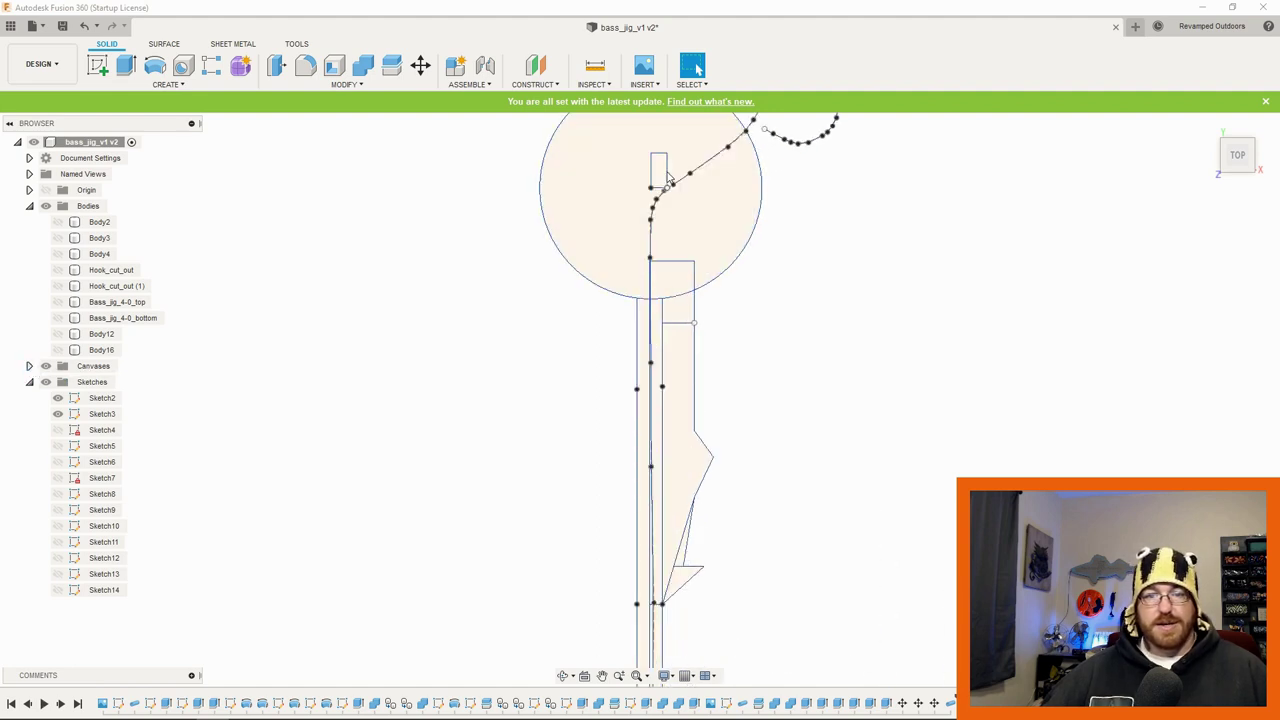
mouse_move(724, 270)
shift+middle_down()
mouse_move(737, 277)
mouse_move(786, 211)
mouse_move(746, 266)
mouse_move(795, 248)
mouse_move(769, 251)
mouse_move(780, 326)
shift+middle_up()
key(Escape)
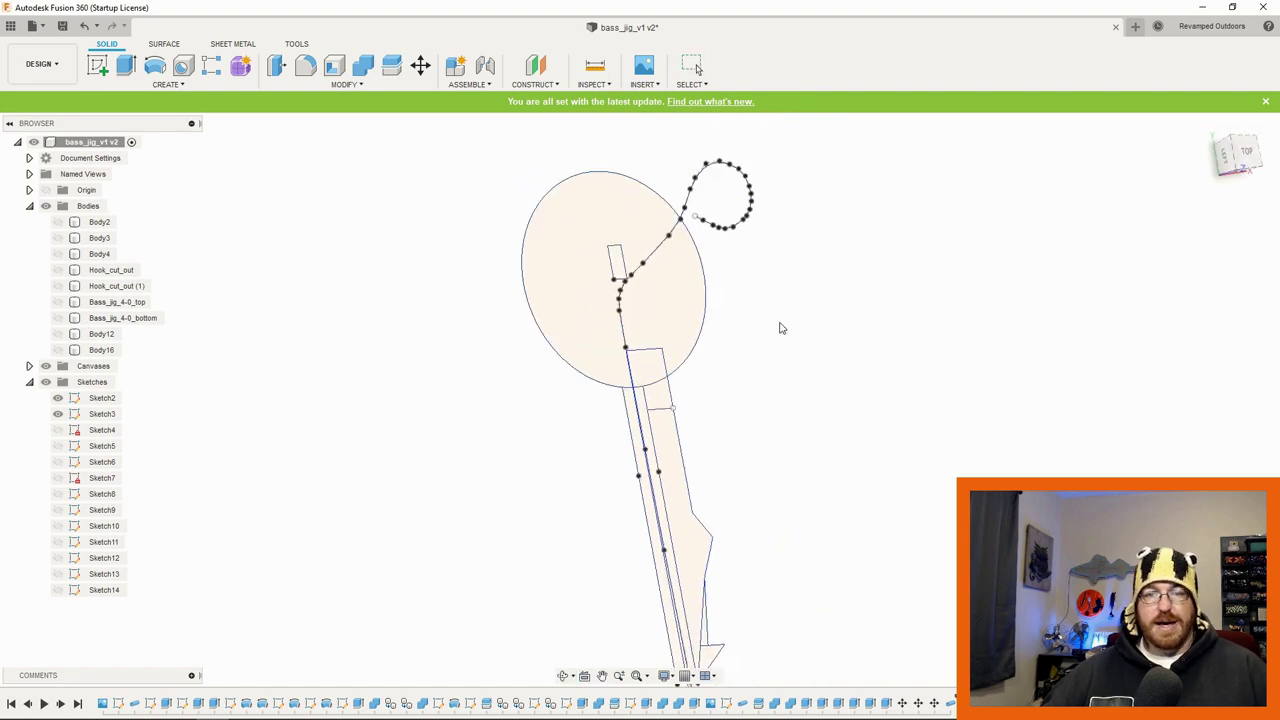
shift+middle_drag(693, 365, 651, 383)
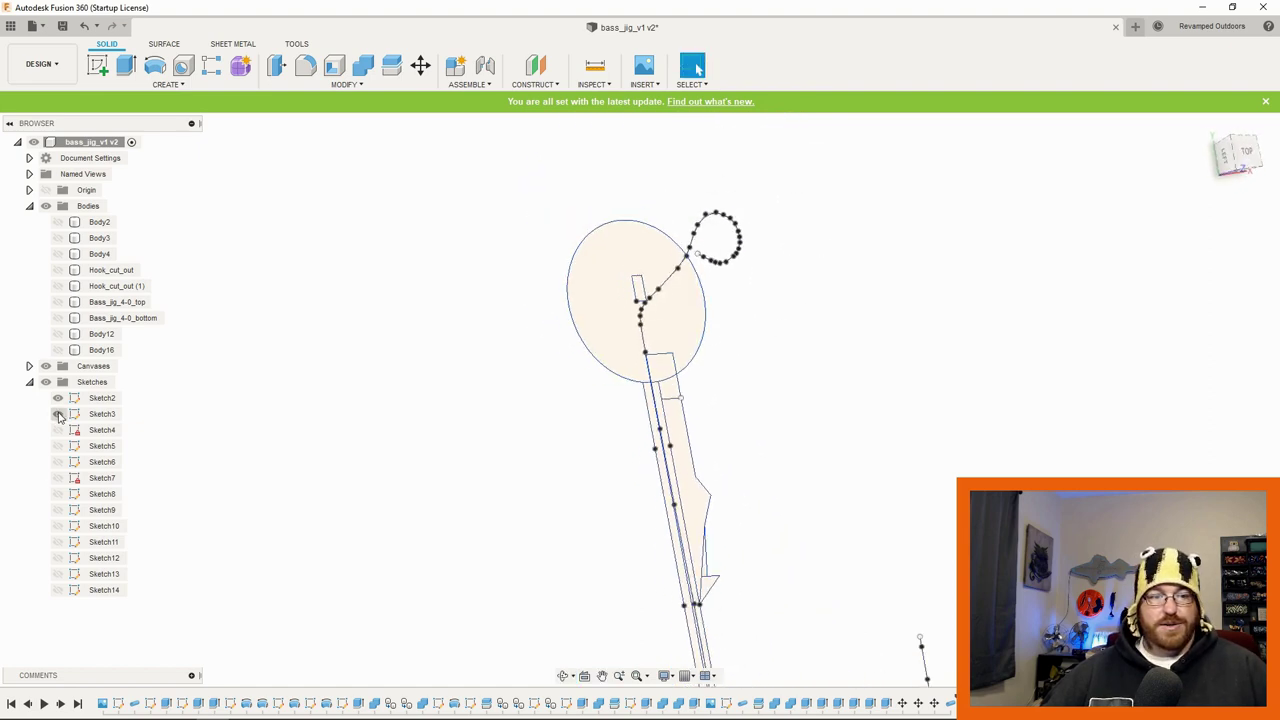
mouse_move(695, 494)
shift+middle_down()
mouse_move(671, 377)
mouse_move(714, 434)
mouse_move(636, 390)
shift+middle_up()
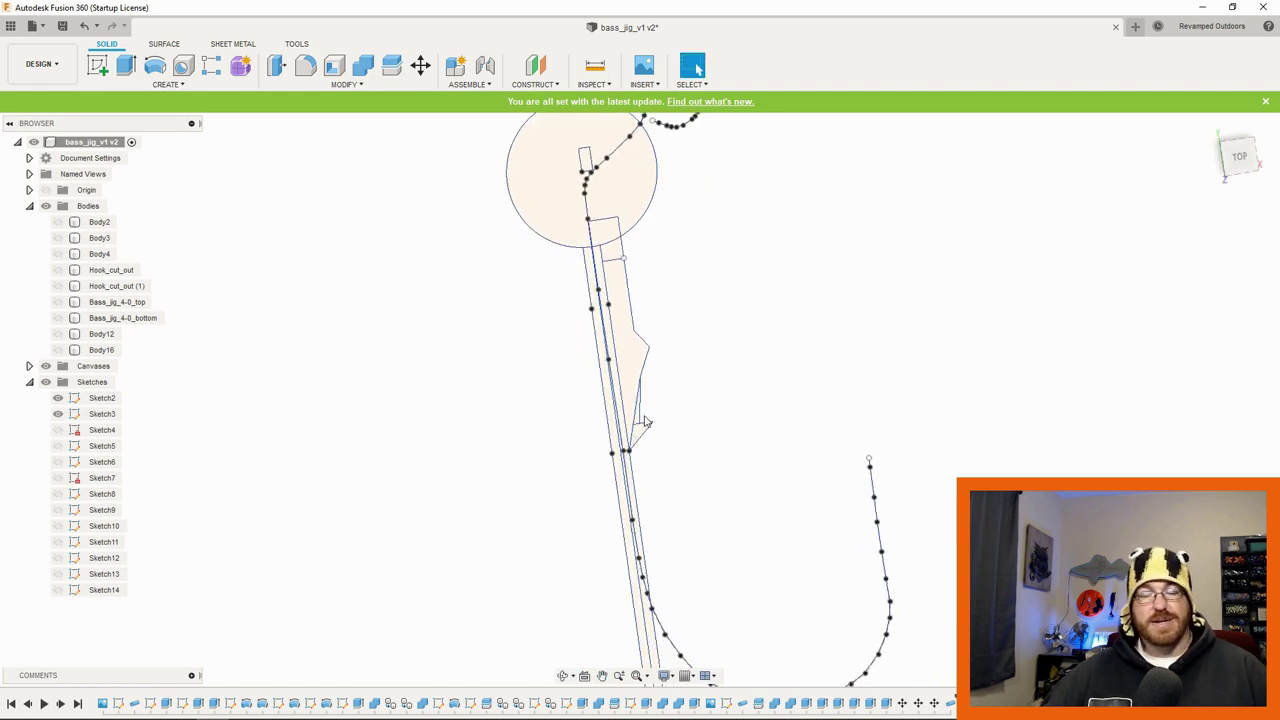
Step: Show Sketch3 through Sketch6 and select the round jig head profile
click(57, 413)
click(57, 429)
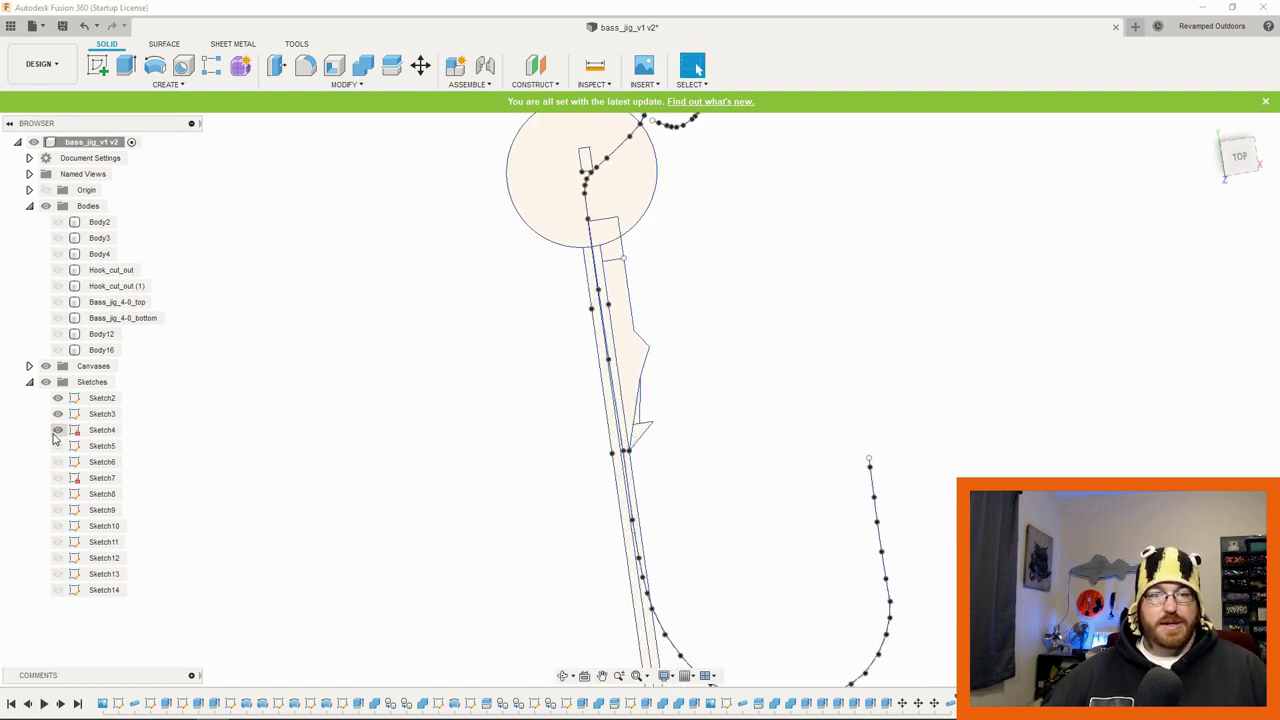
click(57, 445)
click(57, 461)
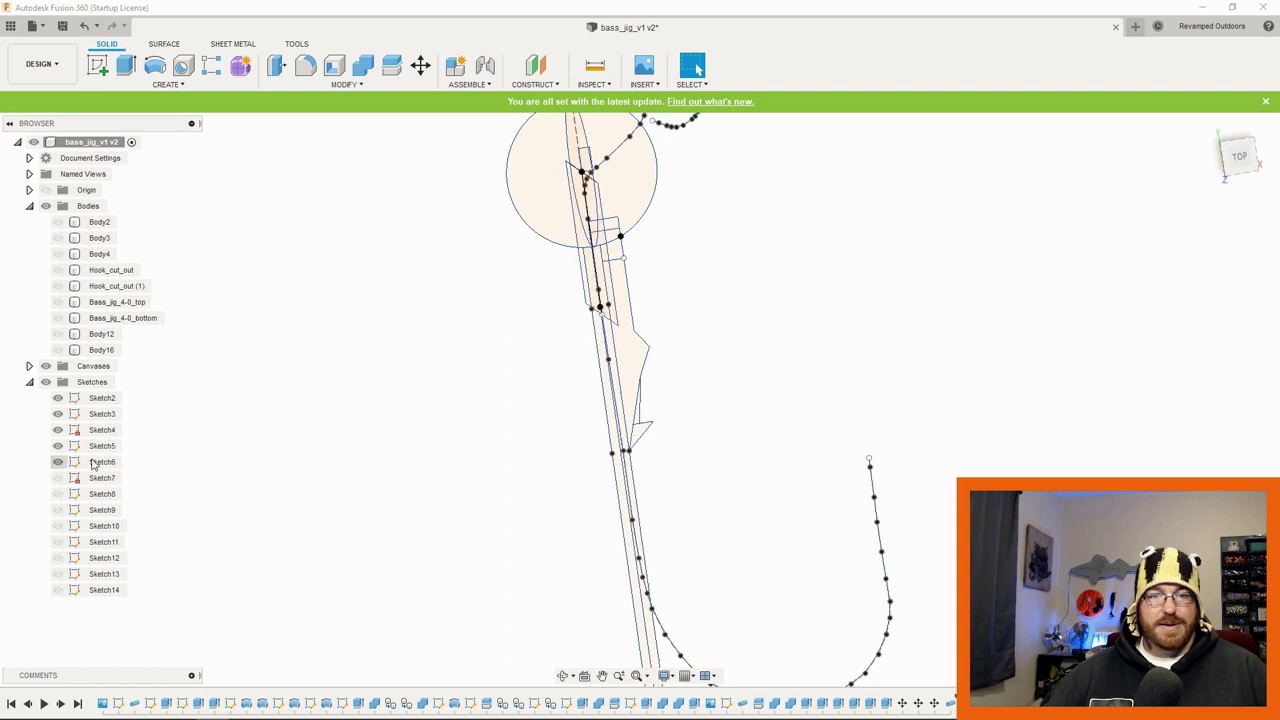
shift+middle_drag(640, 380, 695, 302)
mouse_move(809, 397)
shift+middle_down()
mouse_move(763, 397)
mouse_move(695, 292)
shift+middle_up()
click(695, 289)
Step: Revolve the round head profile around the shaft line into ball body Body17
click(168, 84)
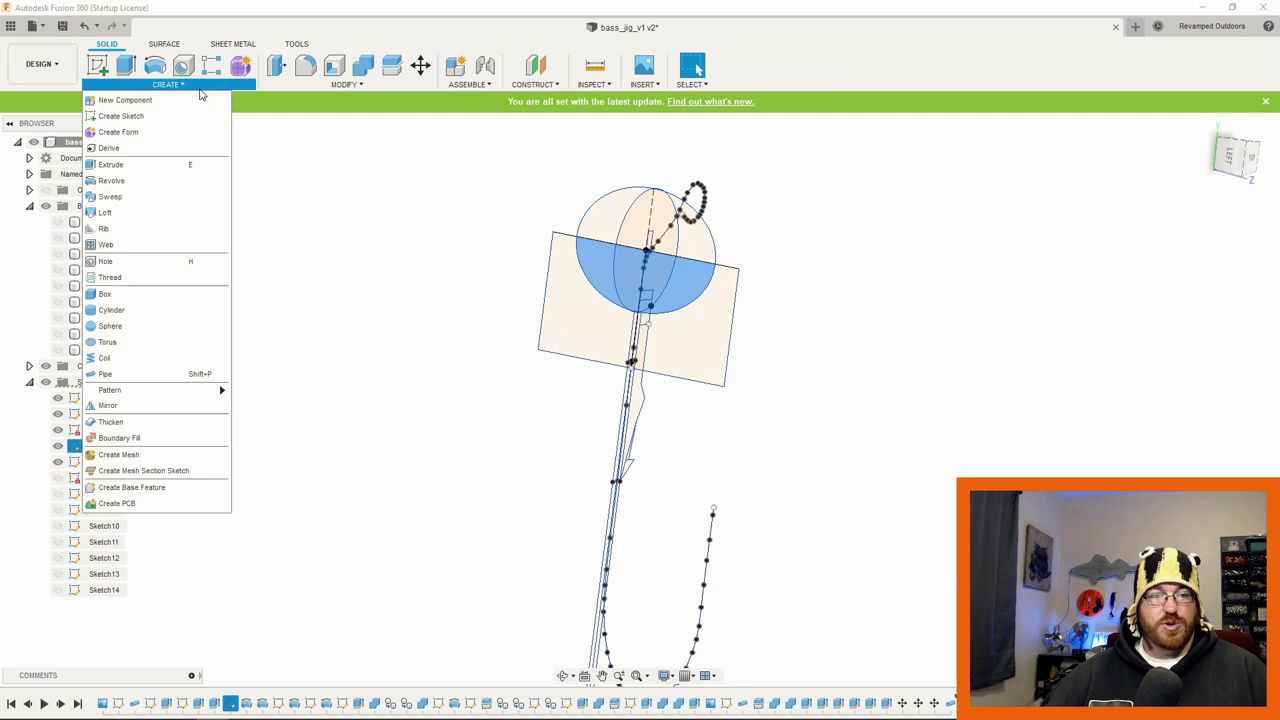
click(146, 182)
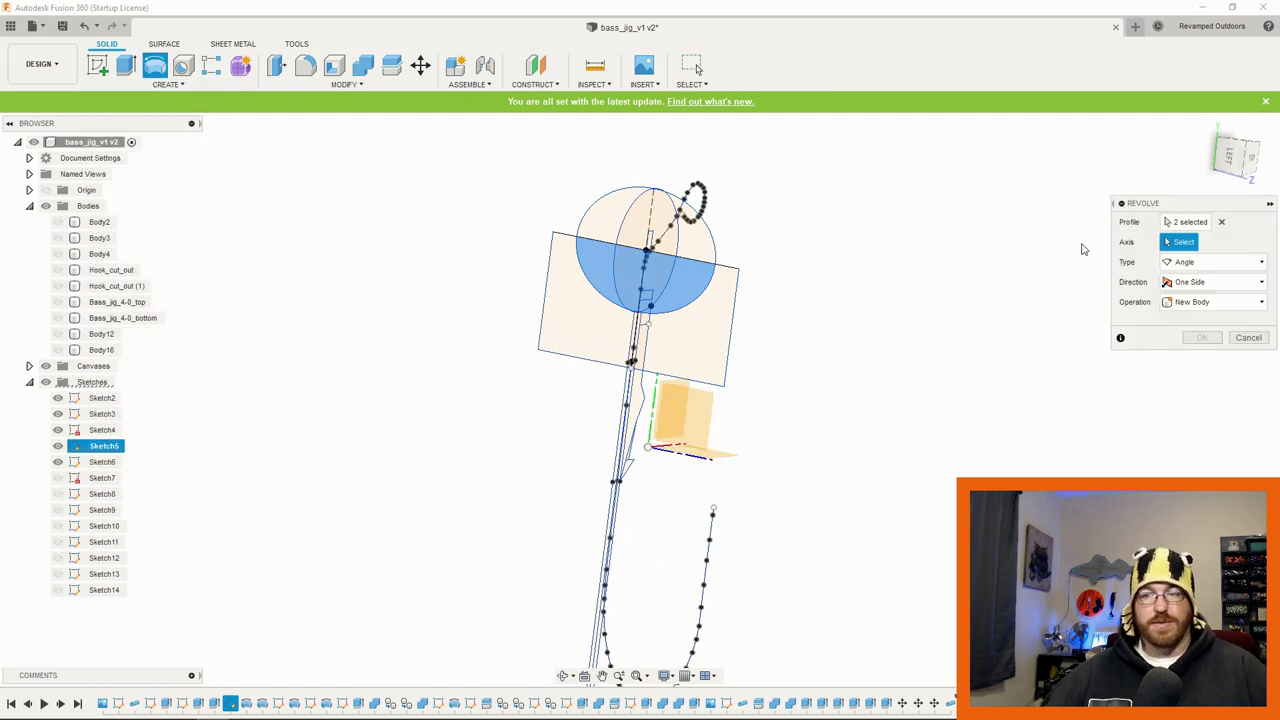
click(699, 266)
shift+middle_drag(975, 373, 880, 358)
click(1202, 360)
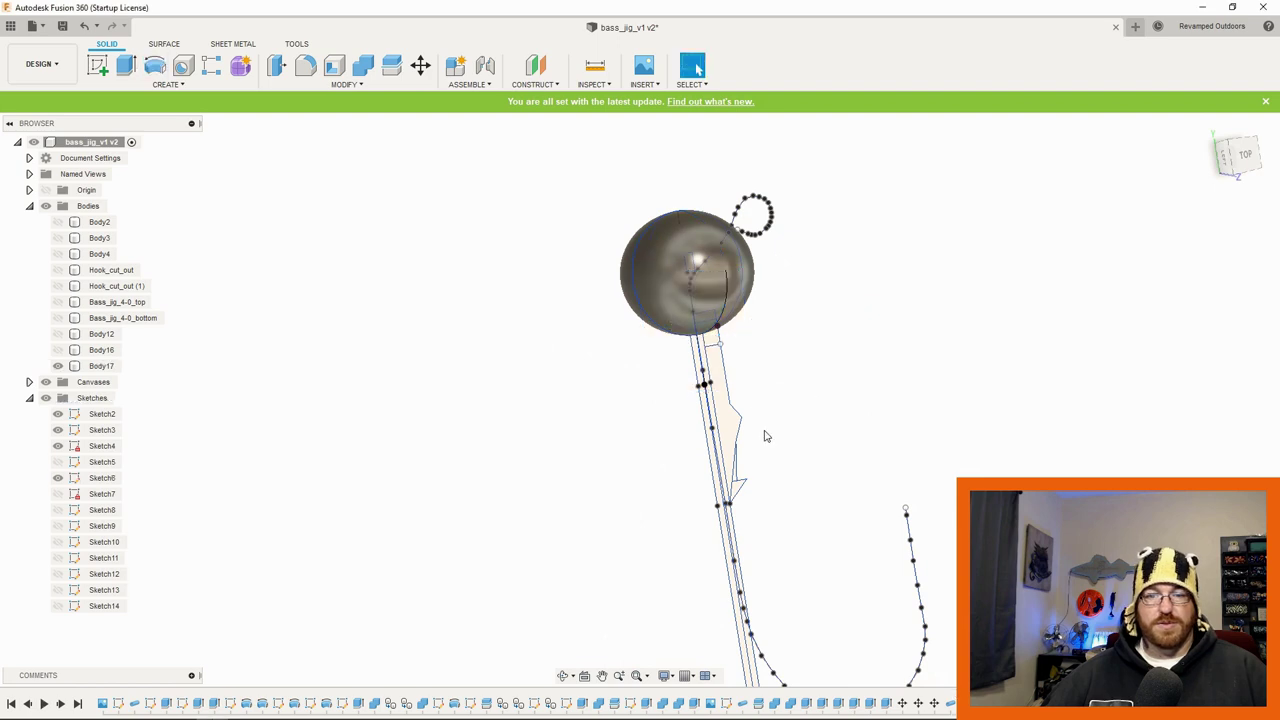
Step: Hide Body17 and select the shaft's top, long shaft and thin strip profiles
scroll(751, 349, up, 4)
middle_drag(808, 385, 730, 405)
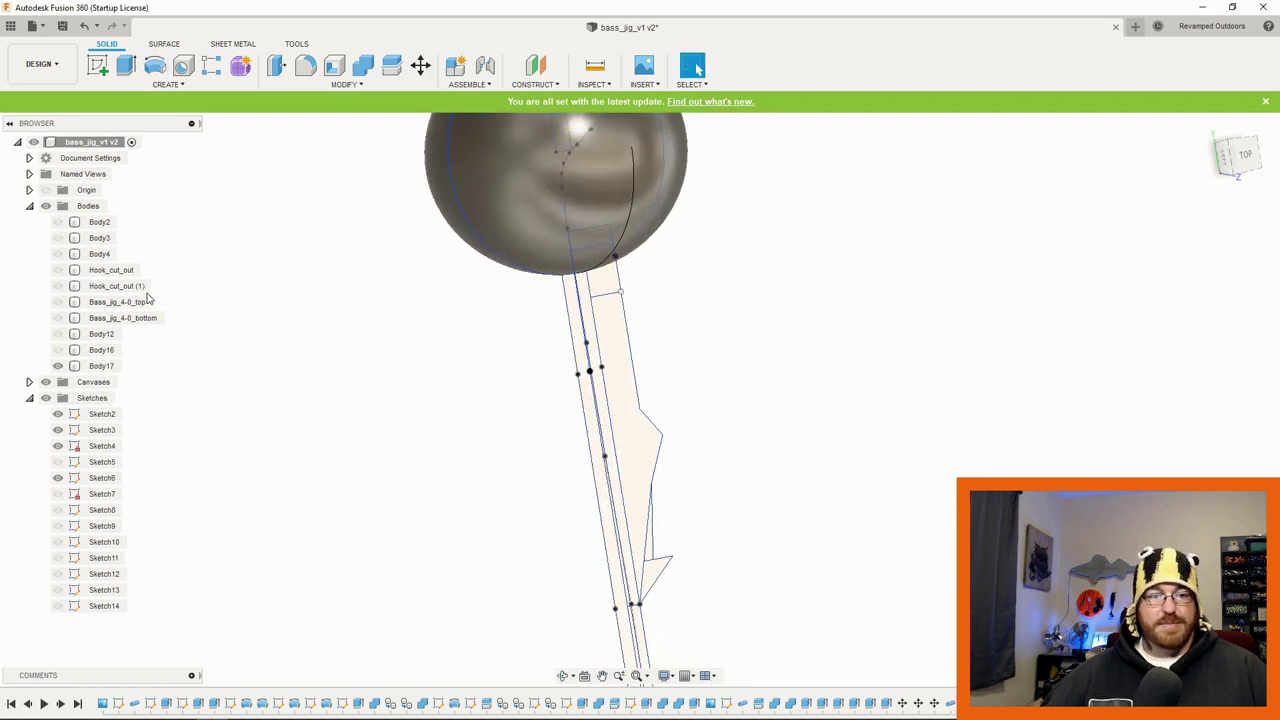
click(57, 366)
click(590, 246)
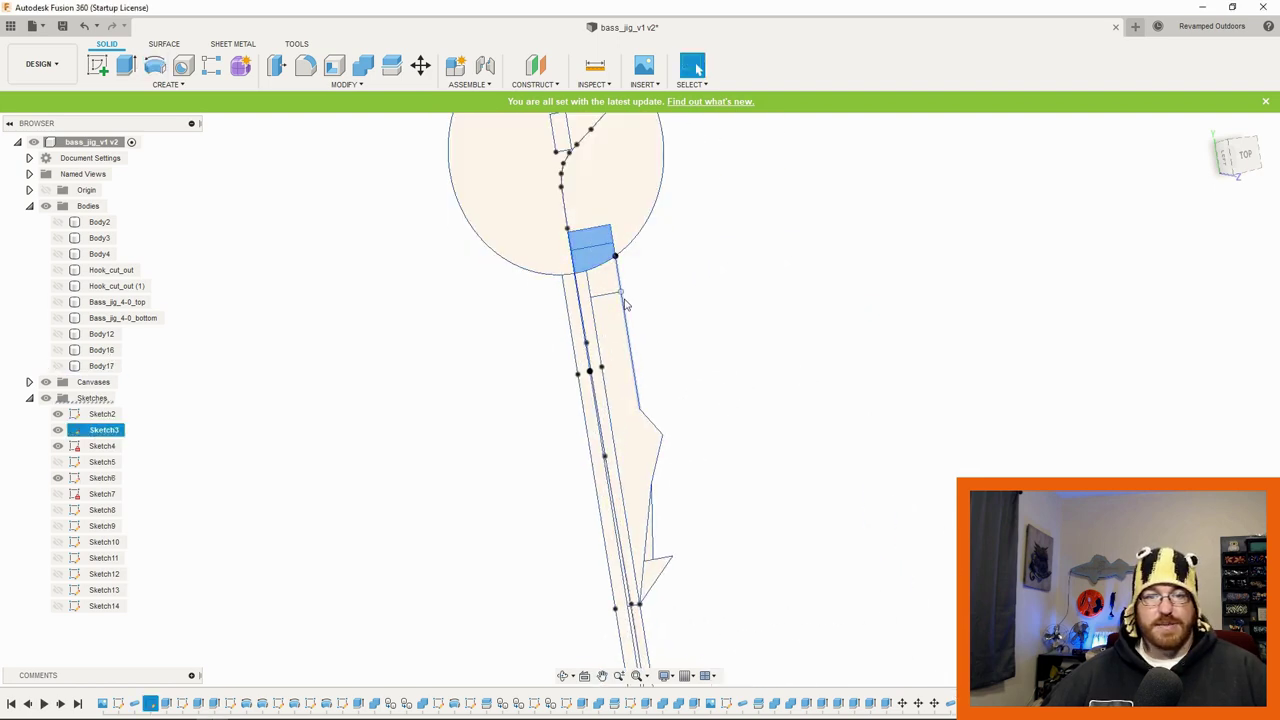
shift+middle_drag(654, 369, 596, 352)
shift+click(627, 419)
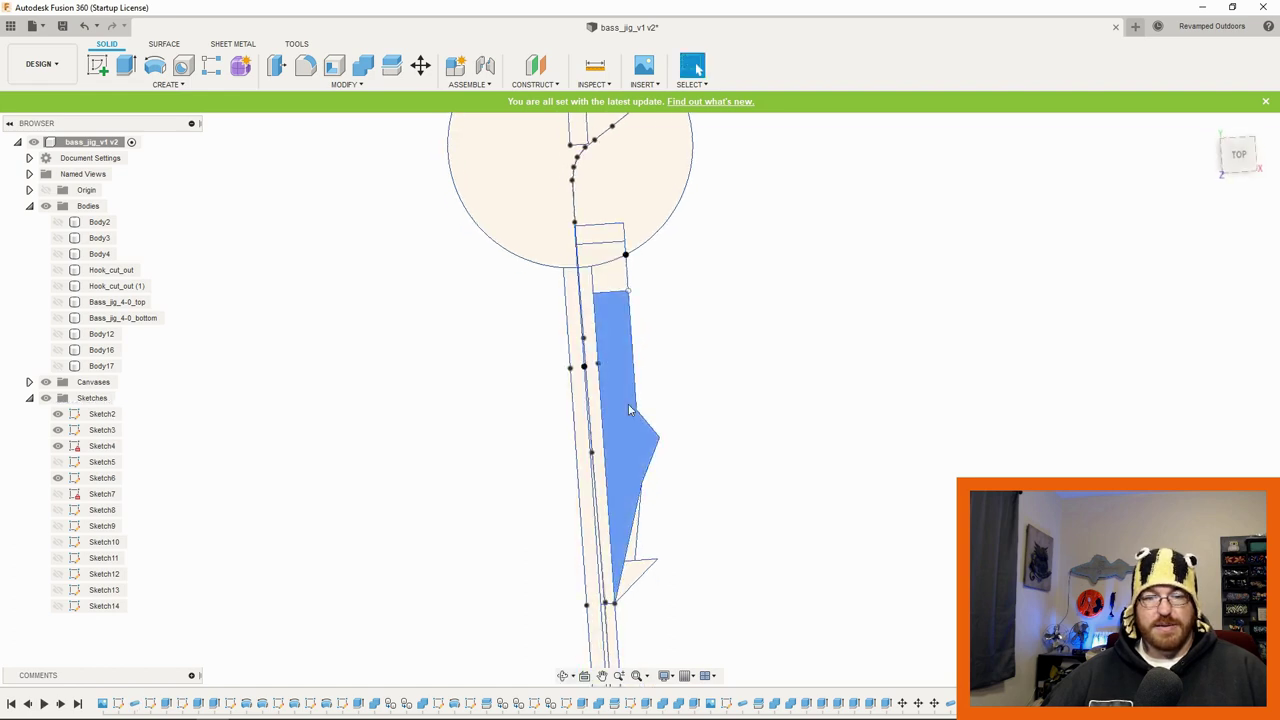
shift+click(599, 260)
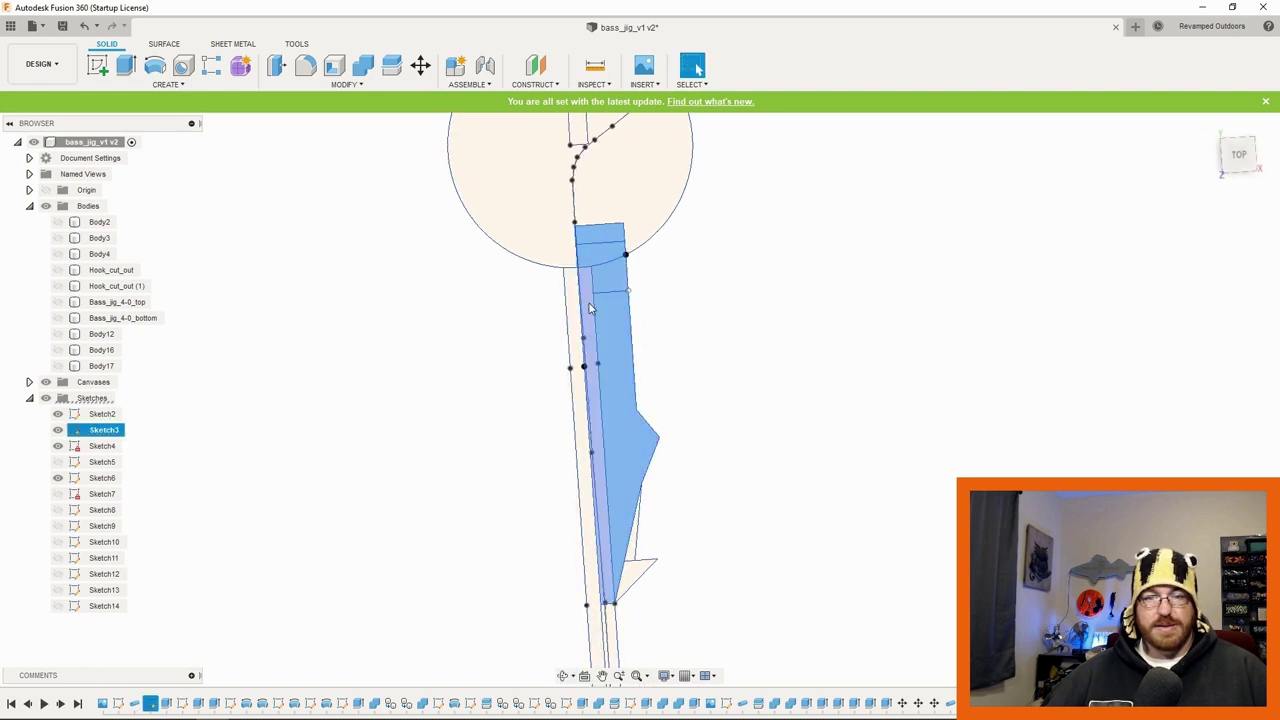
Step: Add the small triangular barb profile to the shaft profile selection
shift+click(636, 580)
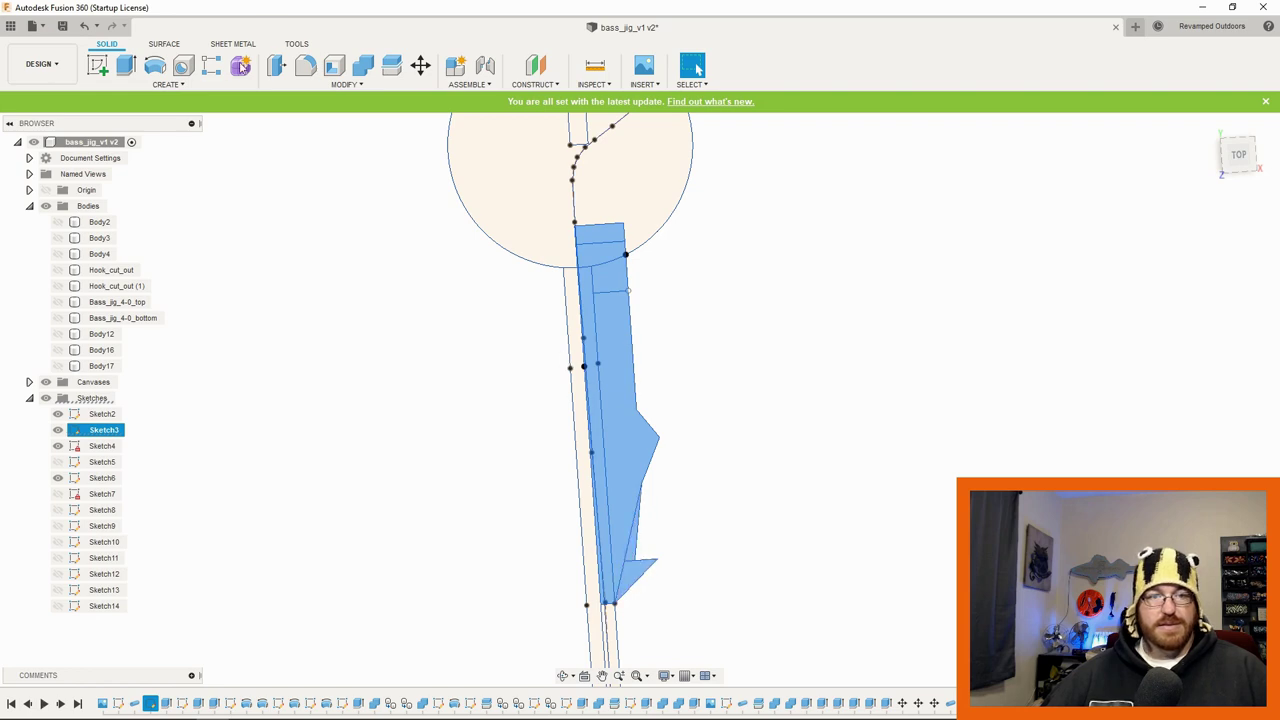
click(195, 87)
scroll(775, 450, down, 2)
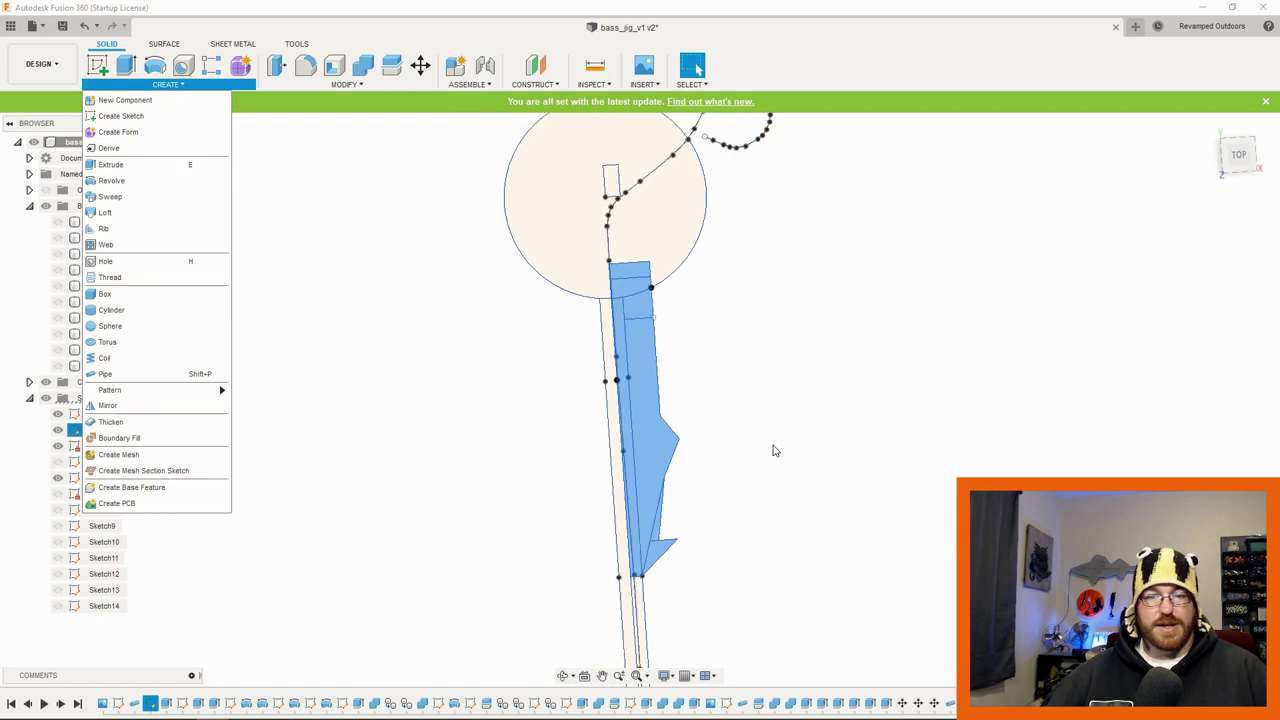
scroll(773, 450, down, 3)
key(Escape)
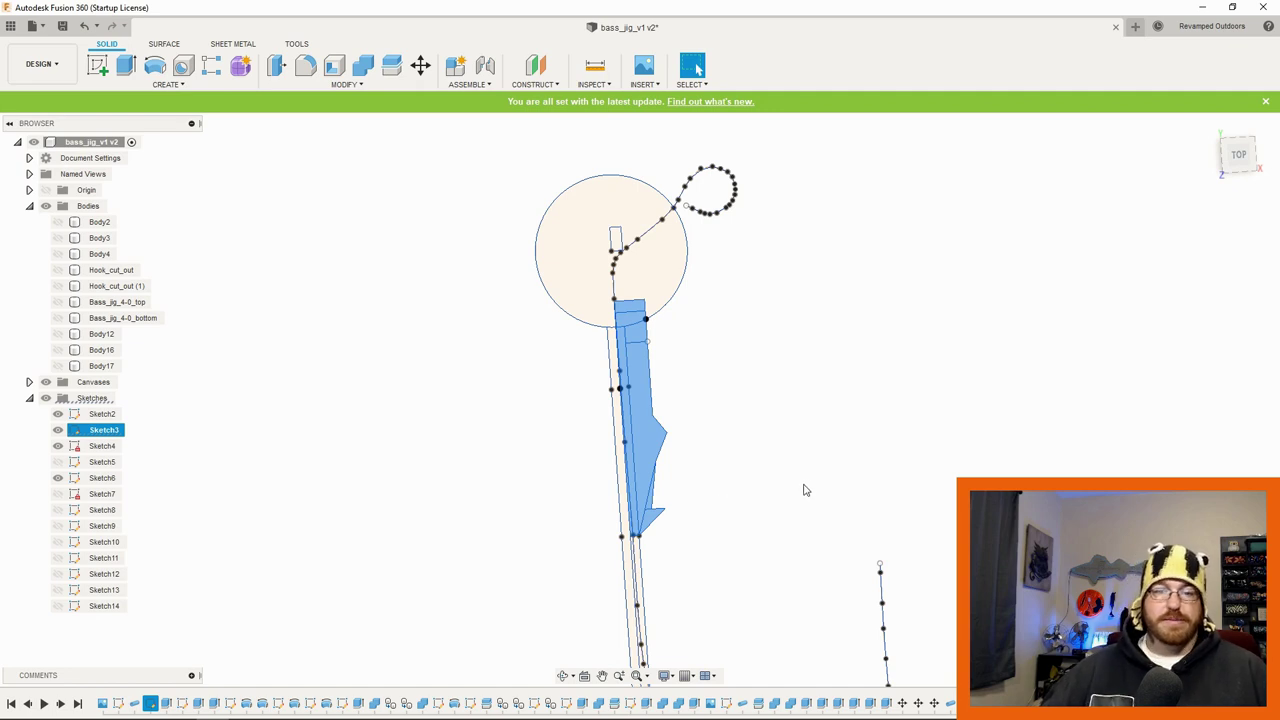
scroll(678, 458, up, 3)
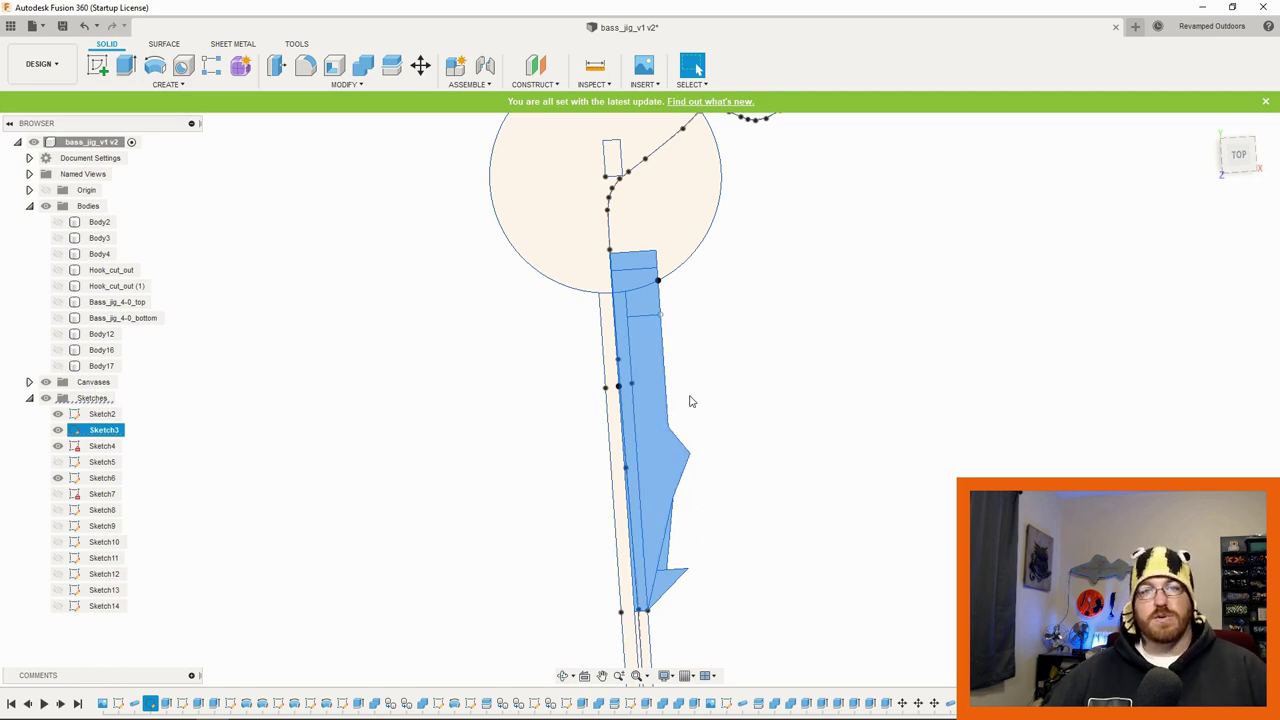
click(160, 84)
Step: Revolve the shaft profiles 360 degrees about the vertical sketch line into Body18, then show Body17
click(113, 180)
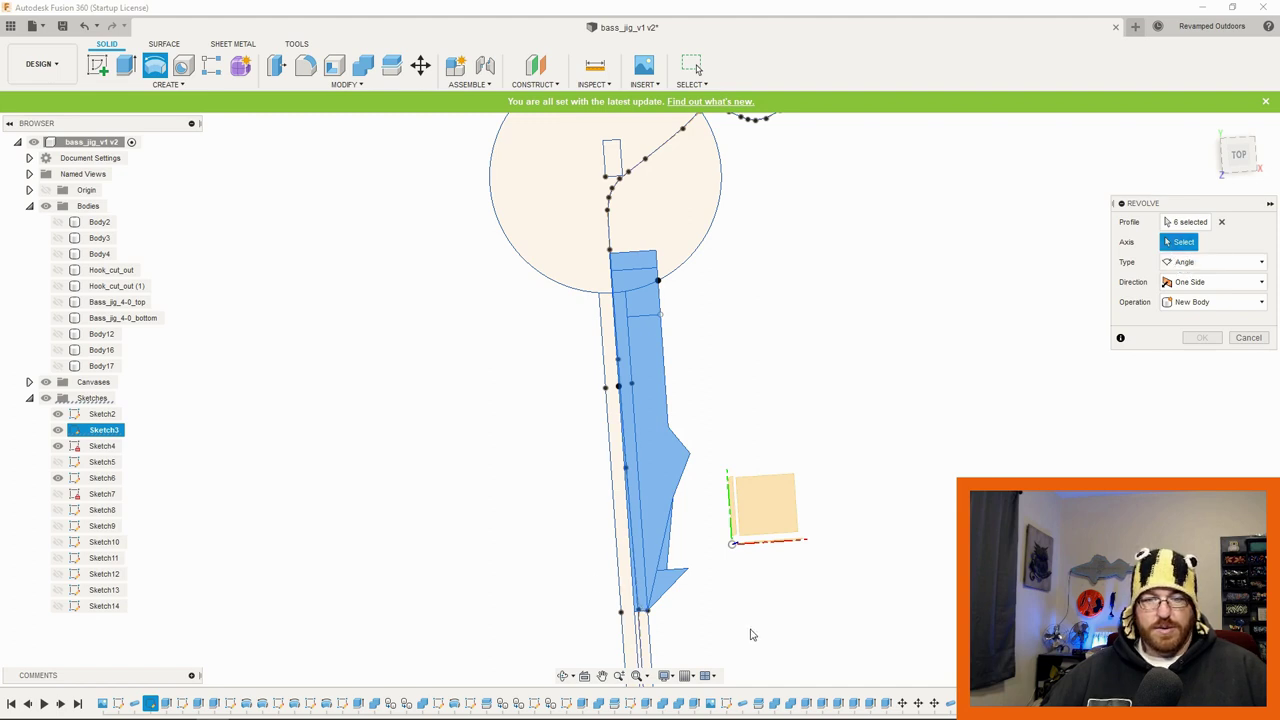
middle_drag(751, 631, 704, 421)
click(1238, 156)
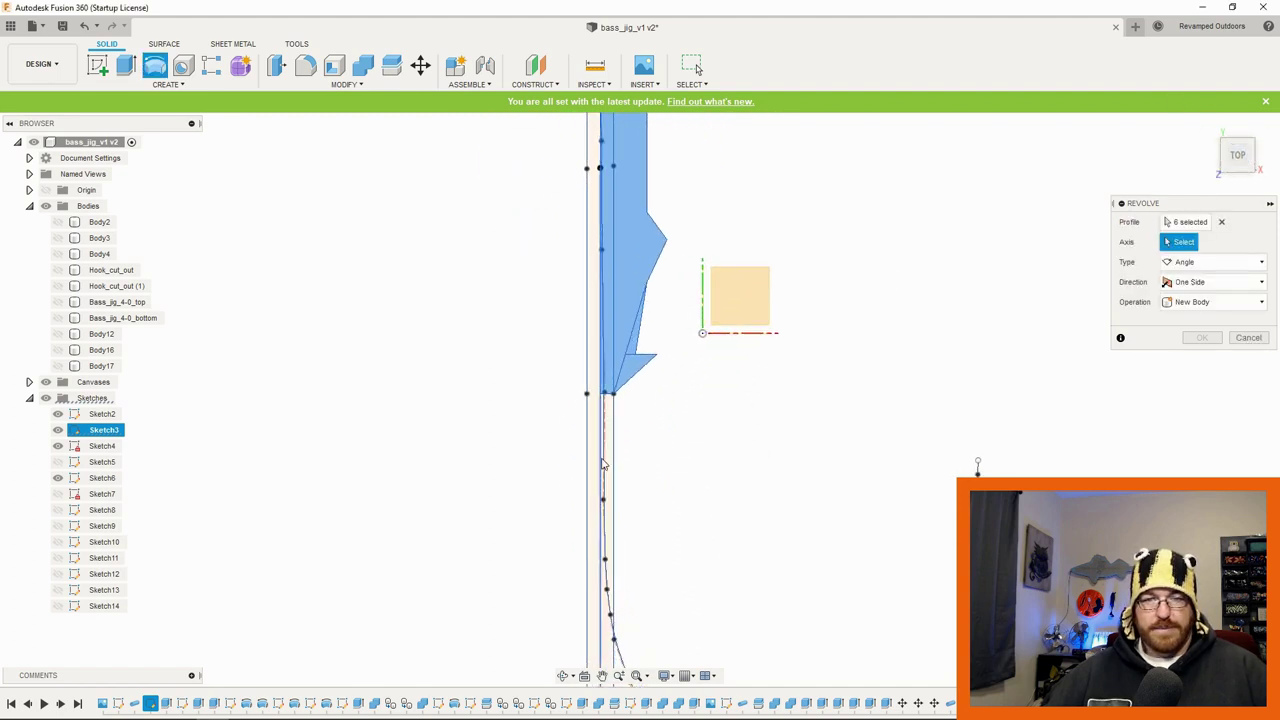
click(602, 465)
mouse_move(654, 446)
shift+middle_down()
mouse_move(671, 451)
mouse_move(680, 550)
mouse_move(740, 542)
shift+middle_up()
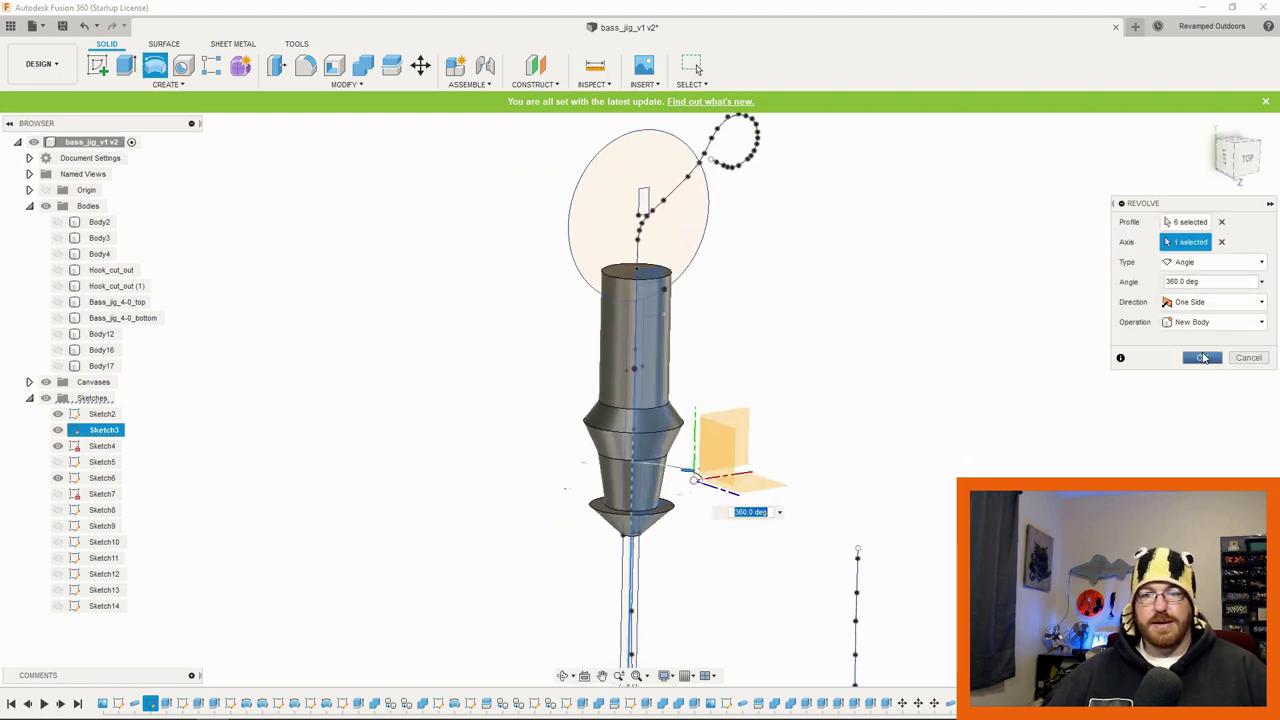
click(1201, 358)
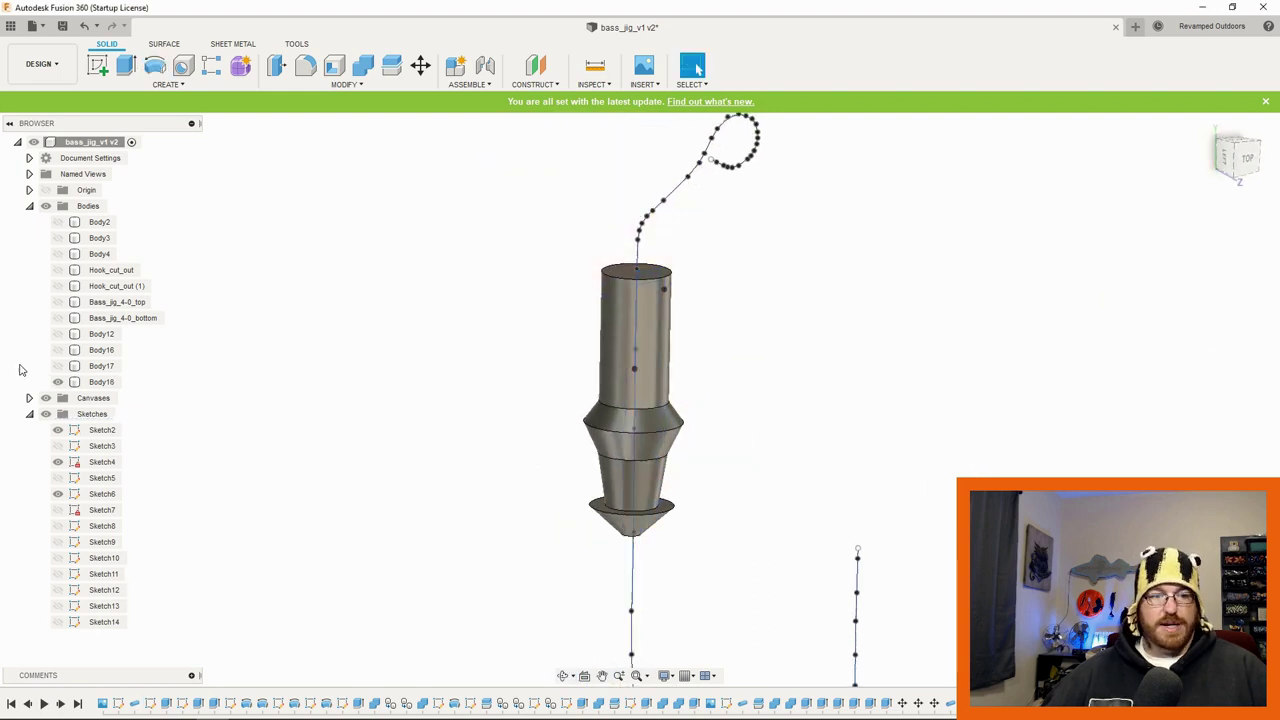
click(58, 366)
shift+middle_drag(763, 406, 593, 357)
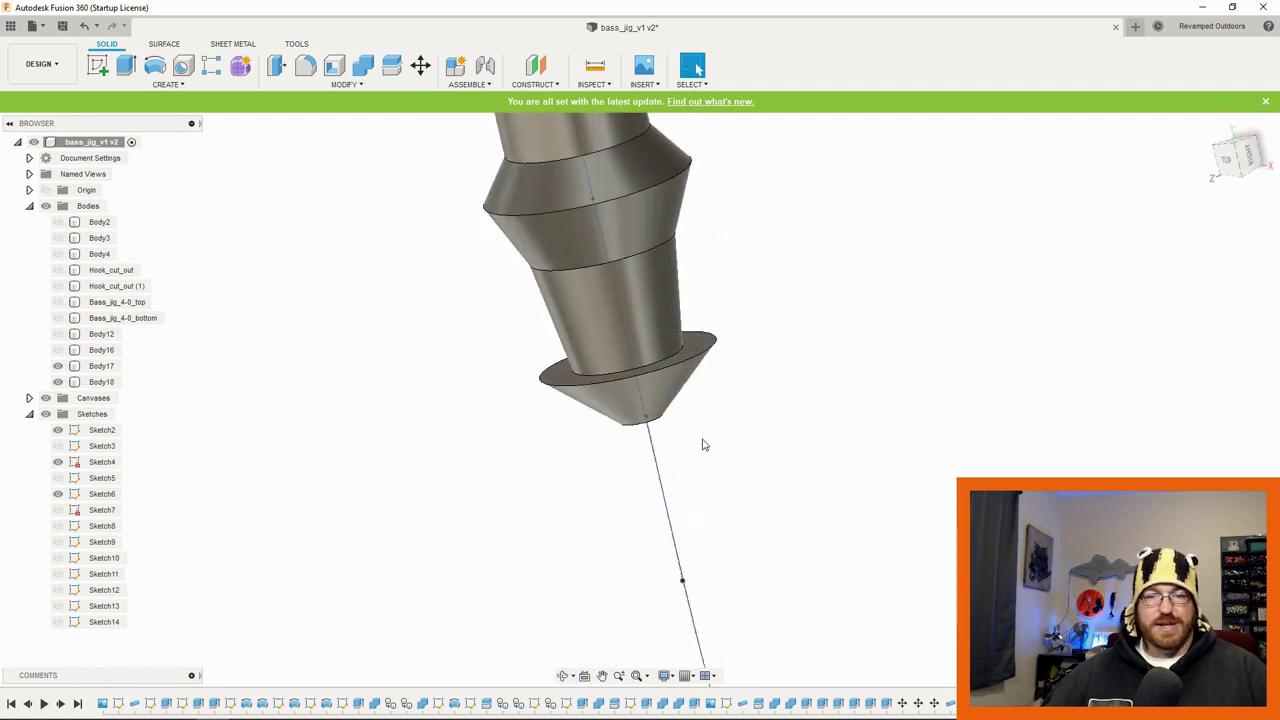
Step: Hide the leftover sketches and show Sketch8 at the bottom of the model
shift+middle_drag(700, 443, 688, 447)
click(58, 494)
click(58, 462)
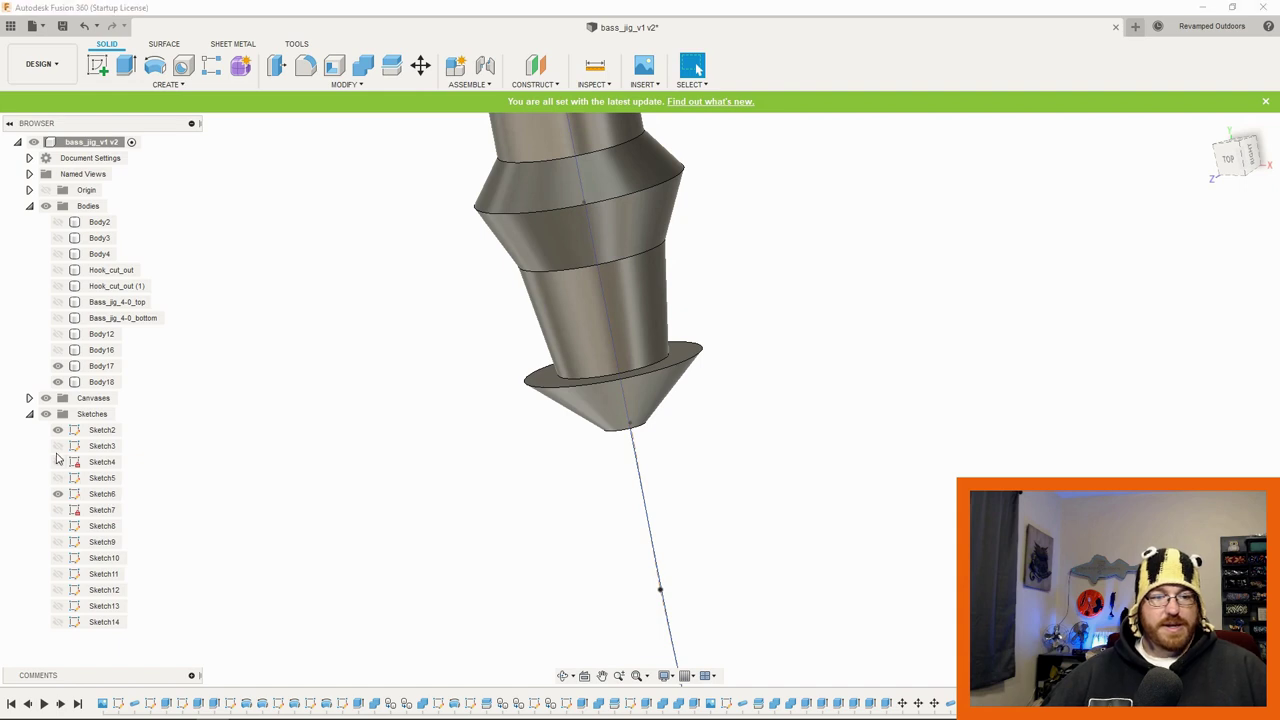
click(58, 430)
click(66, 496)
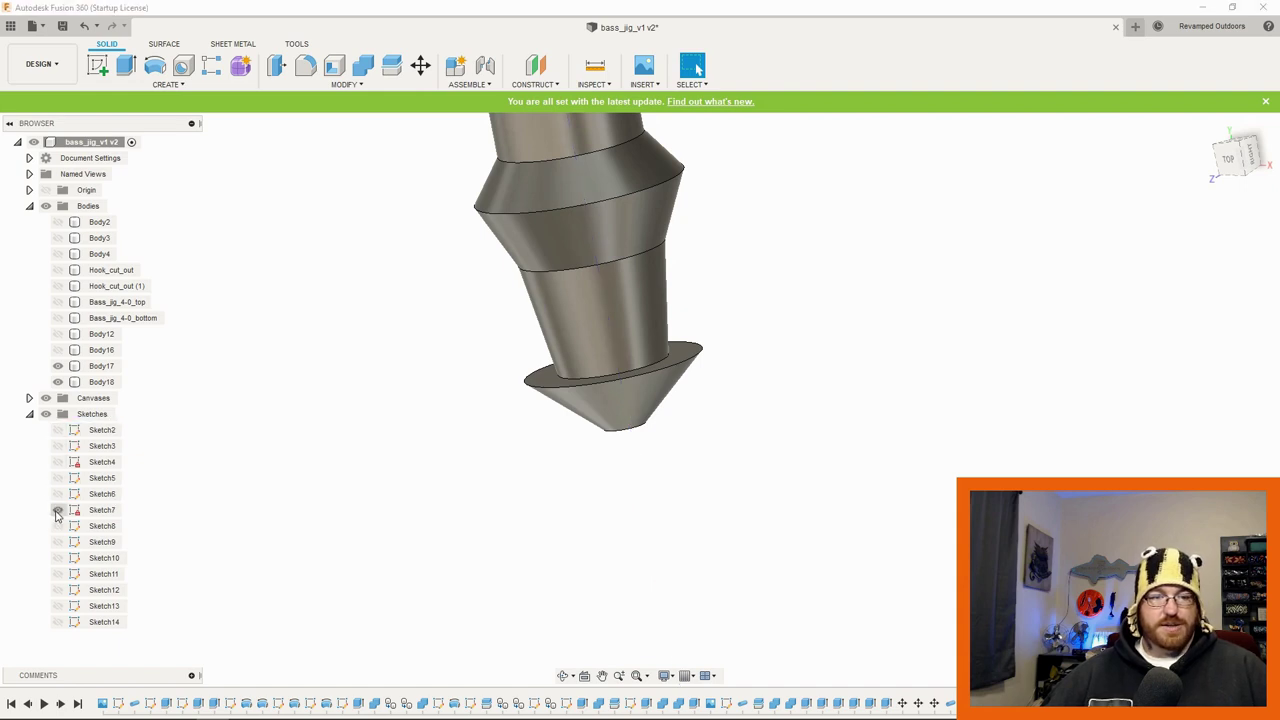
click(57, 526)
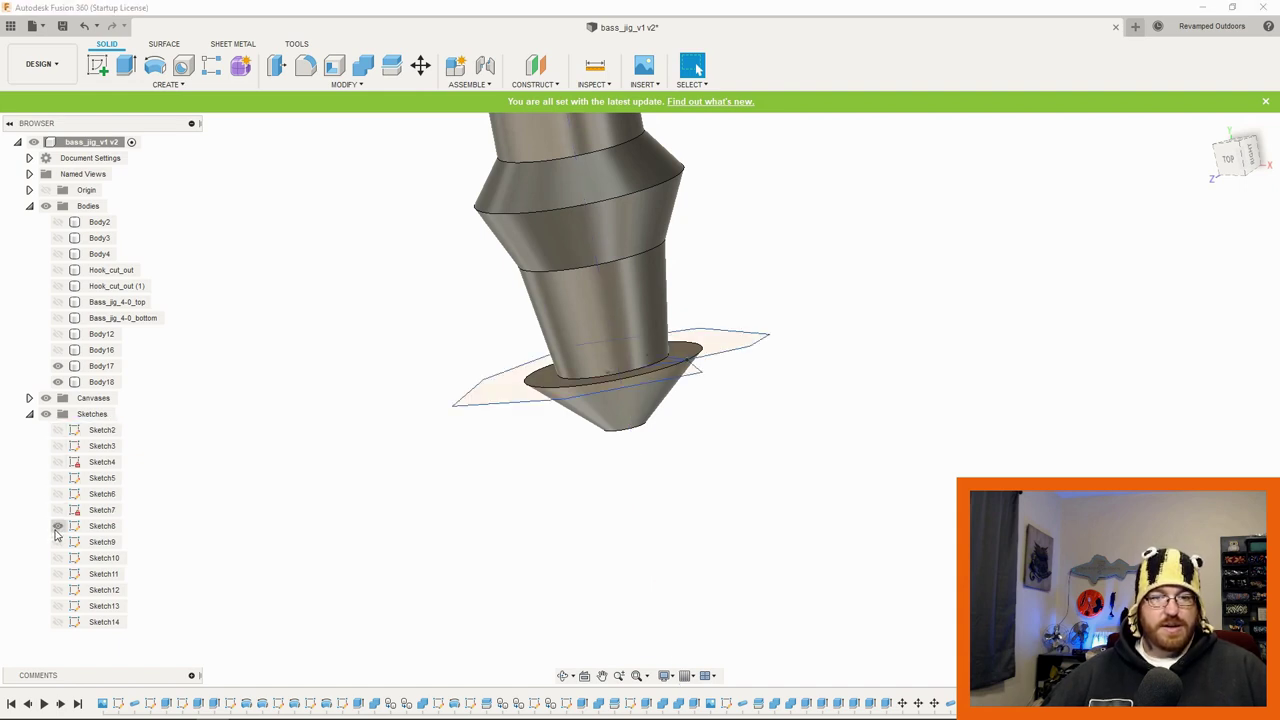
mouse_move(390, 522)
shift+middle_down()
mouse_move(414, 517)
mouse_move(423, 537)
mouse_move(397, 449)
mouse_move(418, 492)
shift+middle_up()
scroll(397, 449, up, 3)
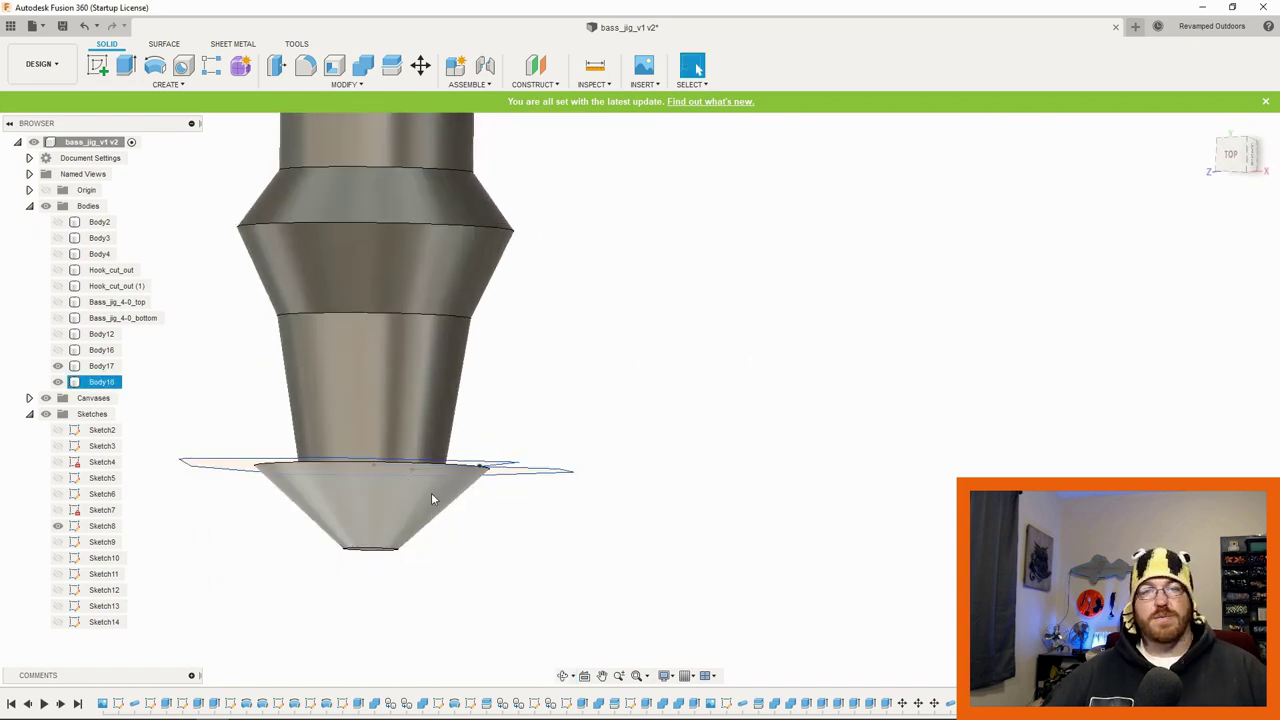
shift+middle_drag(378, 468, 406, 517)
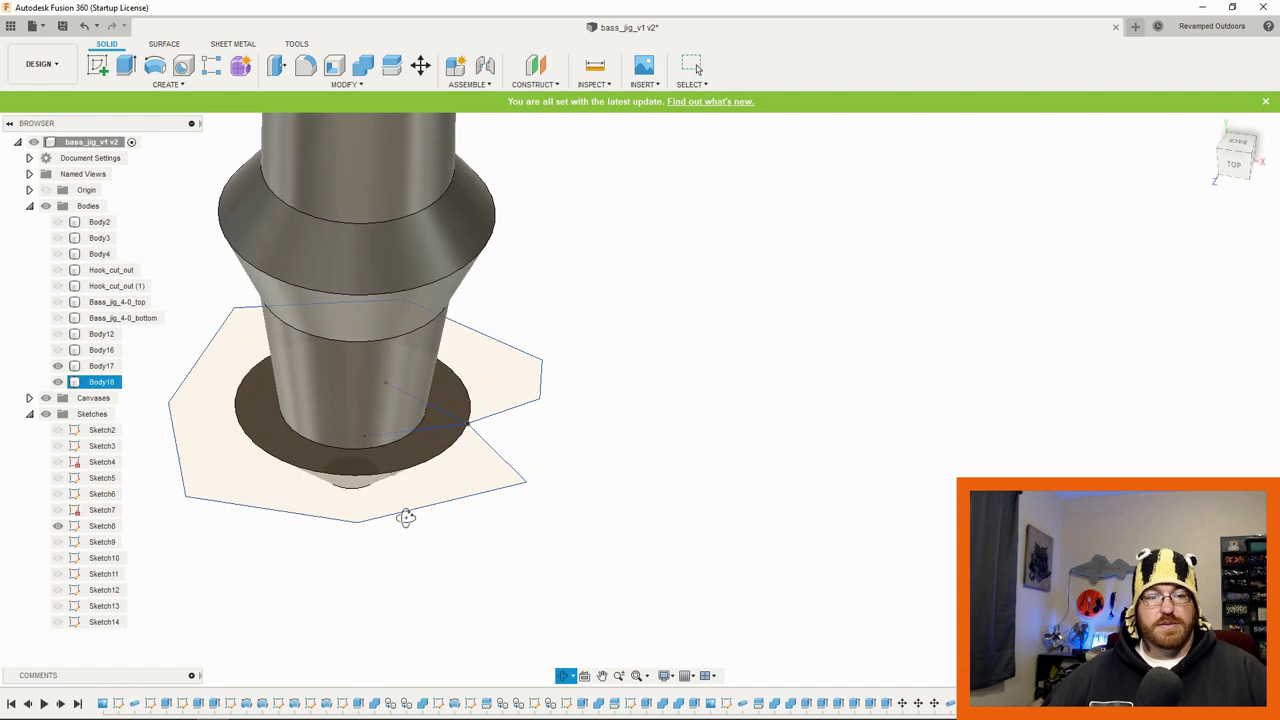
Step: Select Sketch8's ring and outer hexagon profiles for a Press Pull
click(392, 453)
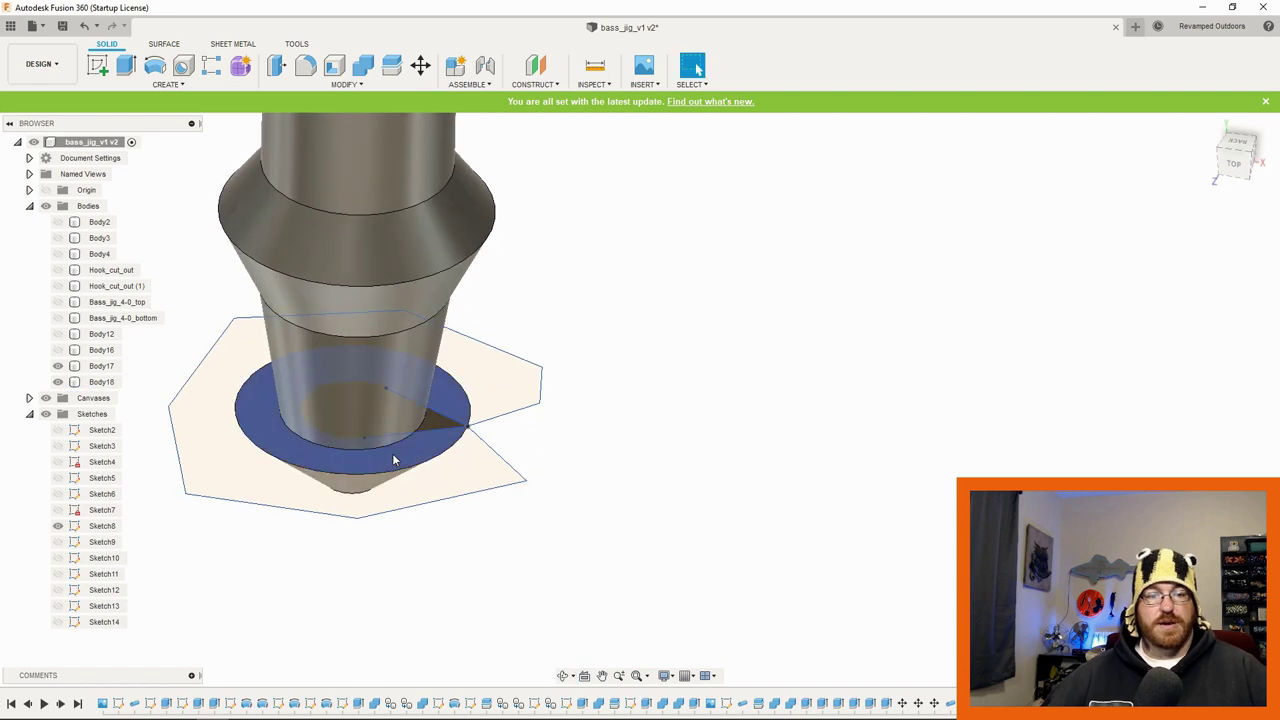
click(506, 377)
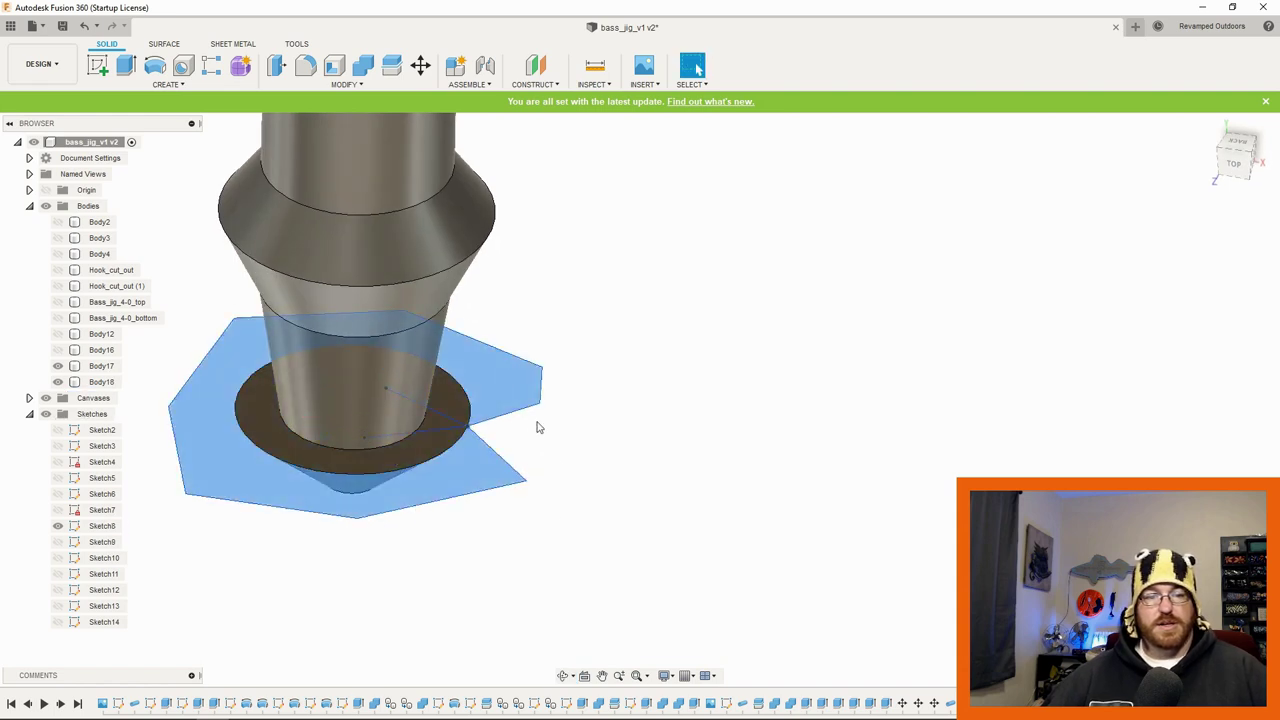
mouse_move(537, 428)
shift+middle_down()
mouse_move(520, 470)
mouse_move(474, 491)
mouse_move(517, 452)
mouse_move(554, 463)
mouse_move(471, 420)
shift+middle_up()
shift+click(473, 418)
right_click(478, 411)
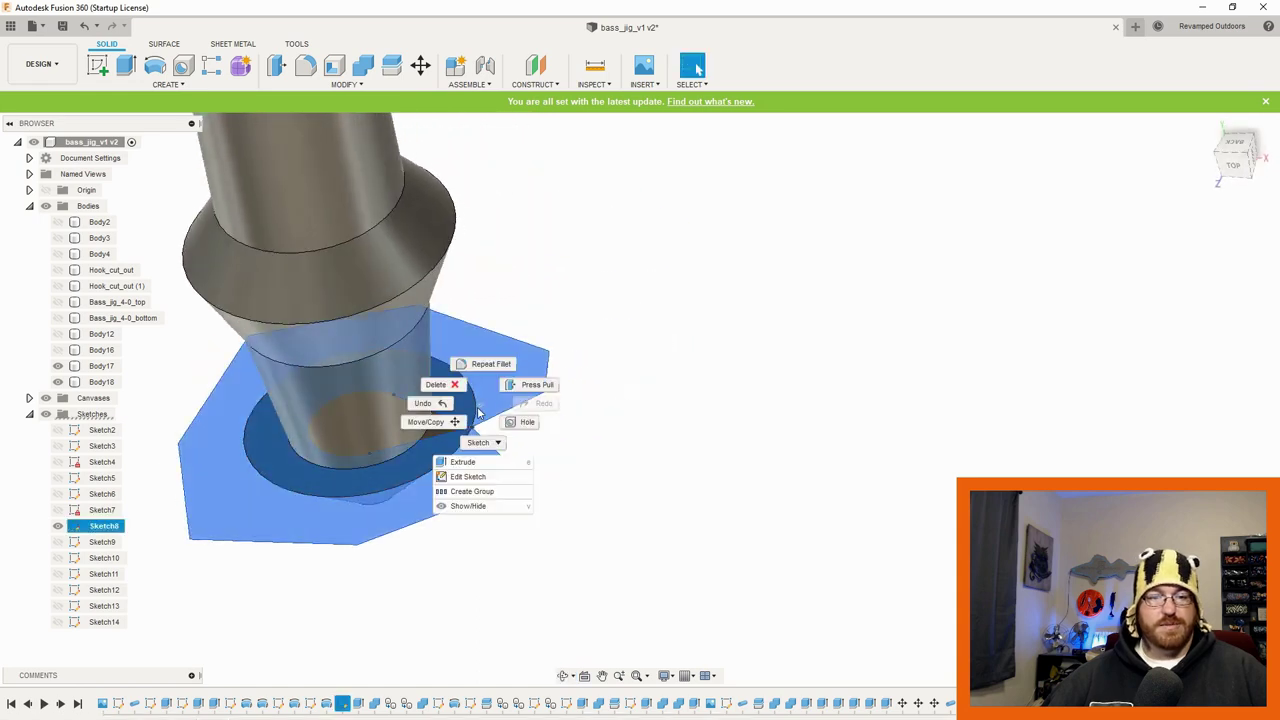
click(532, 384)
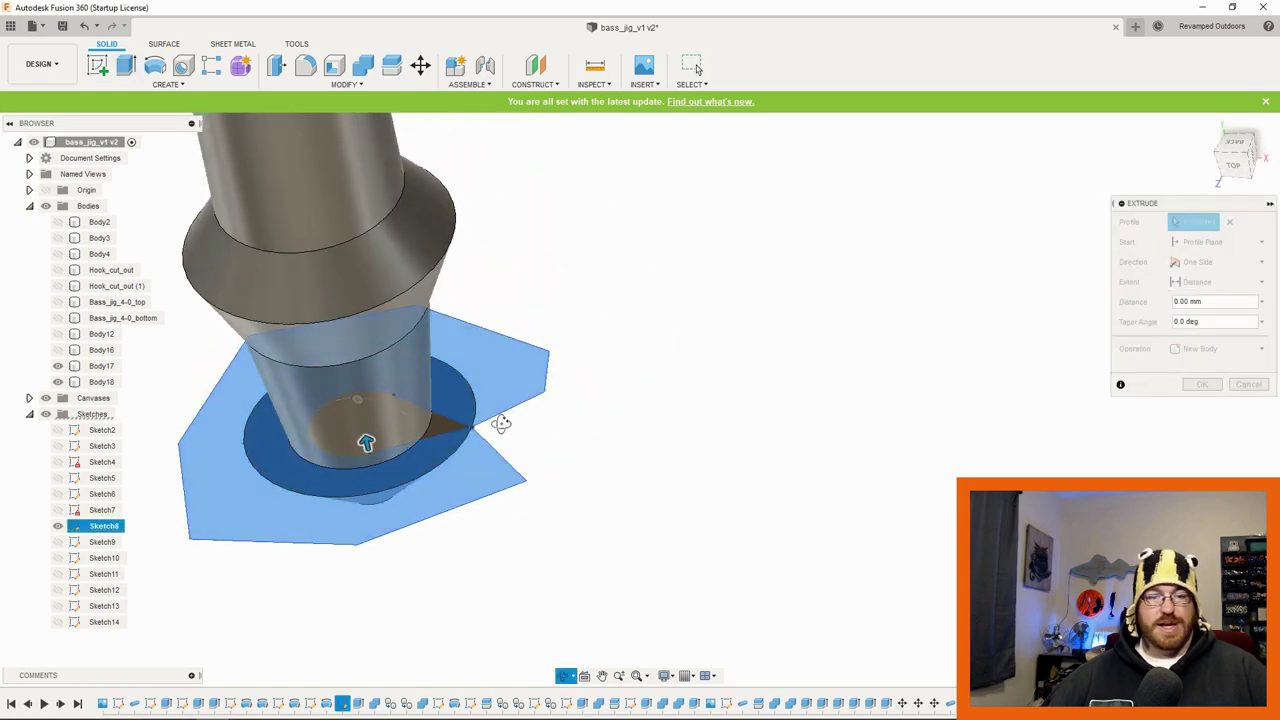
Step: Cut the selected profiles 6 mm down, trimming the shank's conical tip flat
shift+middle_drag(501, 423, 371, 421)
drag(371, 423, 385, 652)
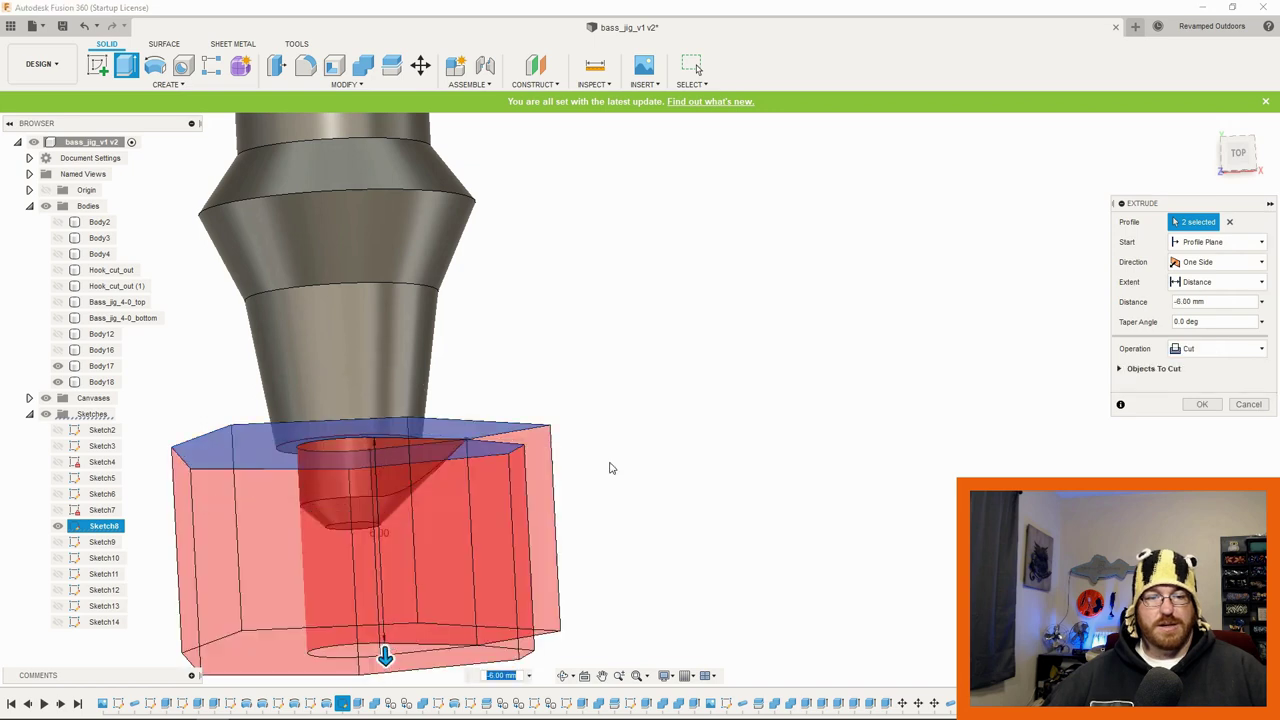
shift+middle_drag(610, 468, 760, 430)
click(1202, 404)
scroll(632, 506, down, 3)
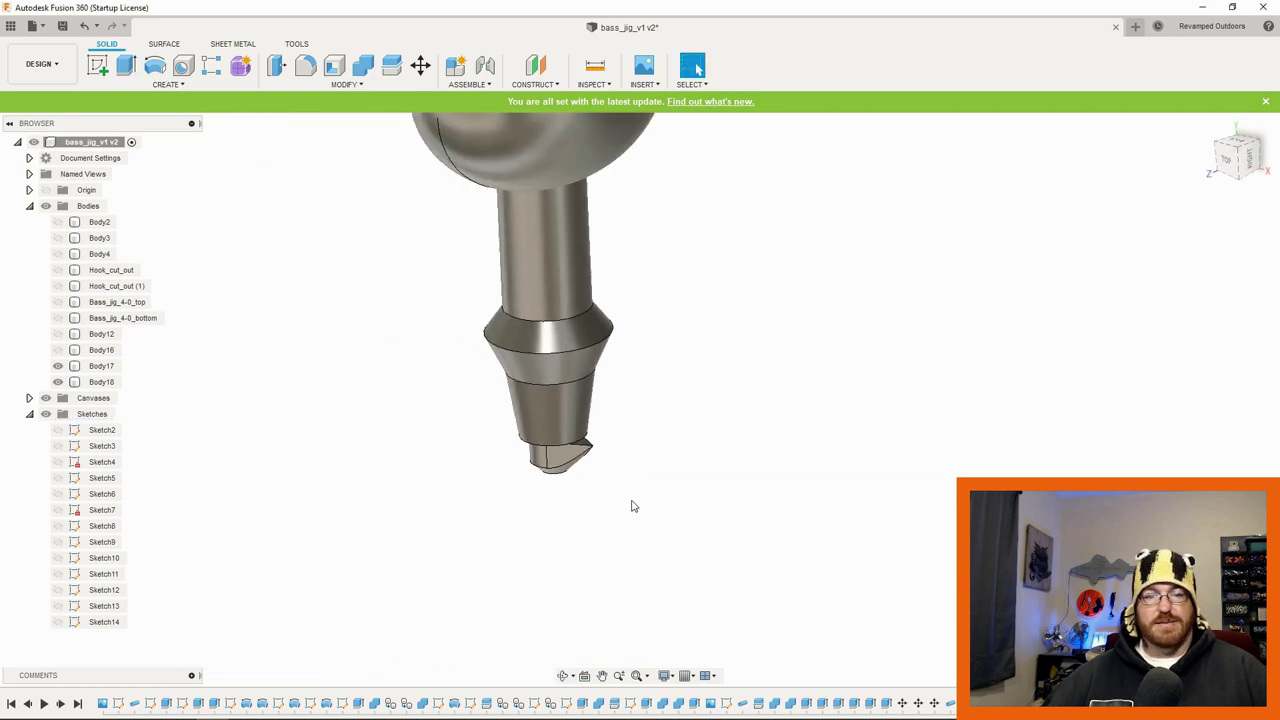
shift+middle_drag(632, 506, 593, 494)
scroll(680, 480, down, 3)
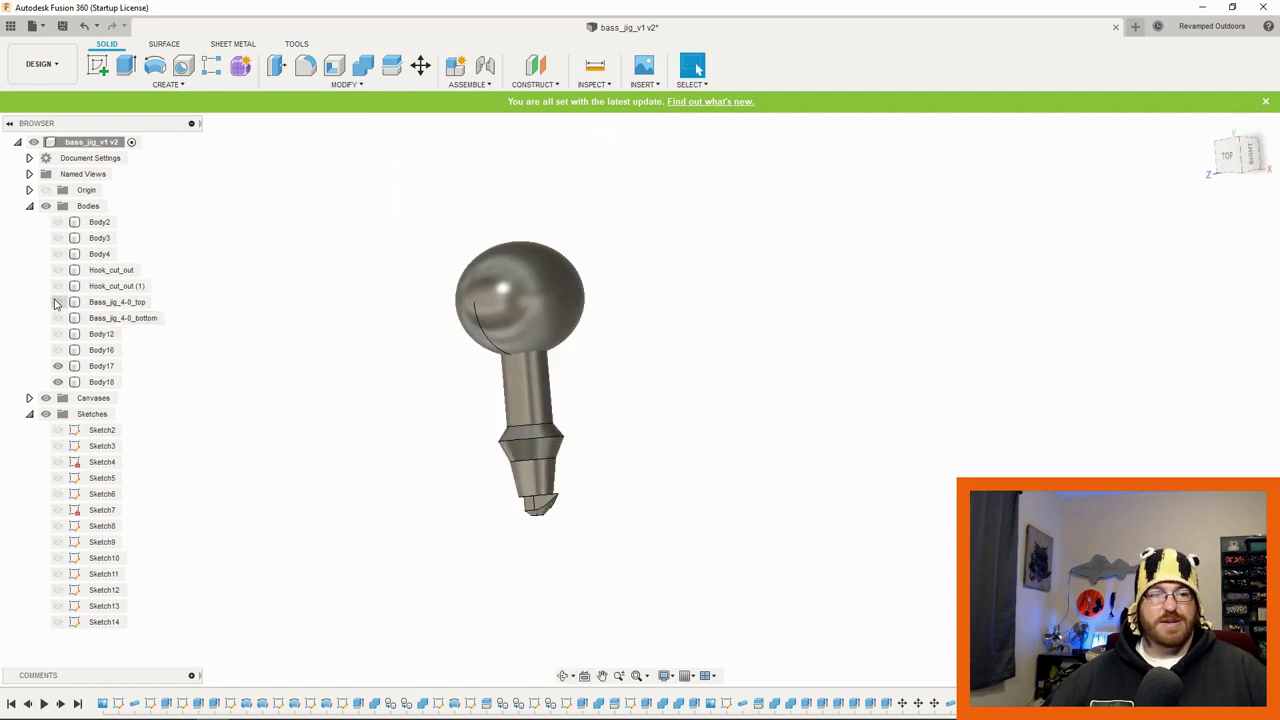
Step: Show hook body Body16 and orbit to inspect the finished jig of hook, ball head and shaft
click(58, 350)
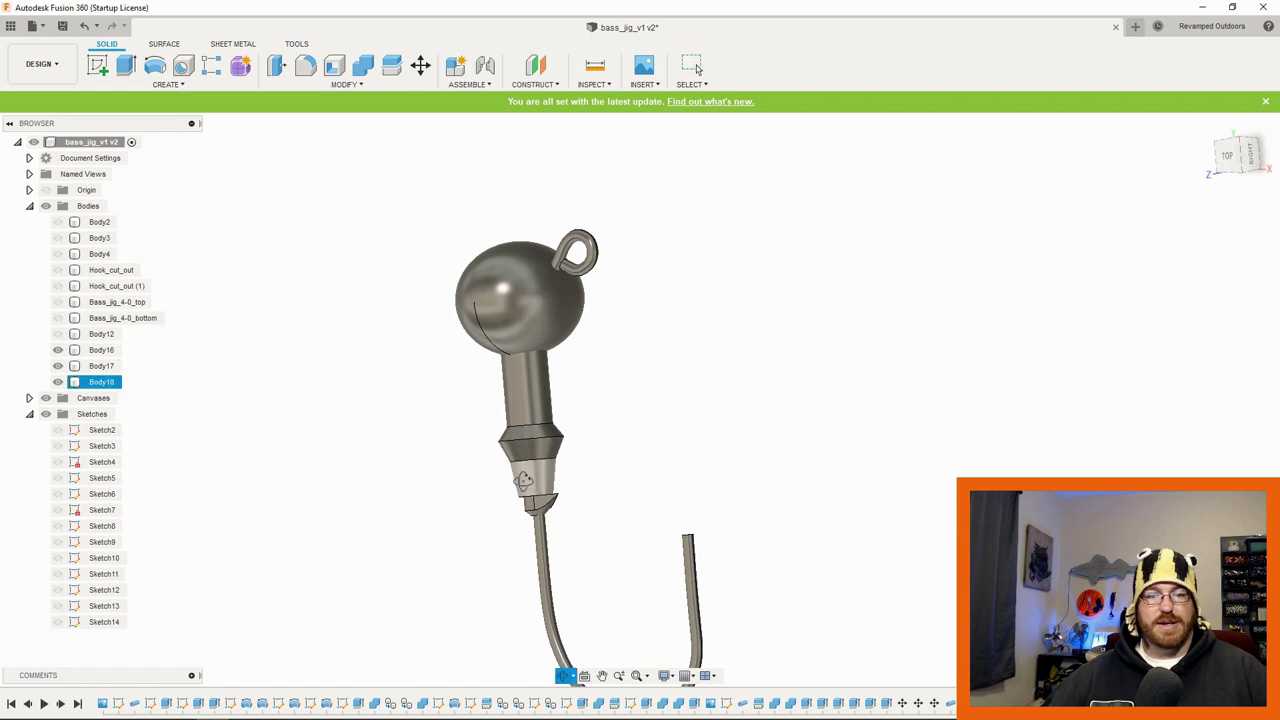
shift+middle_drag(590, 468, 607, 500)
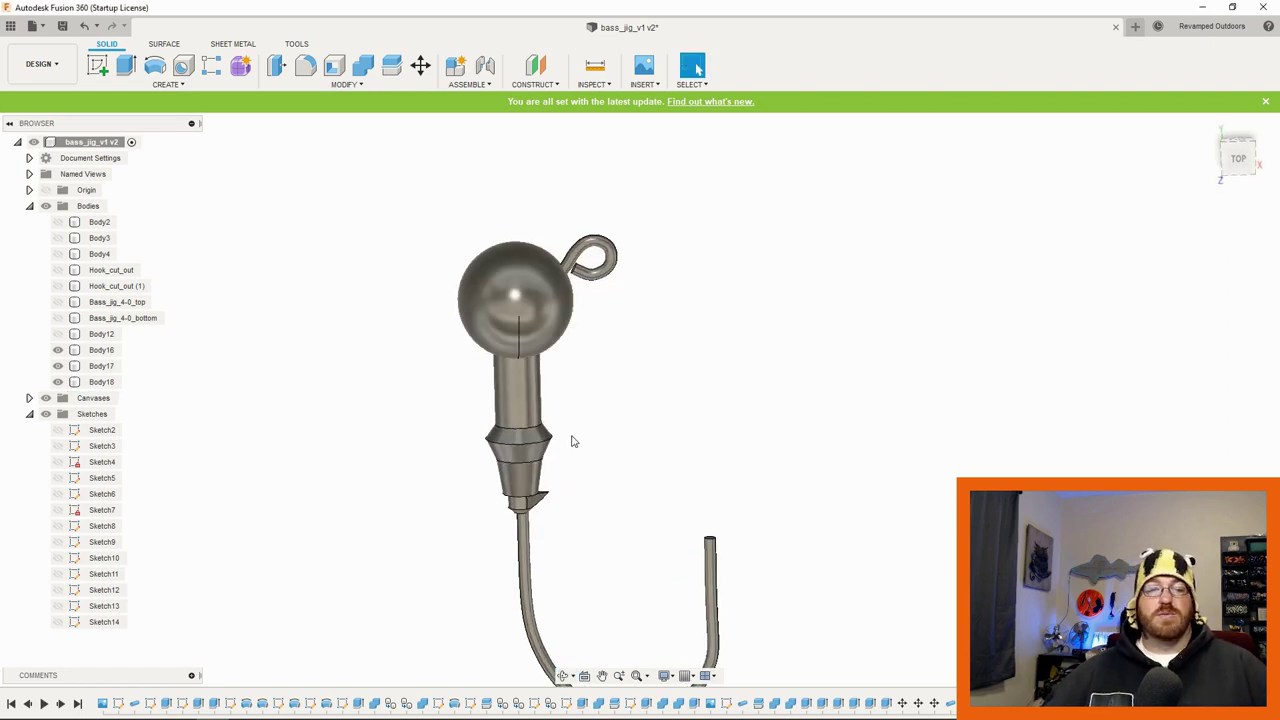
shift+middle_drag(572, 441, 616, 411)
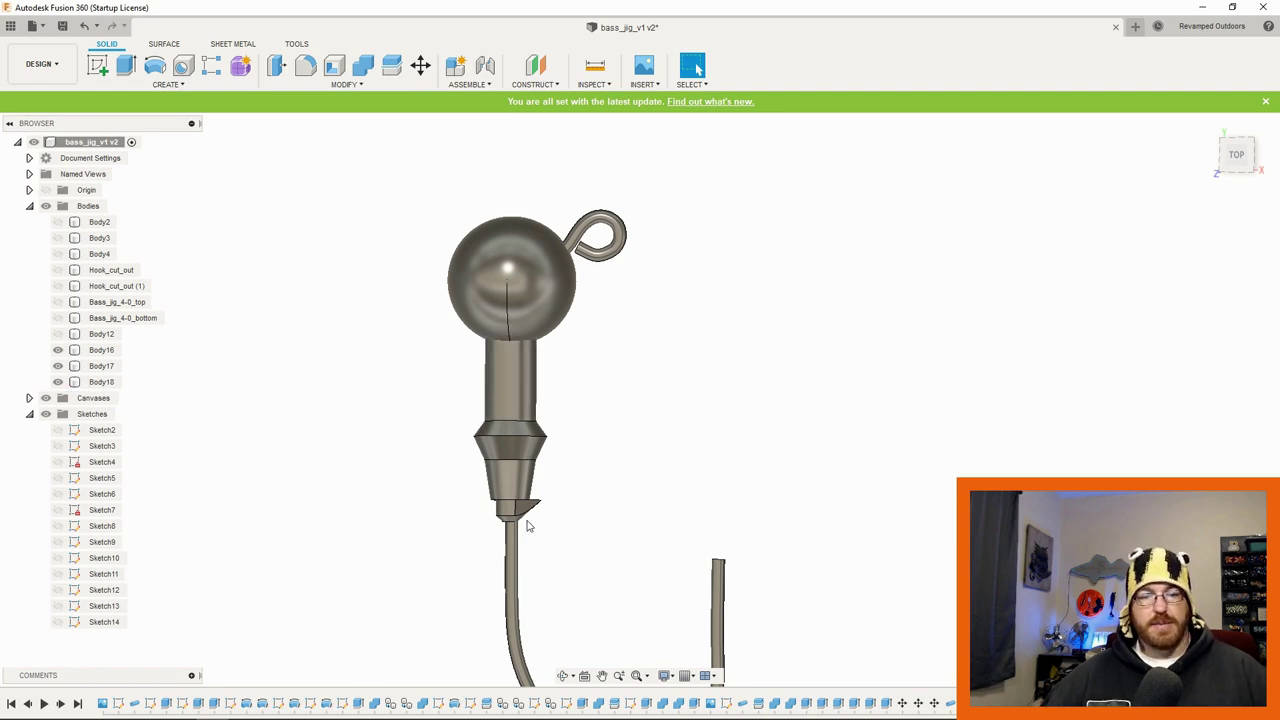
mouse_move(526, 523)
shift+middle_down()
mouse_move(558, 503)
mouse_move(549, 518)
shift+middle_up()
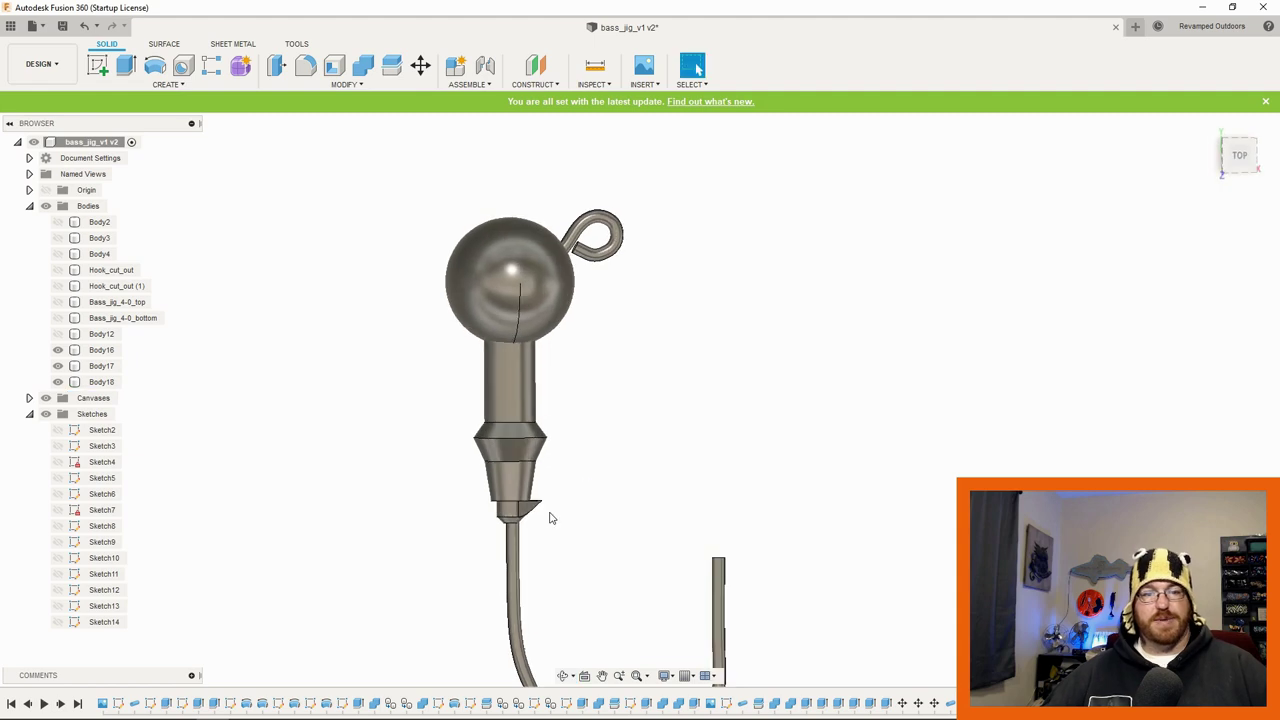
shift+middle_drag(575, 425, 732, 292)
shift+middle_drag(815, 531, 594, 366)
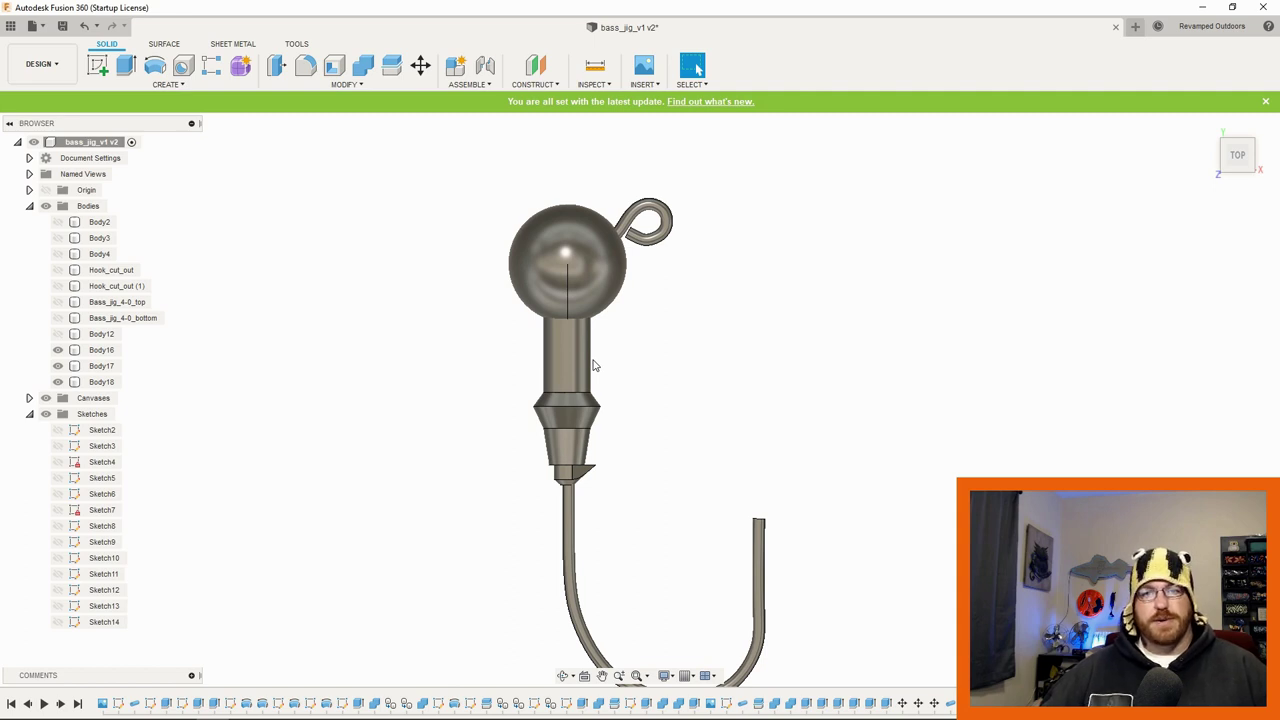
click(571, 377)
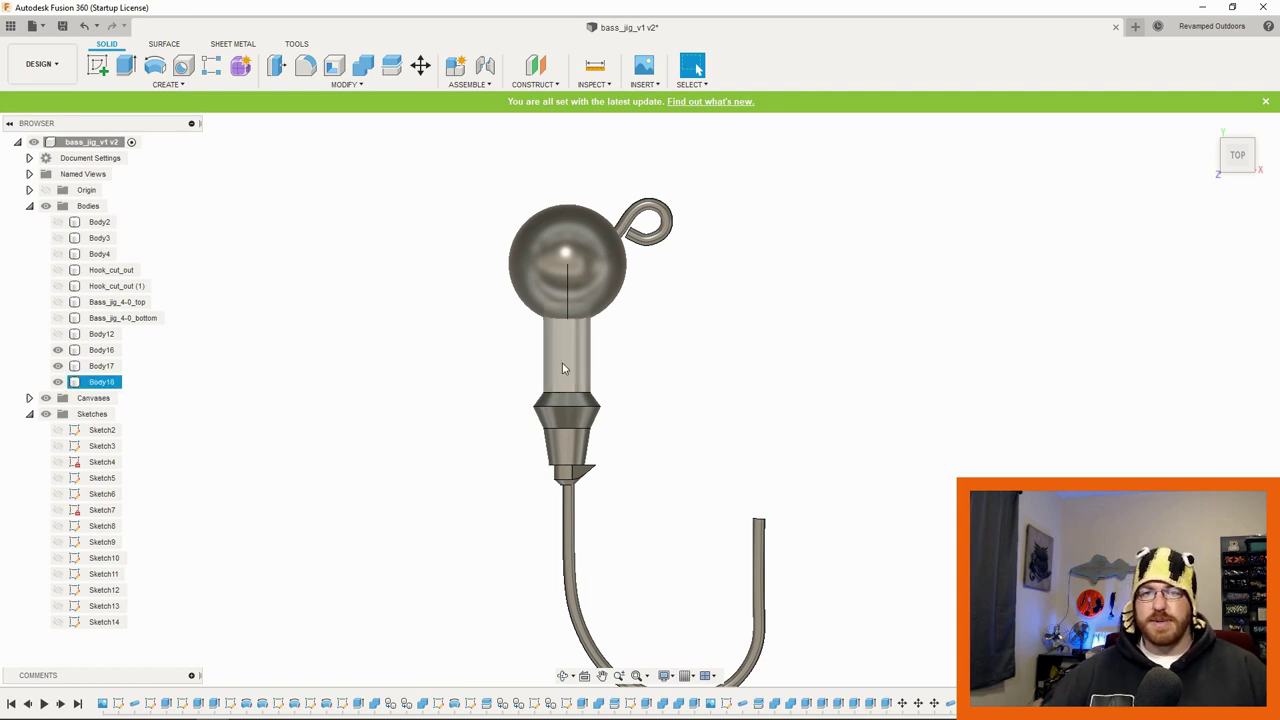
click(459, 372)
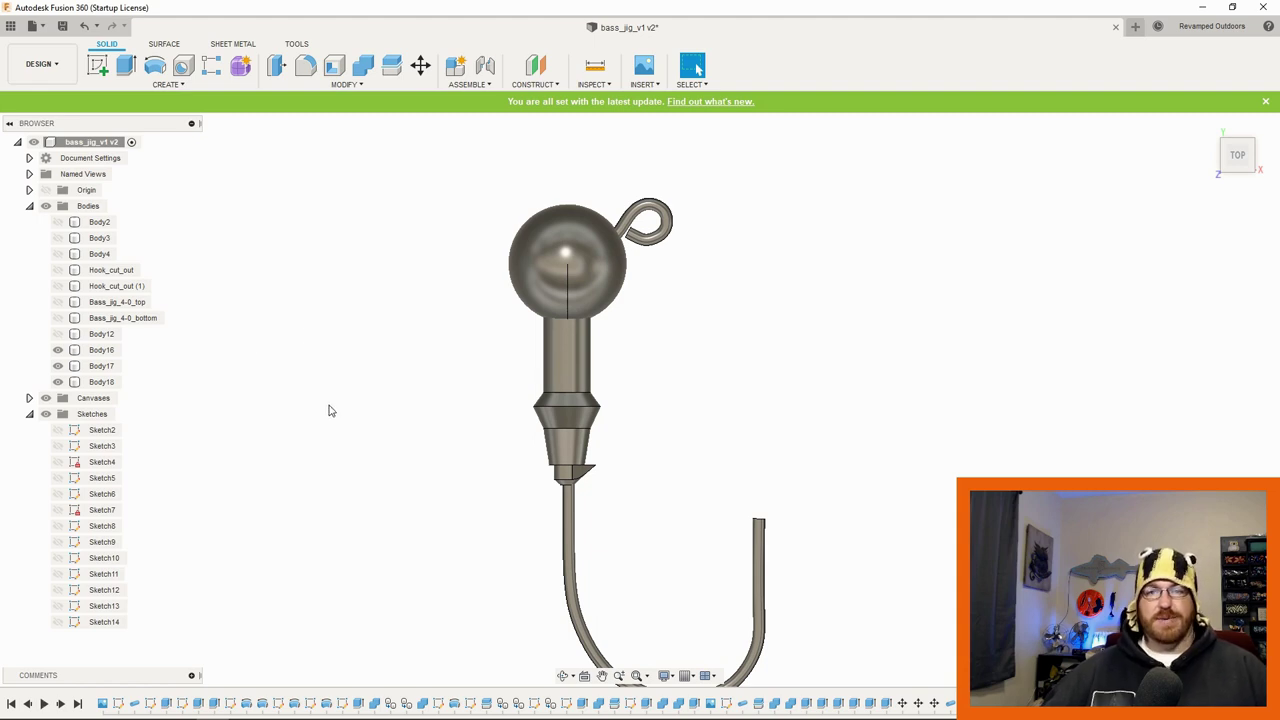
scroll(643, 335, down, 2)
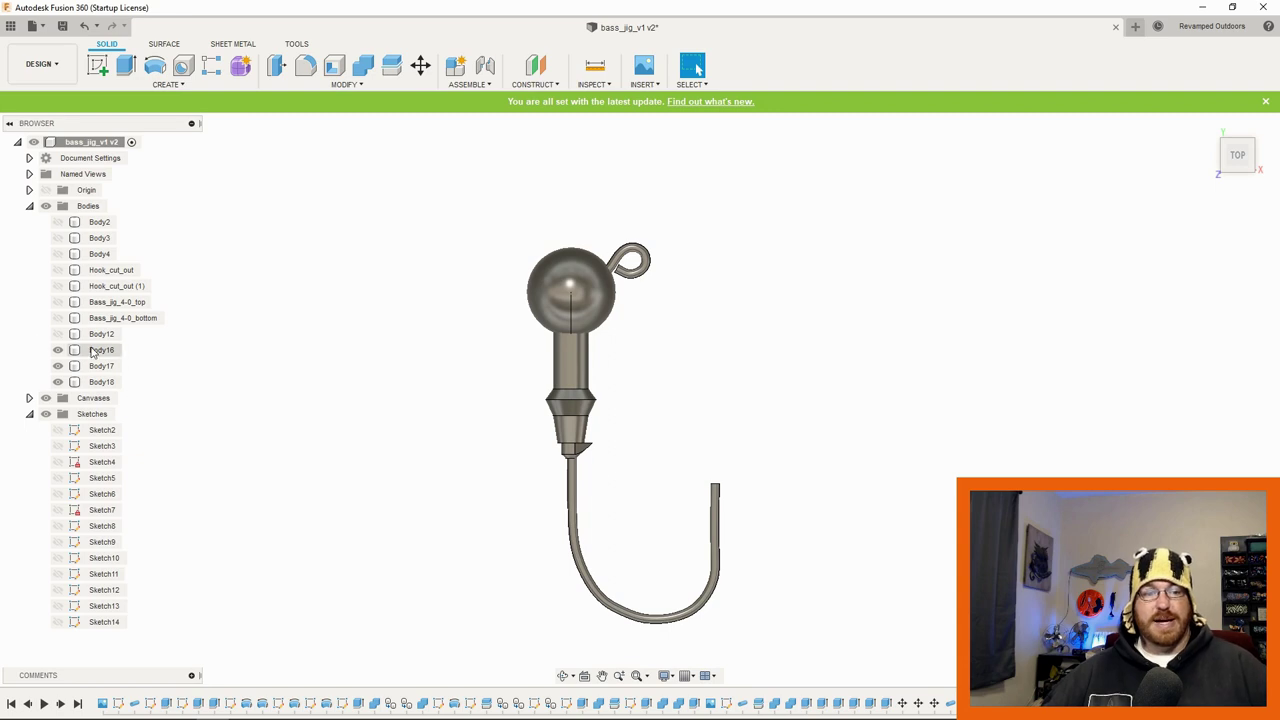
click(101, 350)
Step: Join Body16, Body17 and Body18 into one body, then undo the join
shift+click(101, 382)
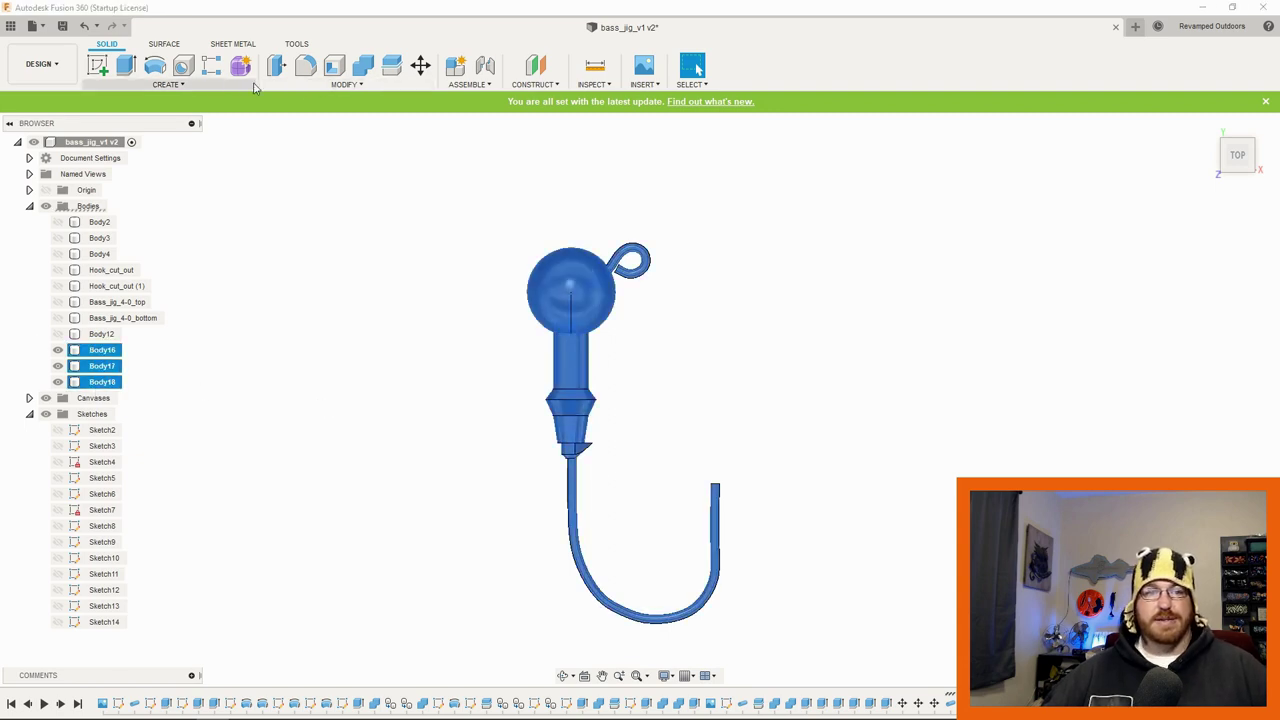
click(344, 84)
click(300, 208)
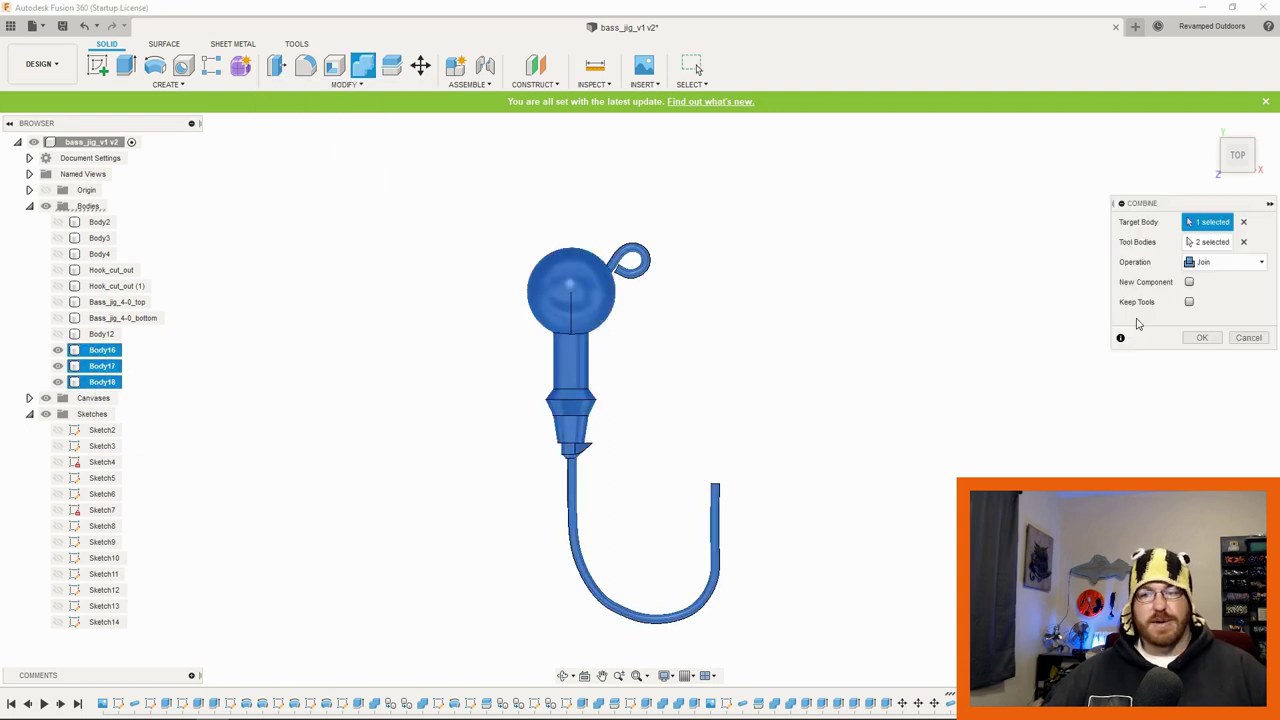
click(1203, 338)
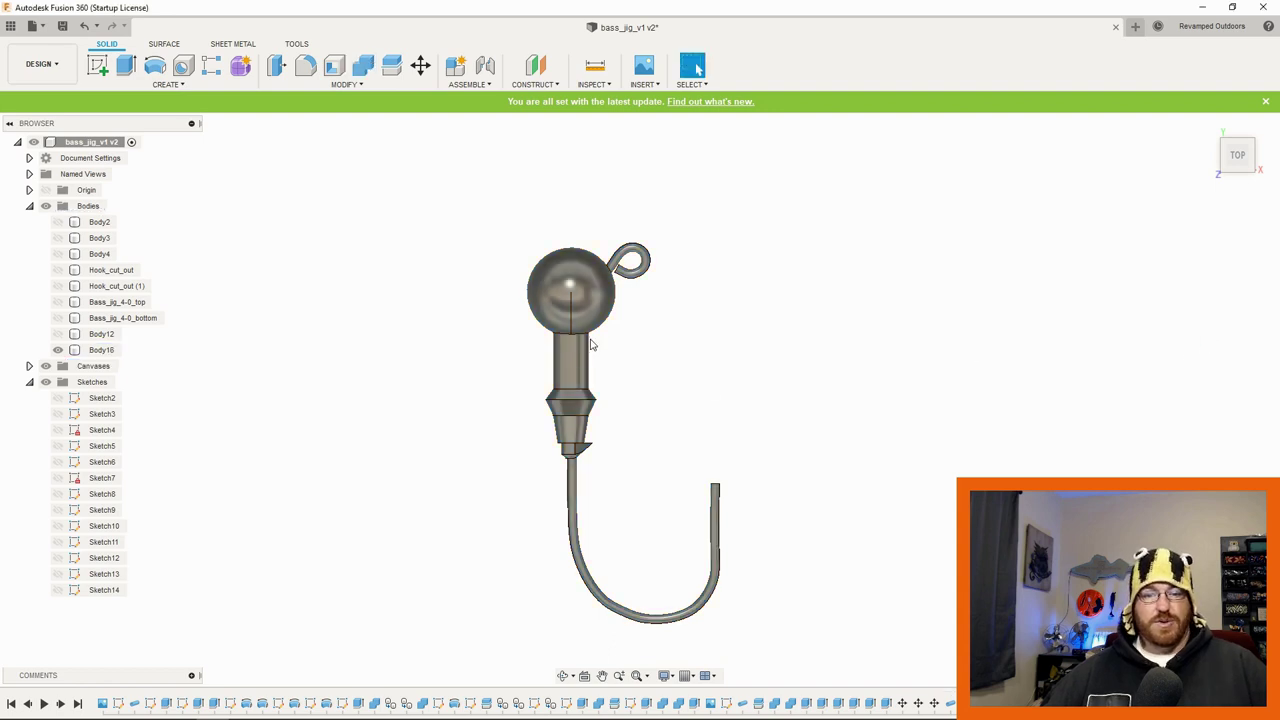
scroll(660, 478, up, 1)
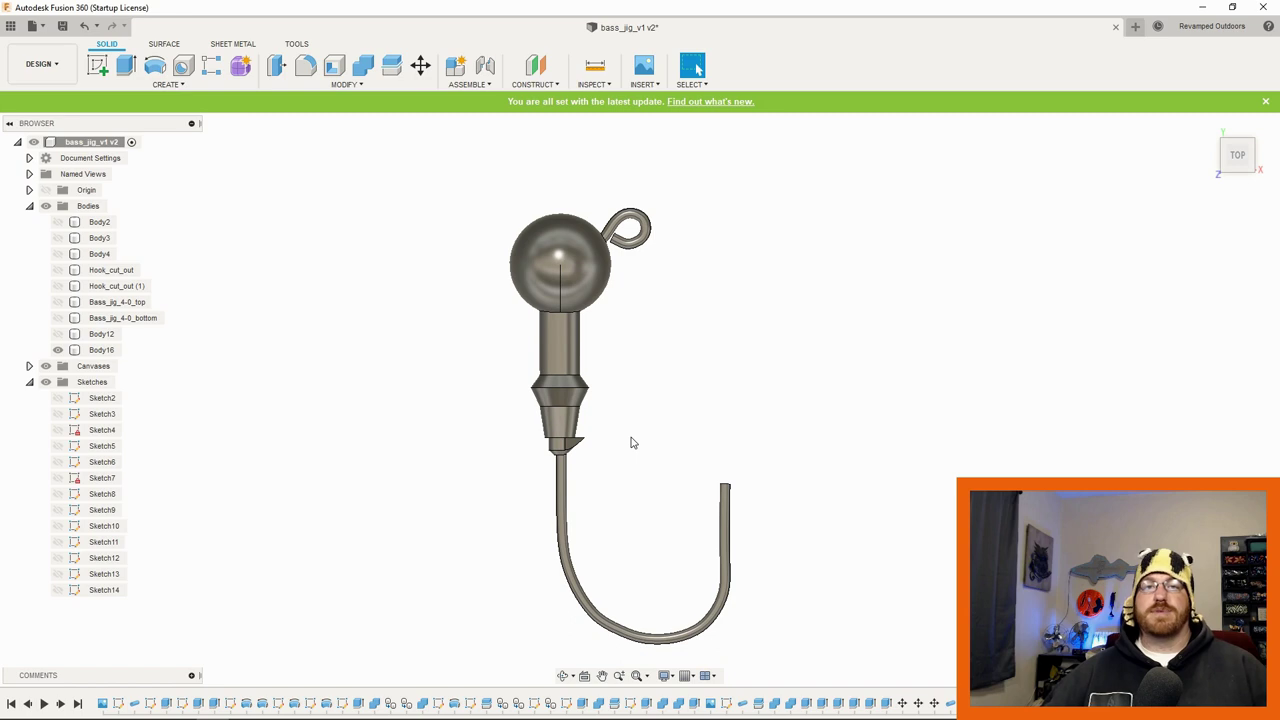
key(ctrl+z)
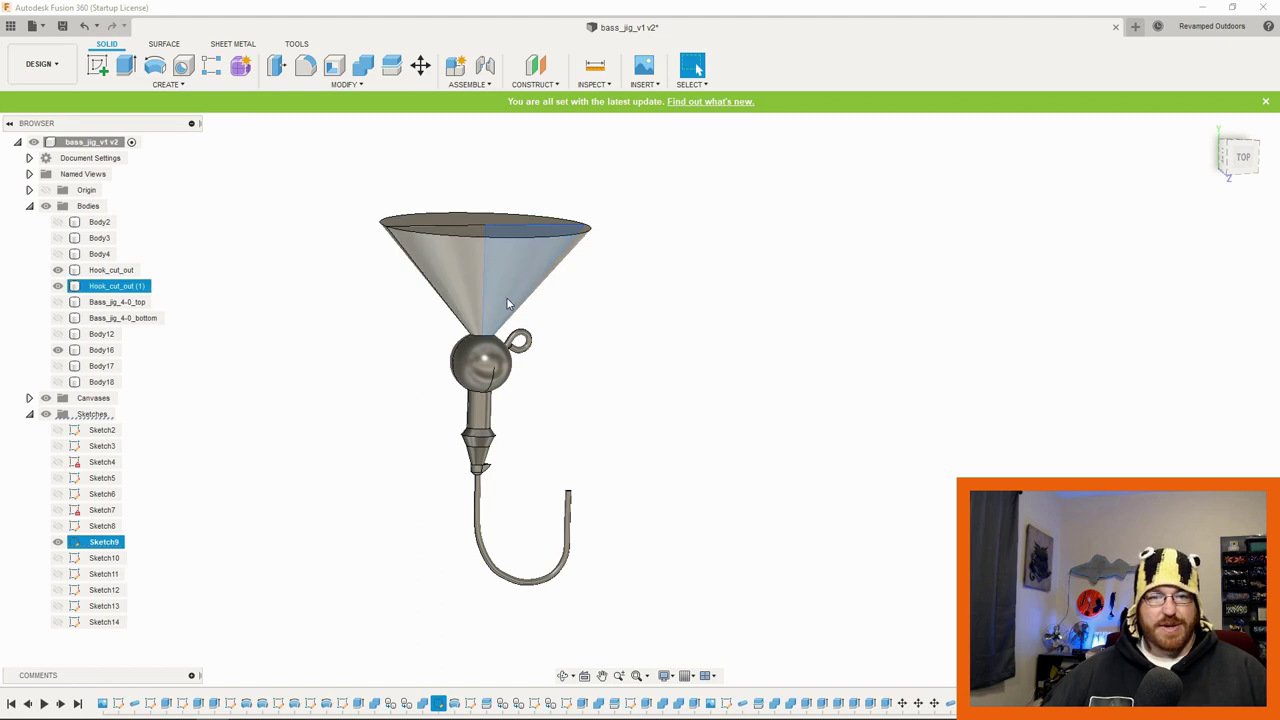
Step: Switch to a side-on view and reposition the model to inspect the hook
click(1224, 158)
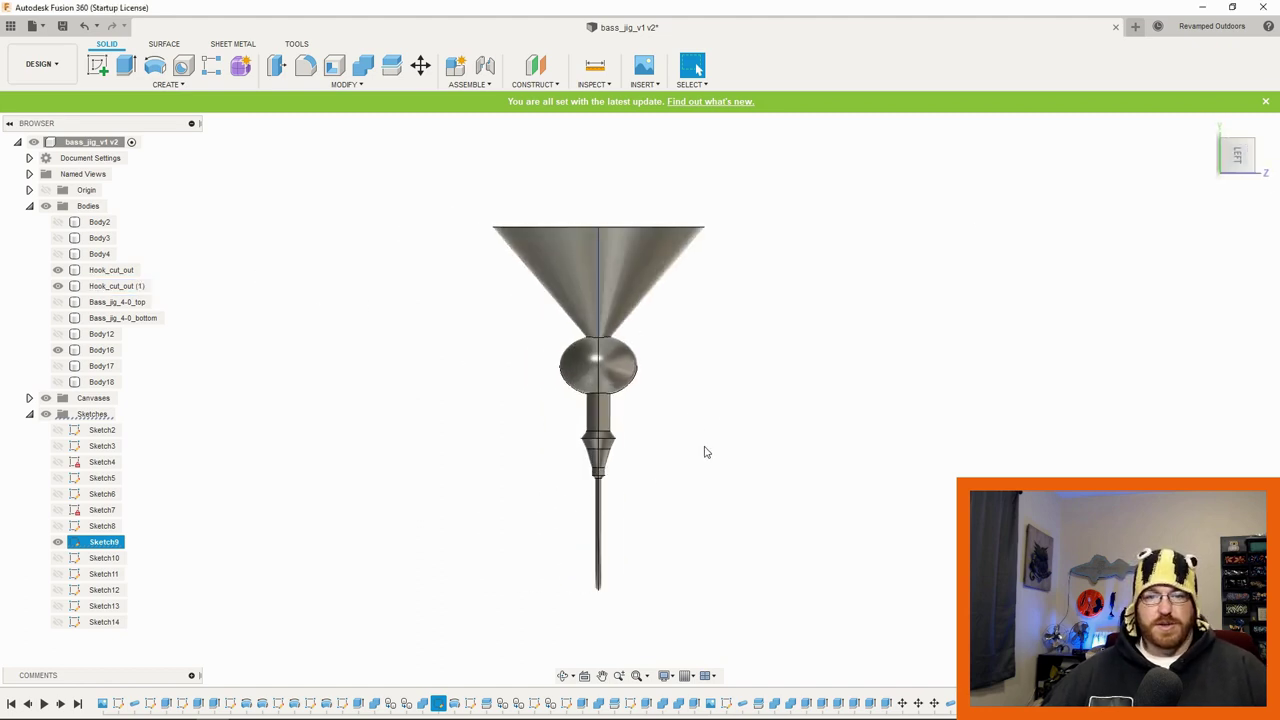
drag(754, 429, 706, 413)
key(Escape)
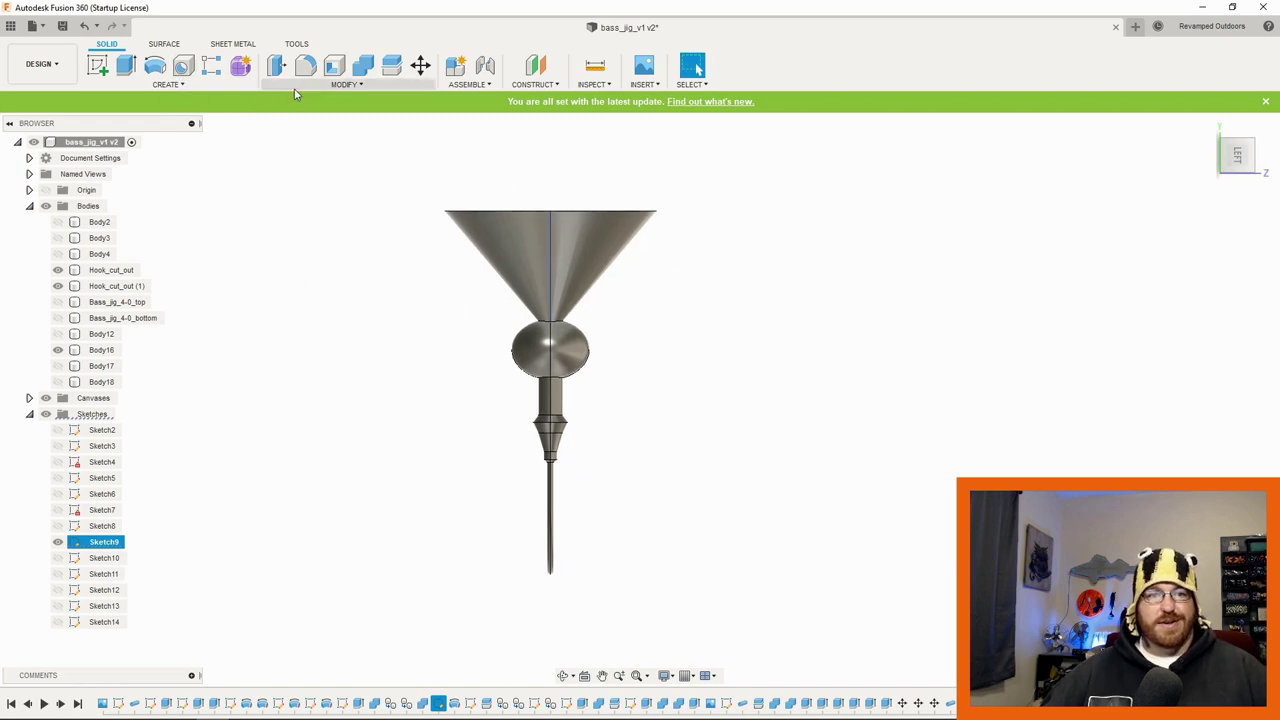
click(345, 84)
click(813, 399)
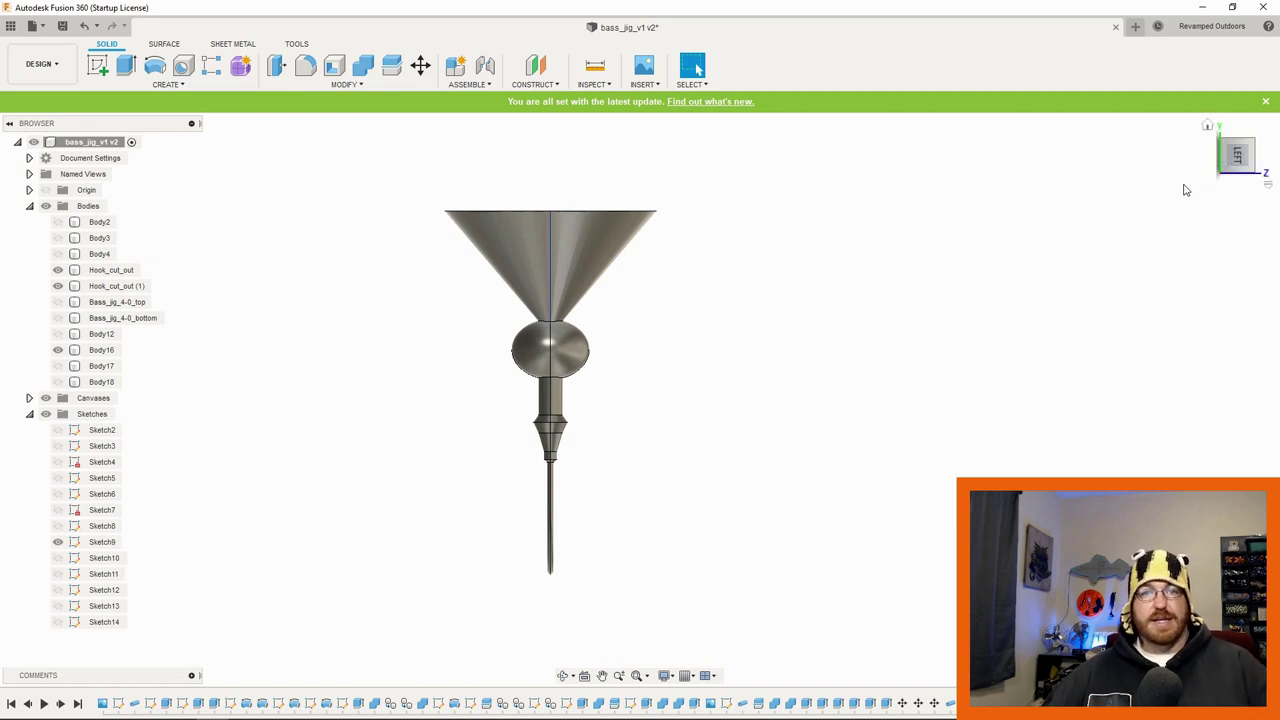
mouse_move(1238, 168)
mouse_down()
mouse_move(1252, 168)
mouse_move(1226, 170)
mouse_up()
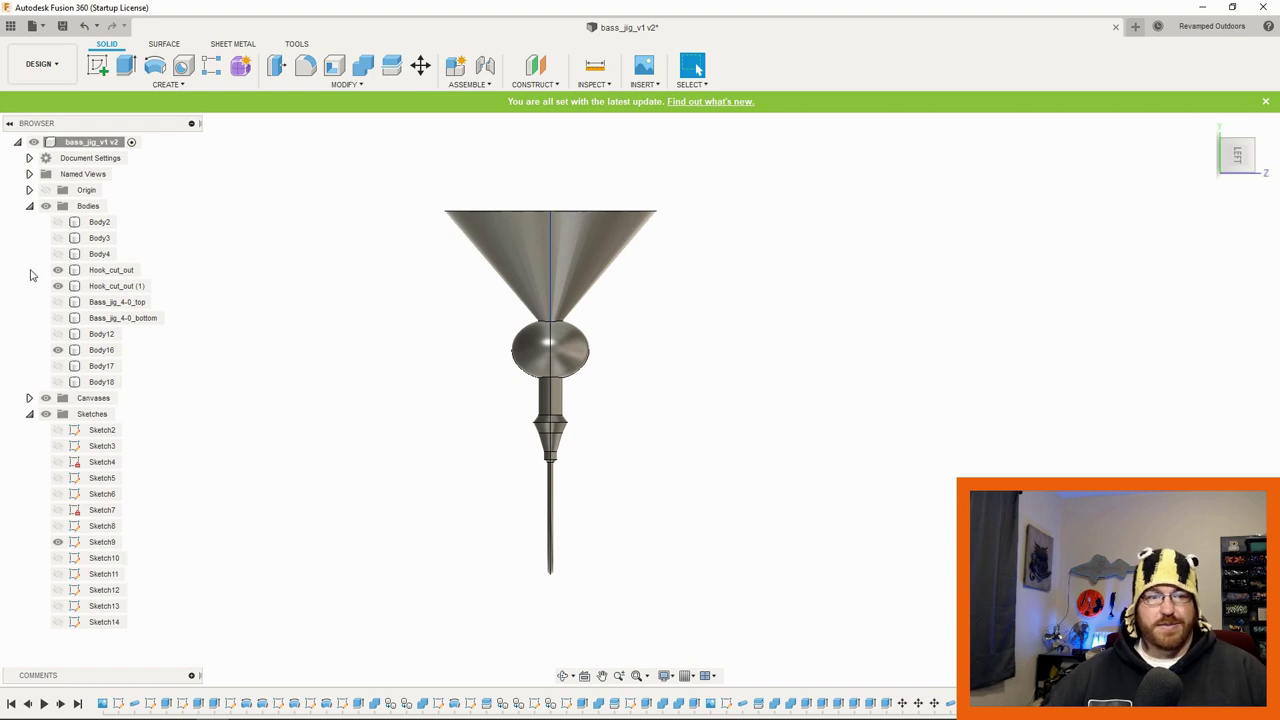
Step: Hide the hook body Body16, keep the Hook_cut_out bodies visible, and view from the top
click(57, 270)
click(57, 270)
click(58, 287)
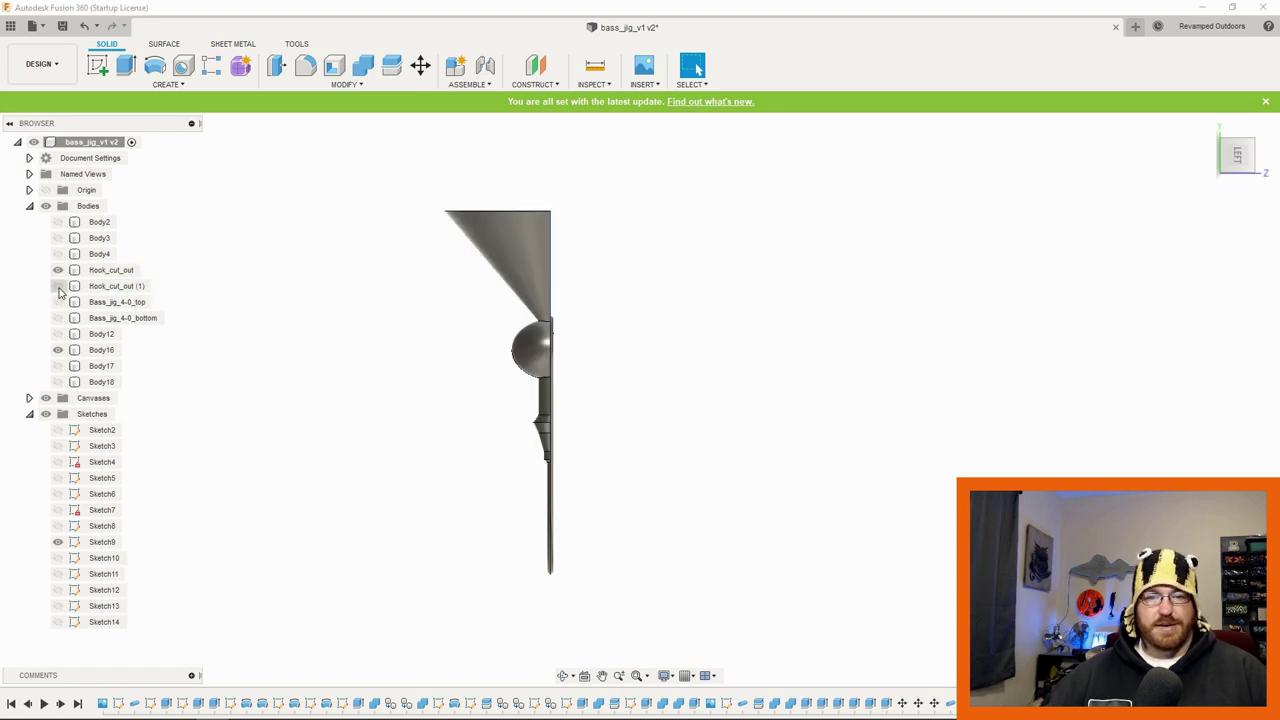
click(58, 287)
click(57, 350)
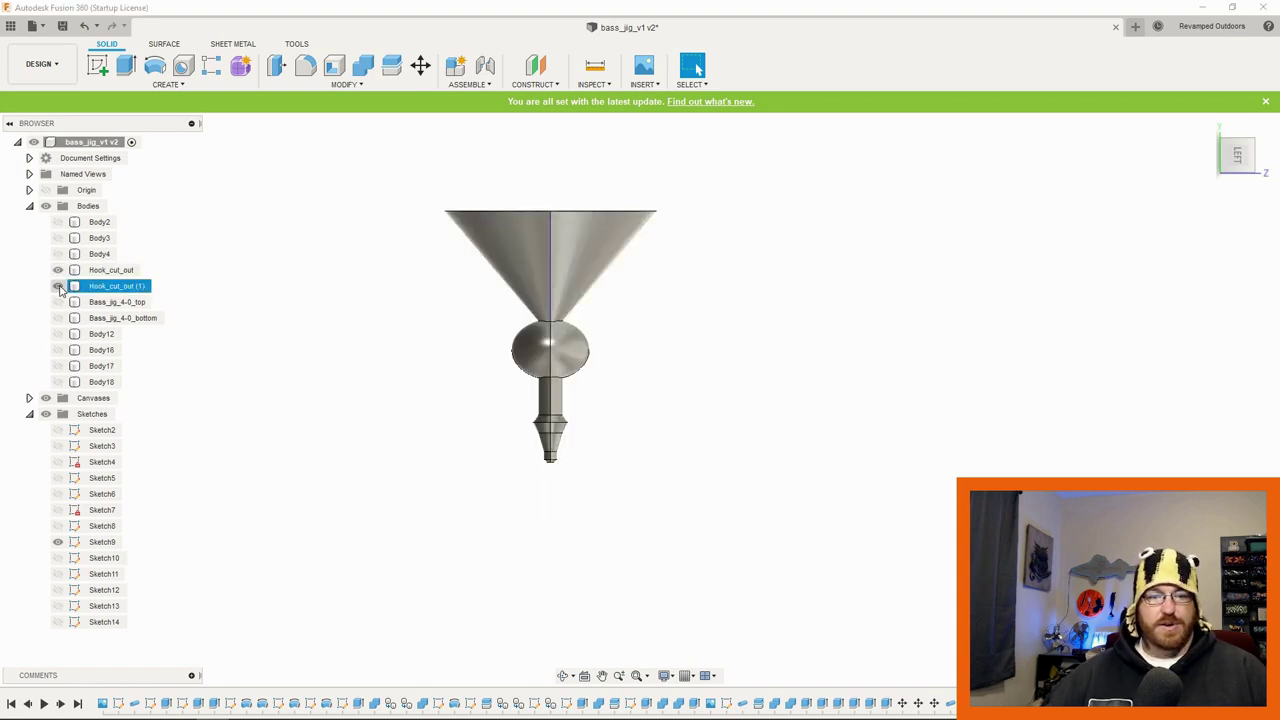
click(58, 287)
click(58, 287)
click(57, 270)
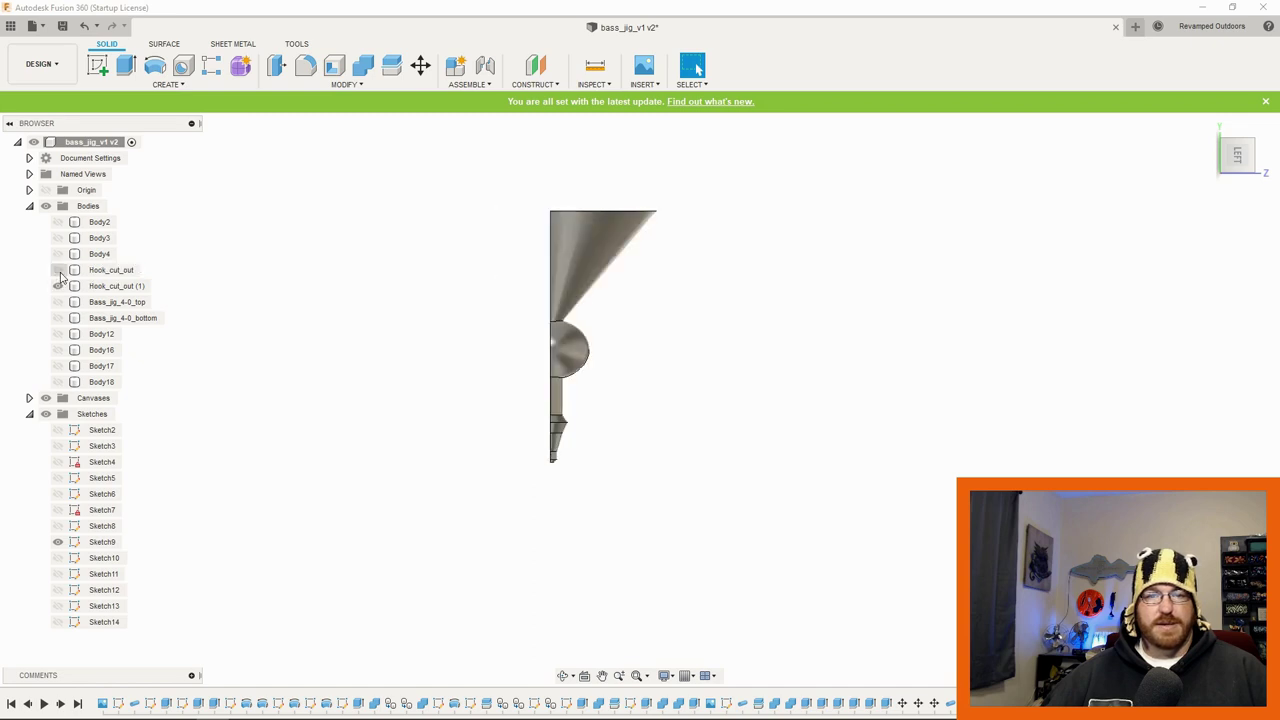
click(57, 271)
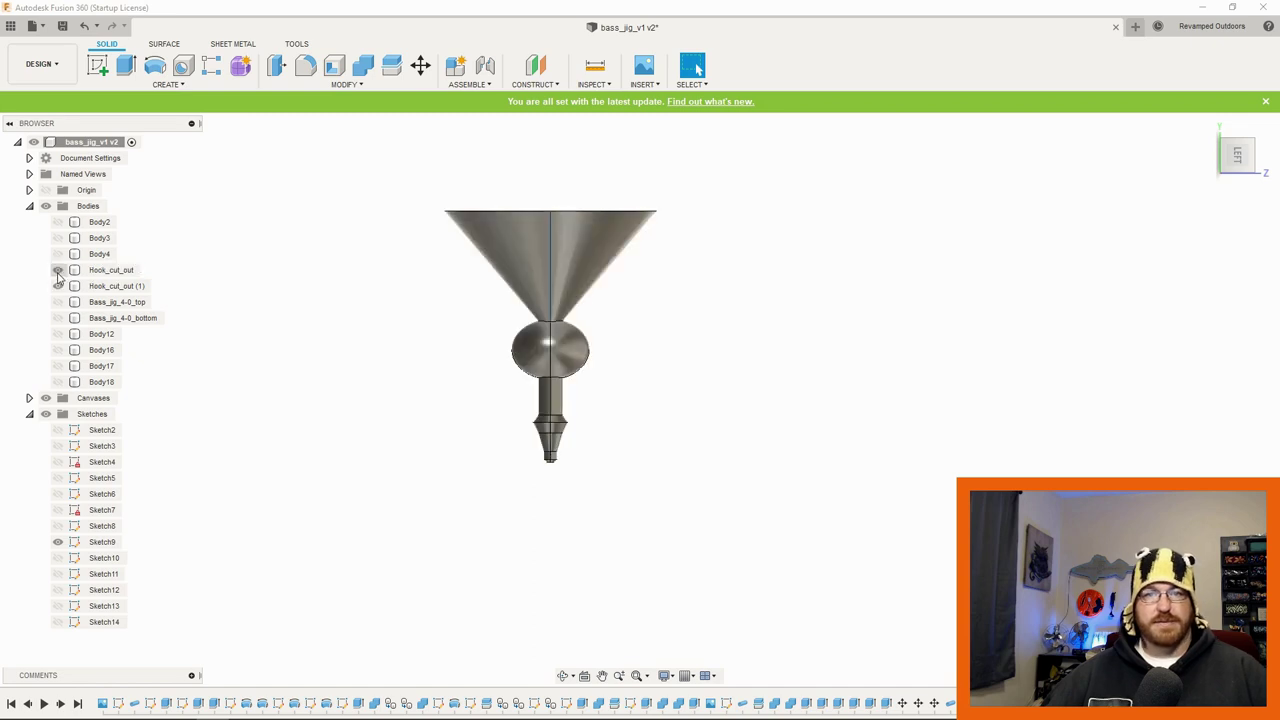
click(1262, 162)
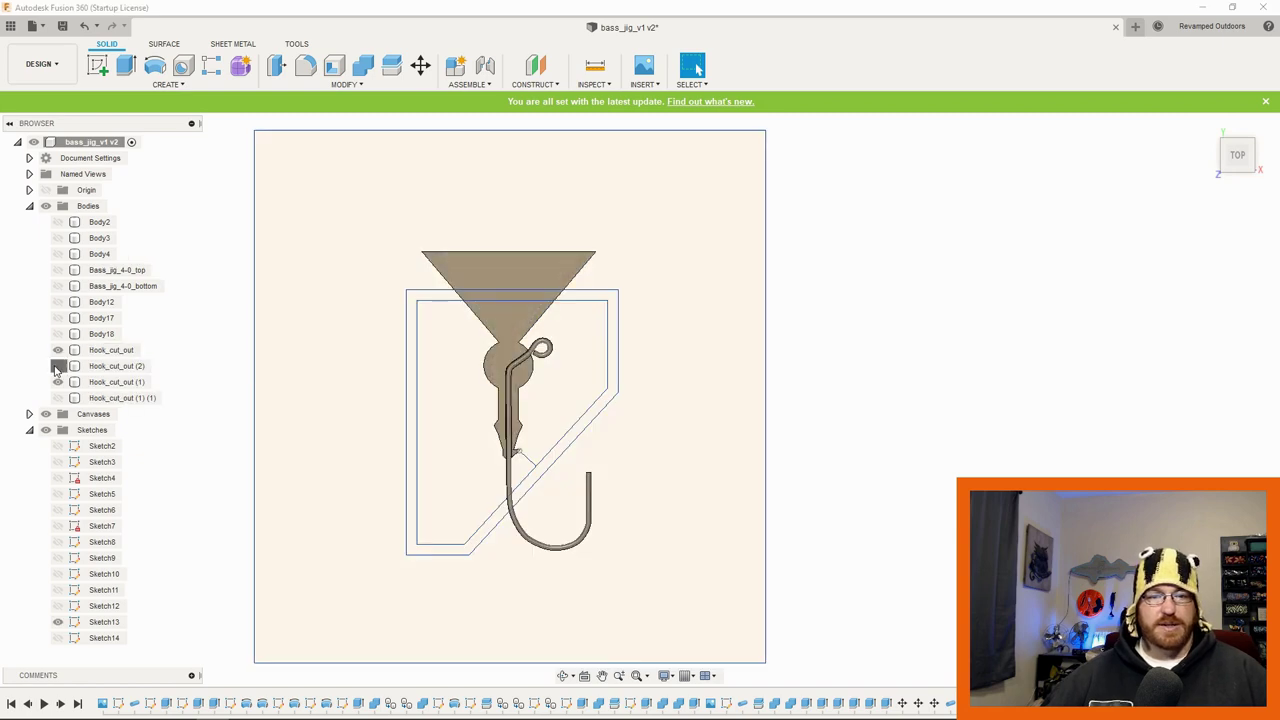
Step: Show the Hook_cut_out (2) body
click(57, 367)
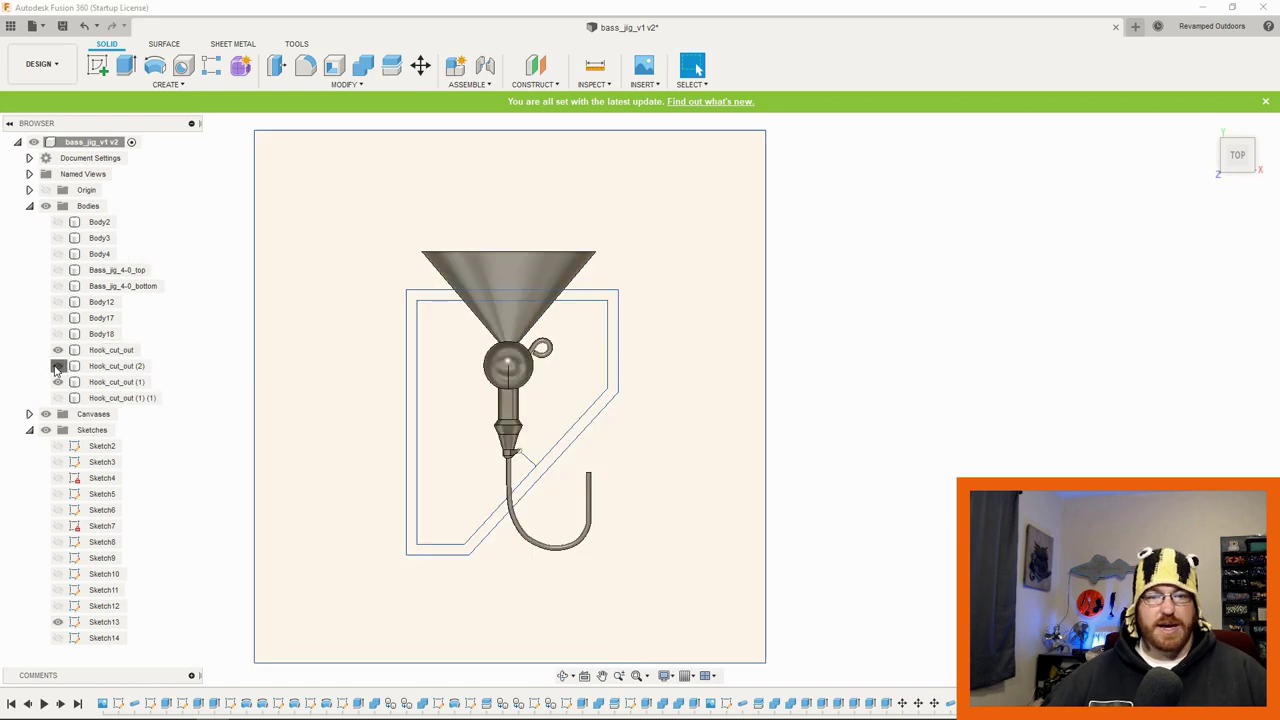
click(57, 367)
click(57, 367)
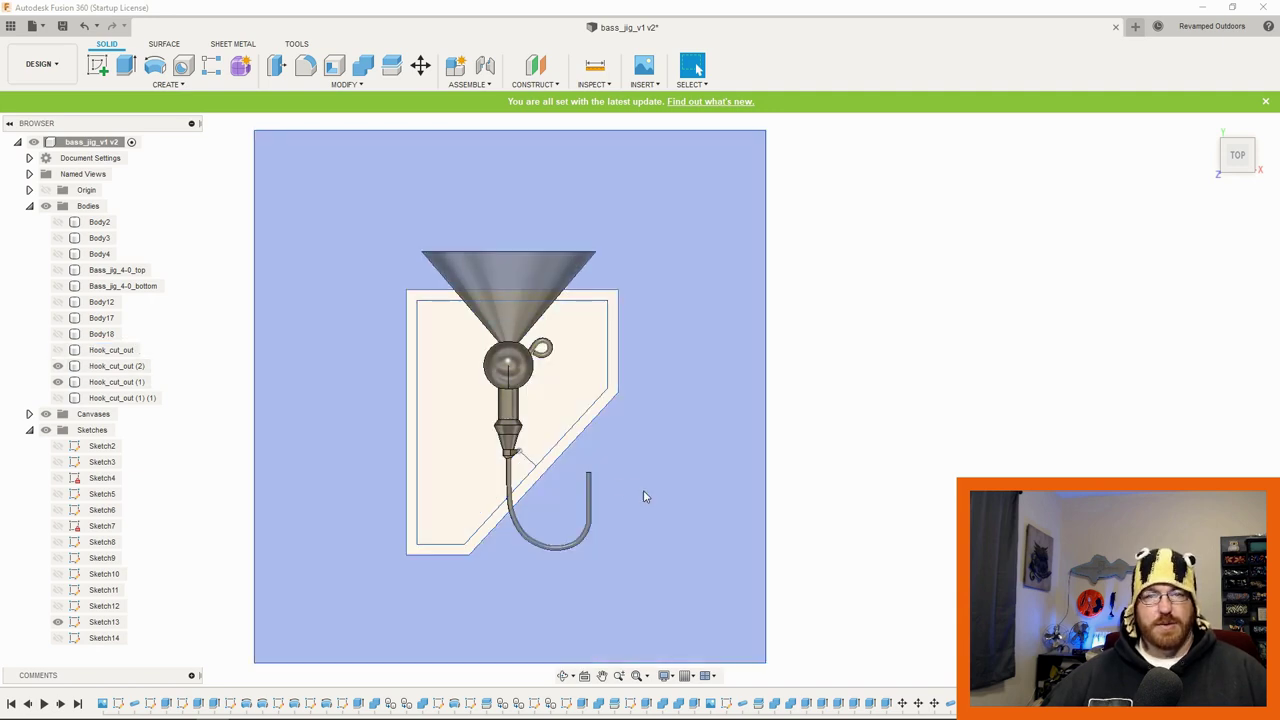
Step: Cut the region outside the mold outline symmetrically 75 mm to trim the protruding hook
click(666, 239)
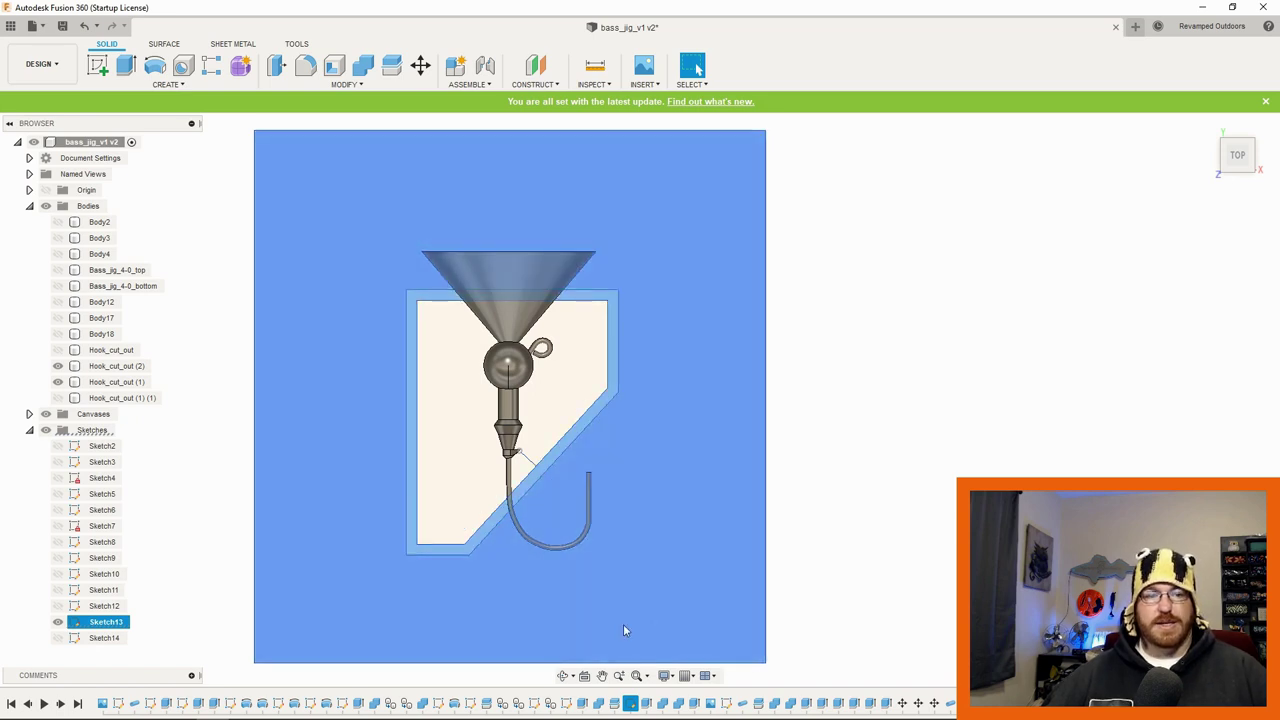
shift+middle_drag(609, 447, 640, 443)
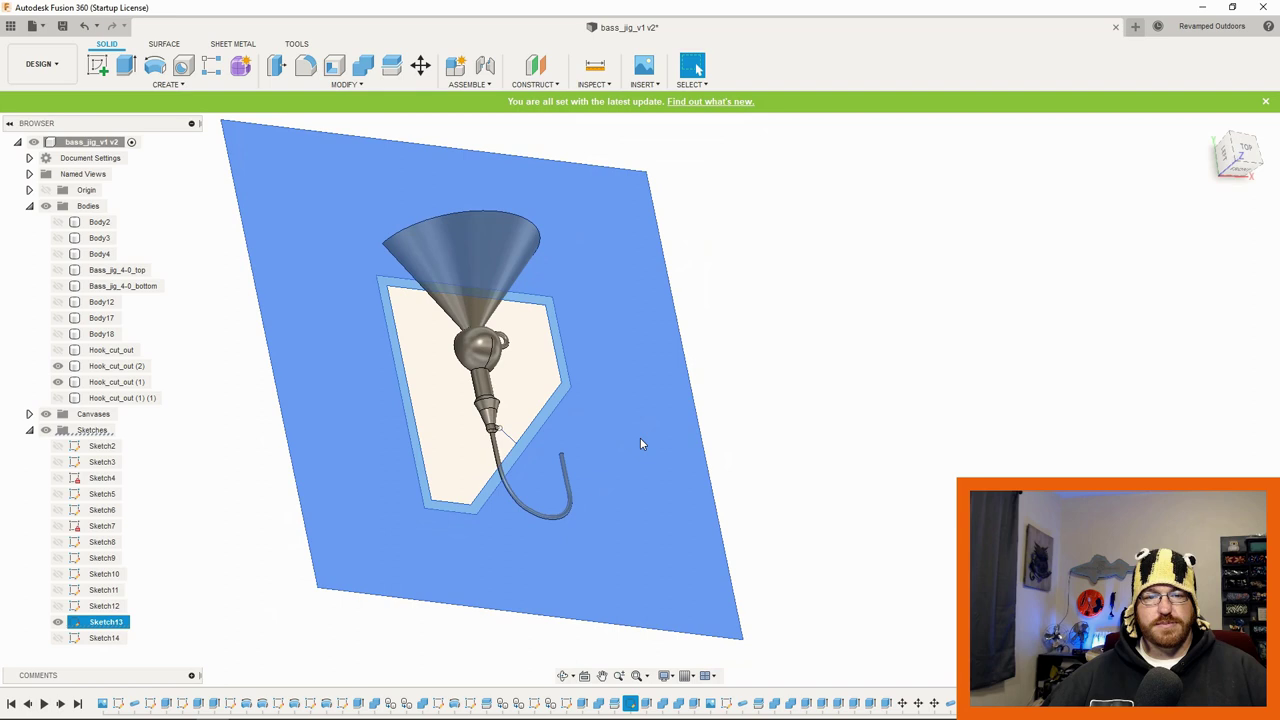
right_click(641, 440)
click(694, 420)
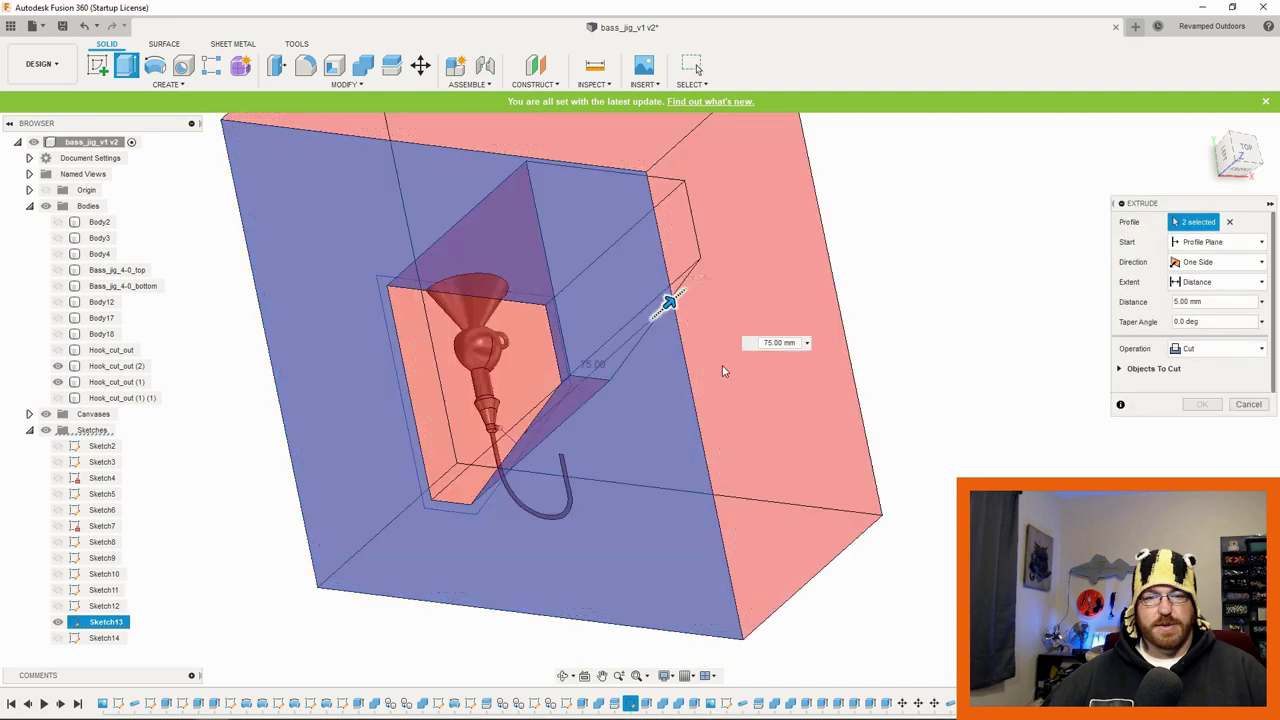
click(1215, 284)
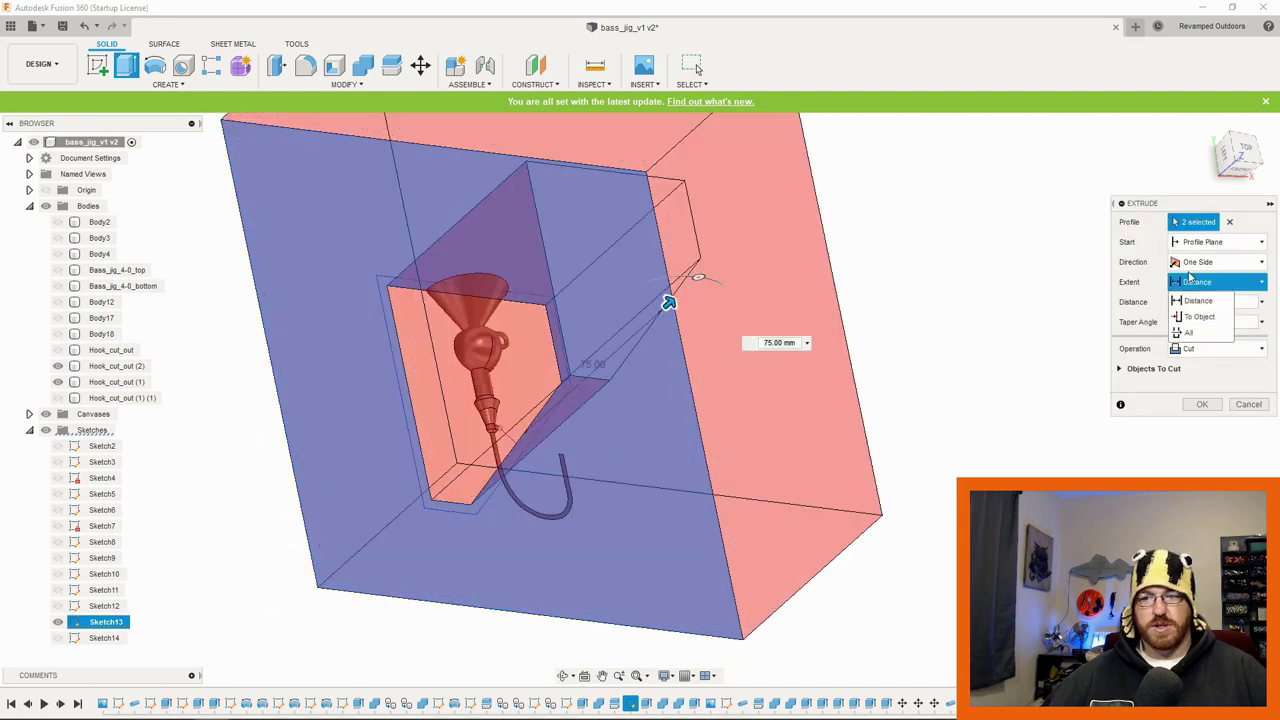
click(1197, 262)
click(1202, 313)
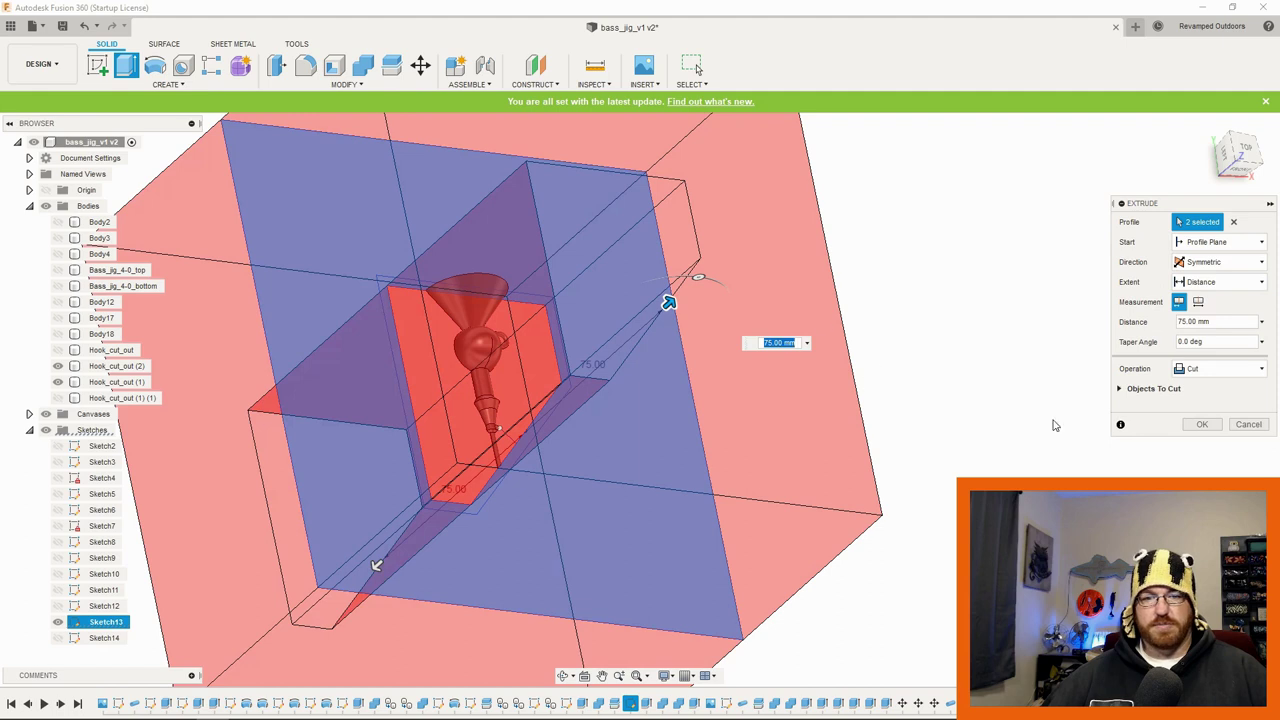
click(1202, 425)
Step: Show Sketch12 and Sketch13 and select the inner and outer mold outline profiles
shift+middle_drag(622, 404, 459, 447)
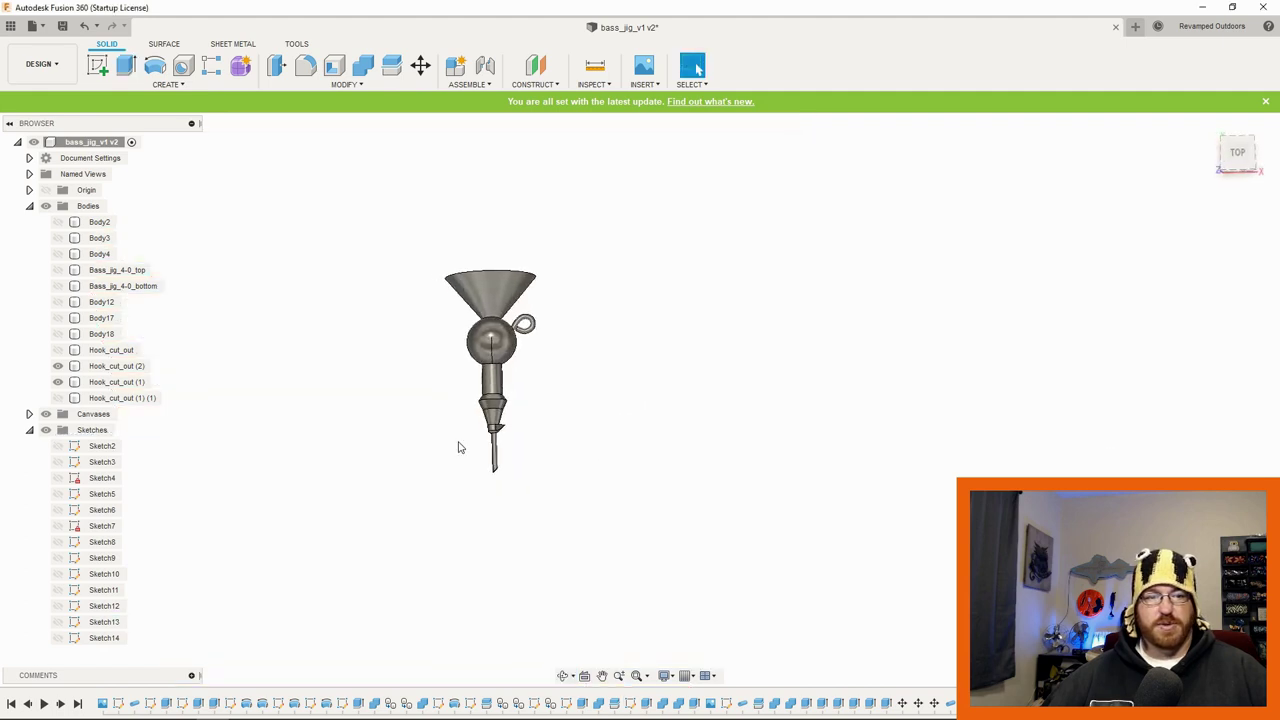
click(57, 606)
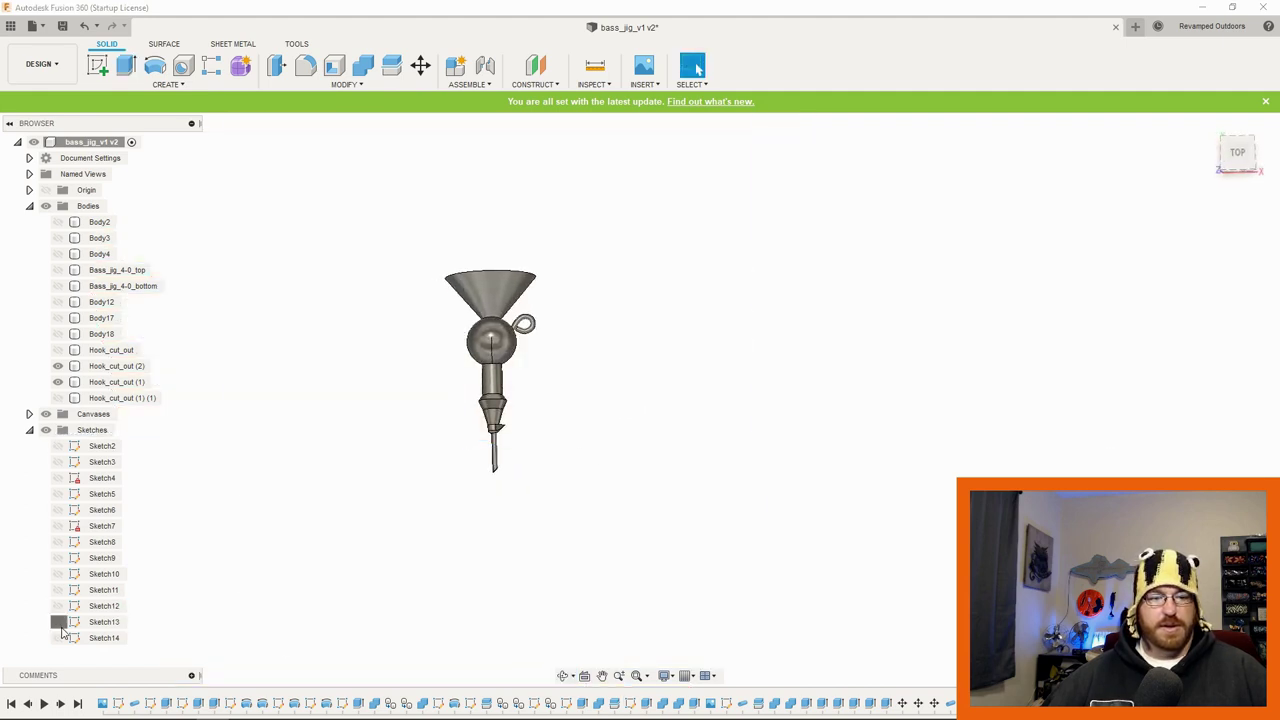
click(57, 622)
scroll(490, 441, up, 2)
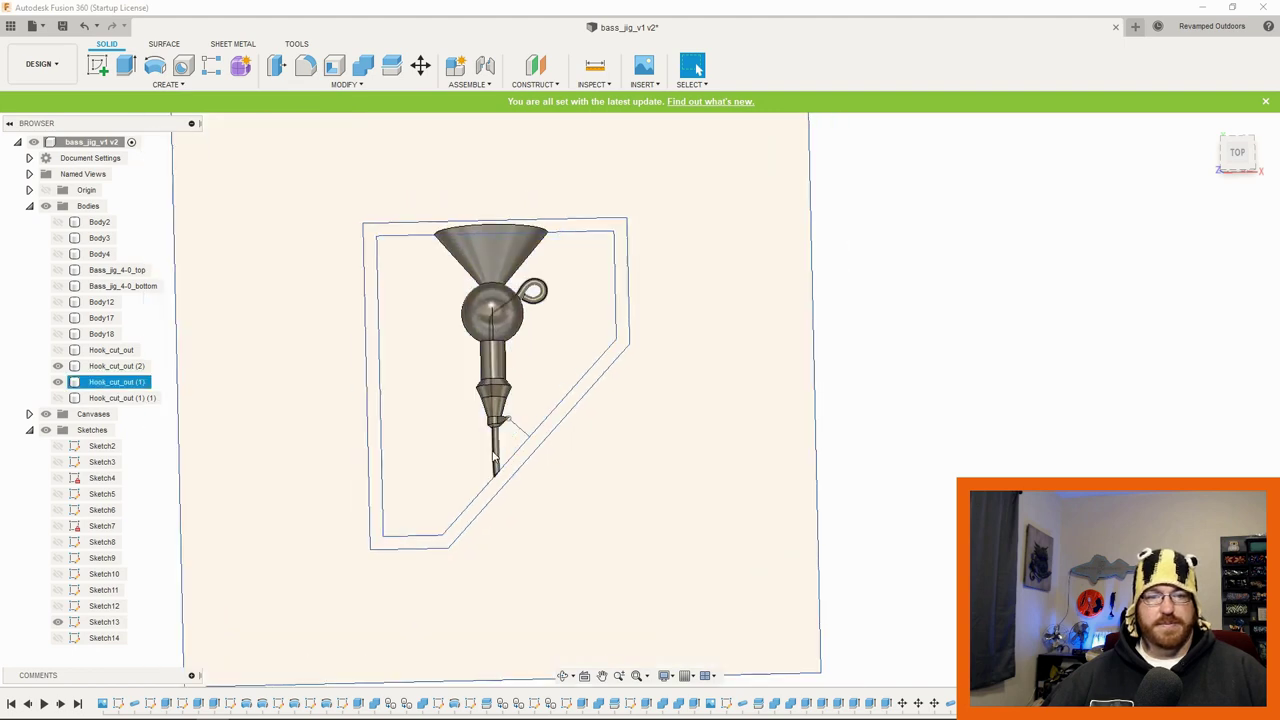
click(493, 455)
mouse_move(493, 455)
shift+middle_down()
mouse_move(523, 400)
mouse_move(617, 374)
mouse_move(557, 414)
mouse_move(515, 405)
mouse_move(466, 423)
mouse_move(466, 376)
shift+middle_up()
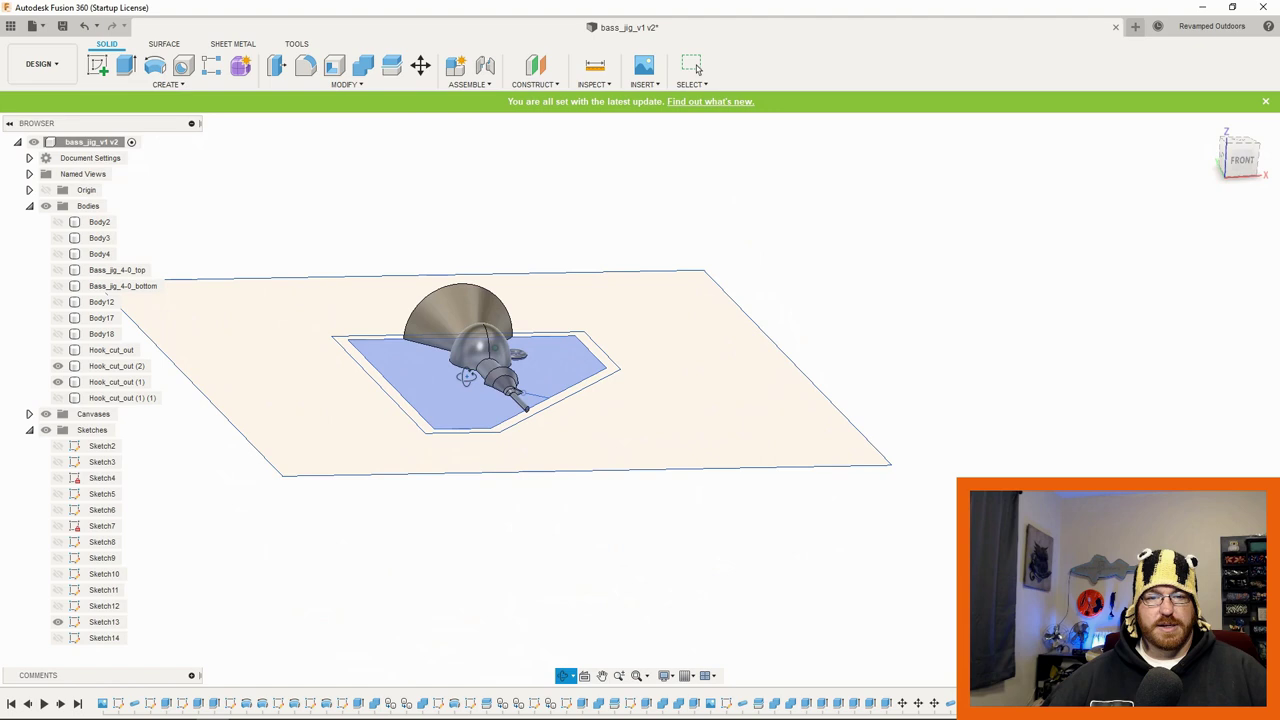
shift+middle_drag(697, 68, 485, 456)
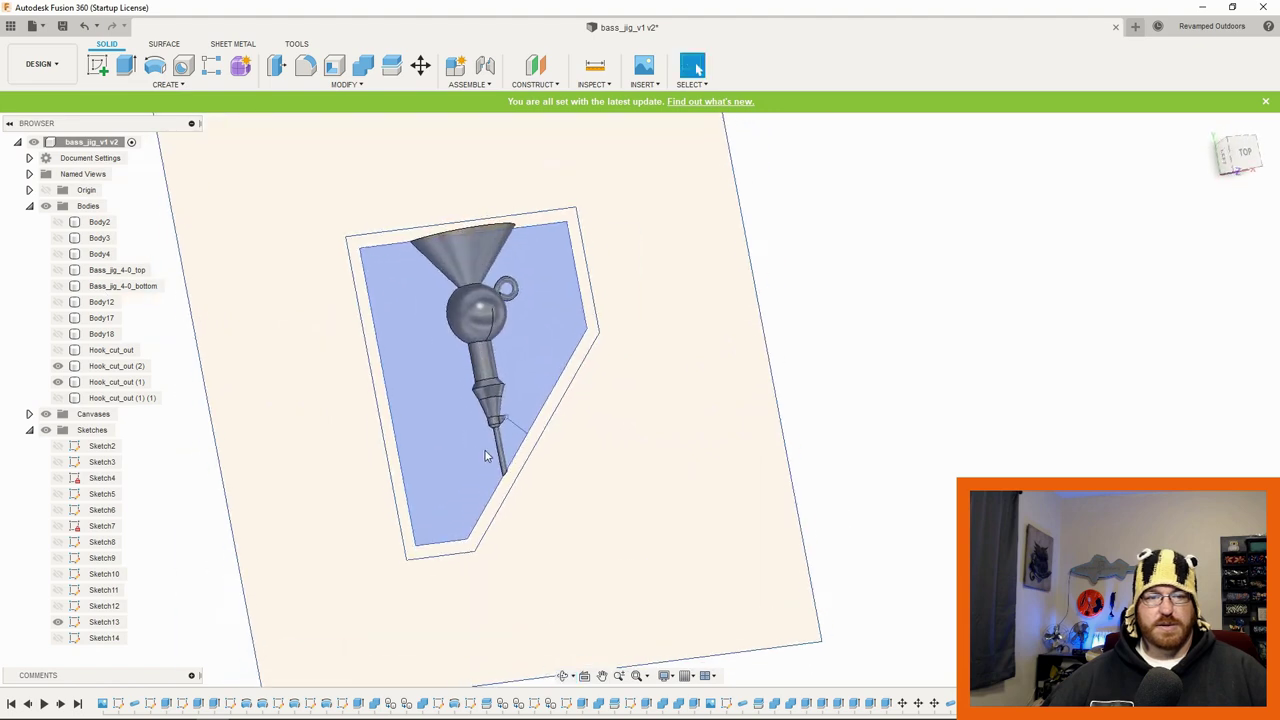
click(552, 224)
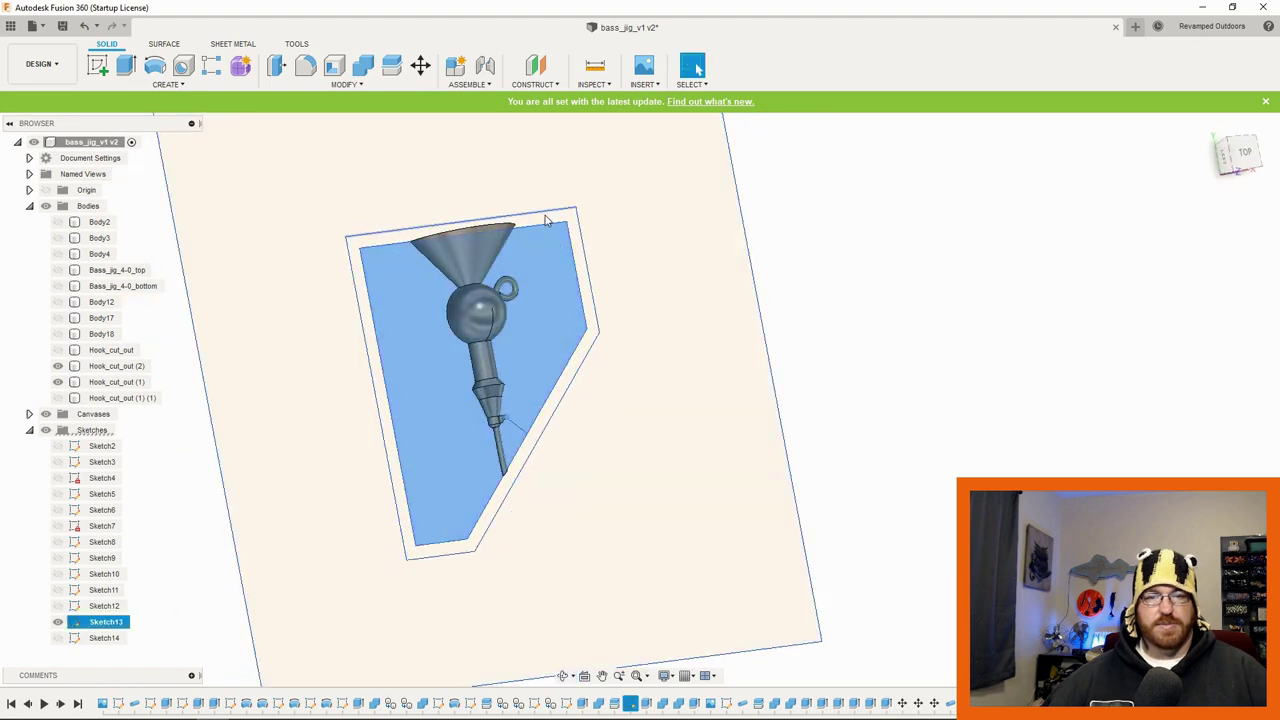
click(546, 221)
Step: Extrude the two outline profiles -3 mm as a Join to form the base plate
right_click(546, 224)
click(586, 274)
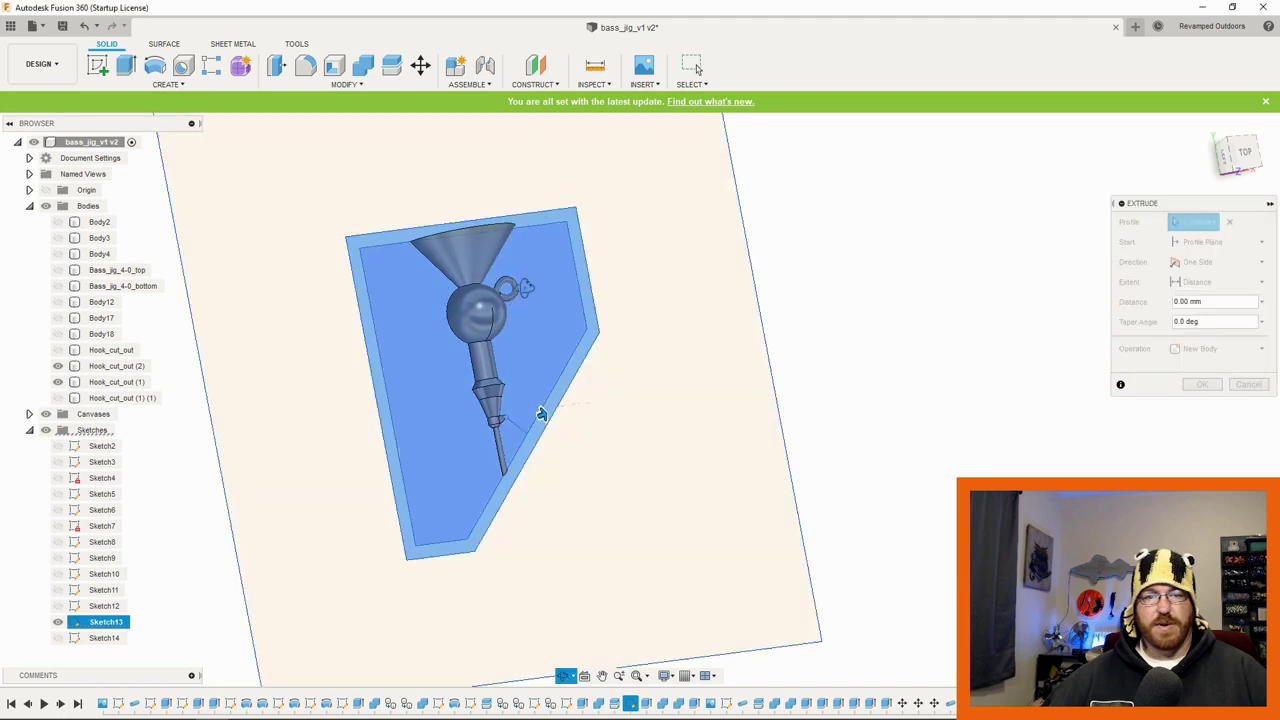
drag(547, 389, 546, 398)
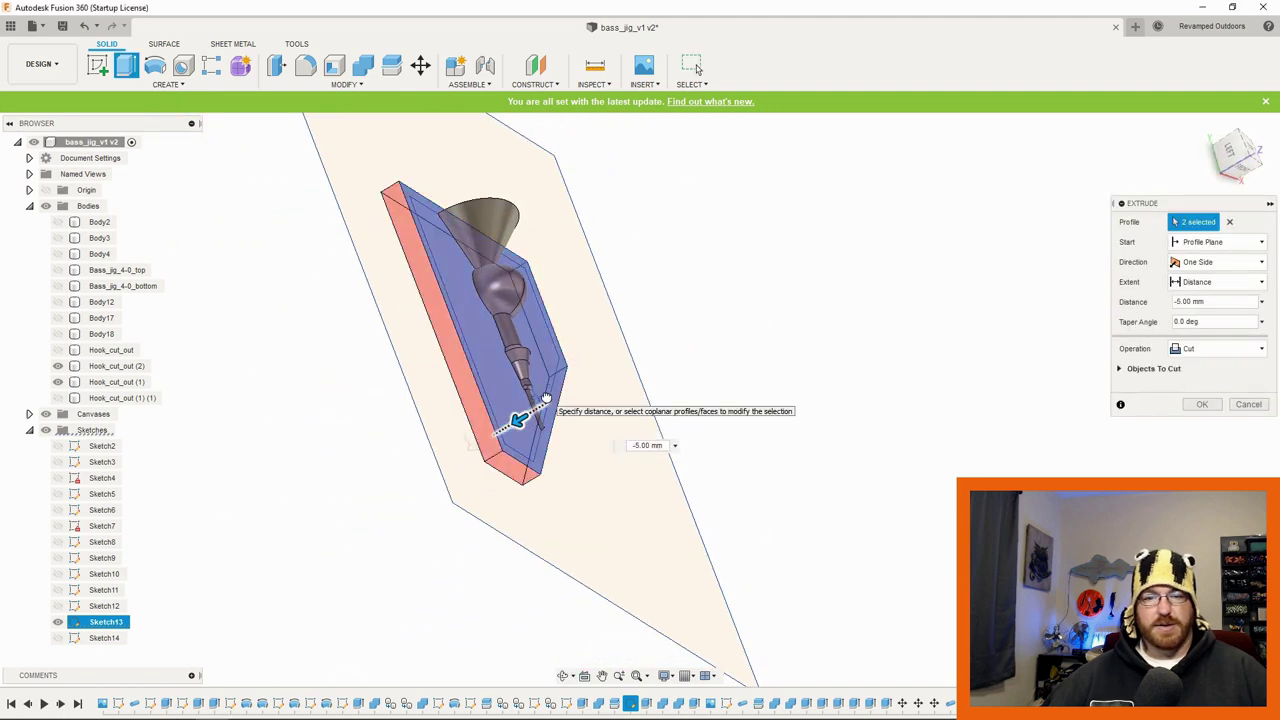
click(634, 445)
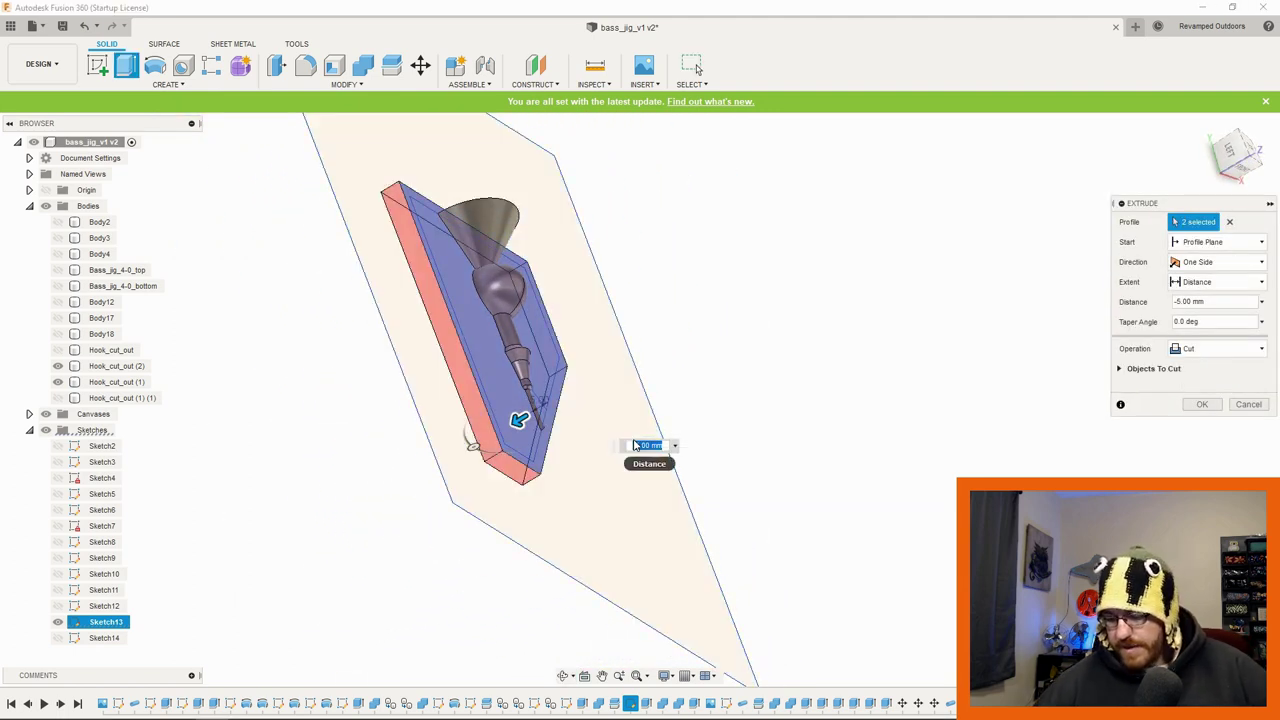
key(Return)
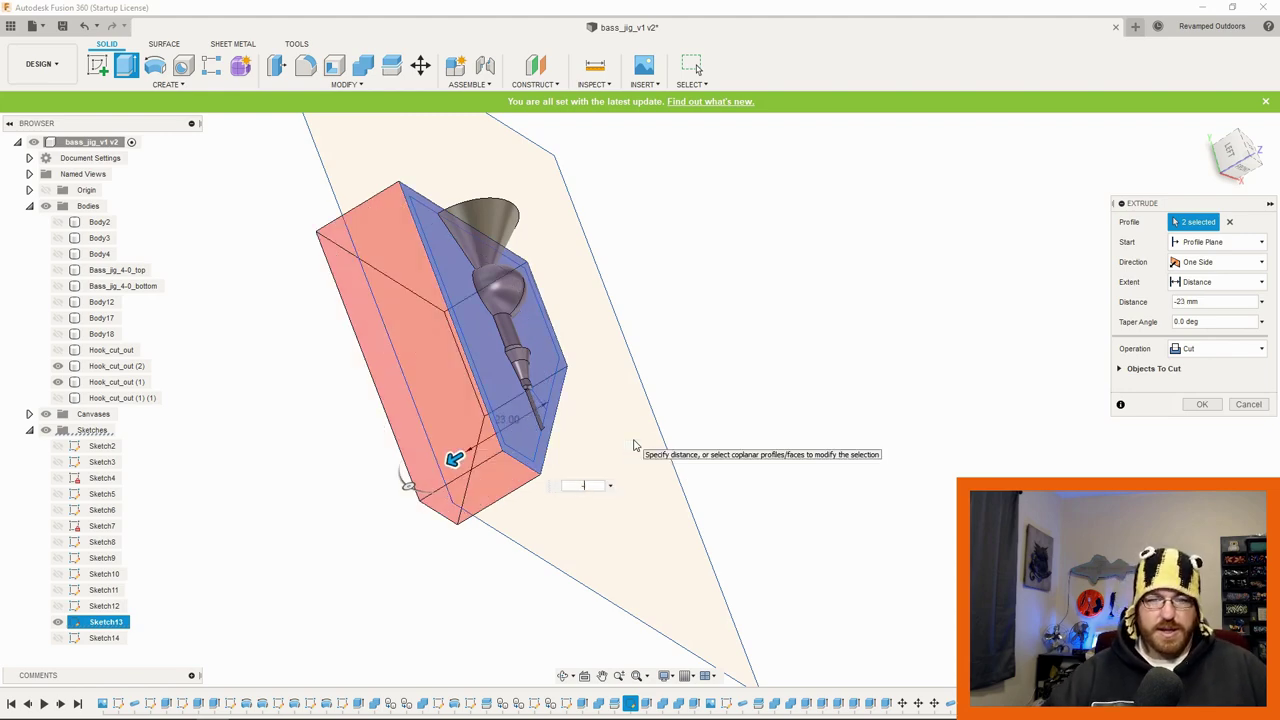
text(-3)
key(Return)
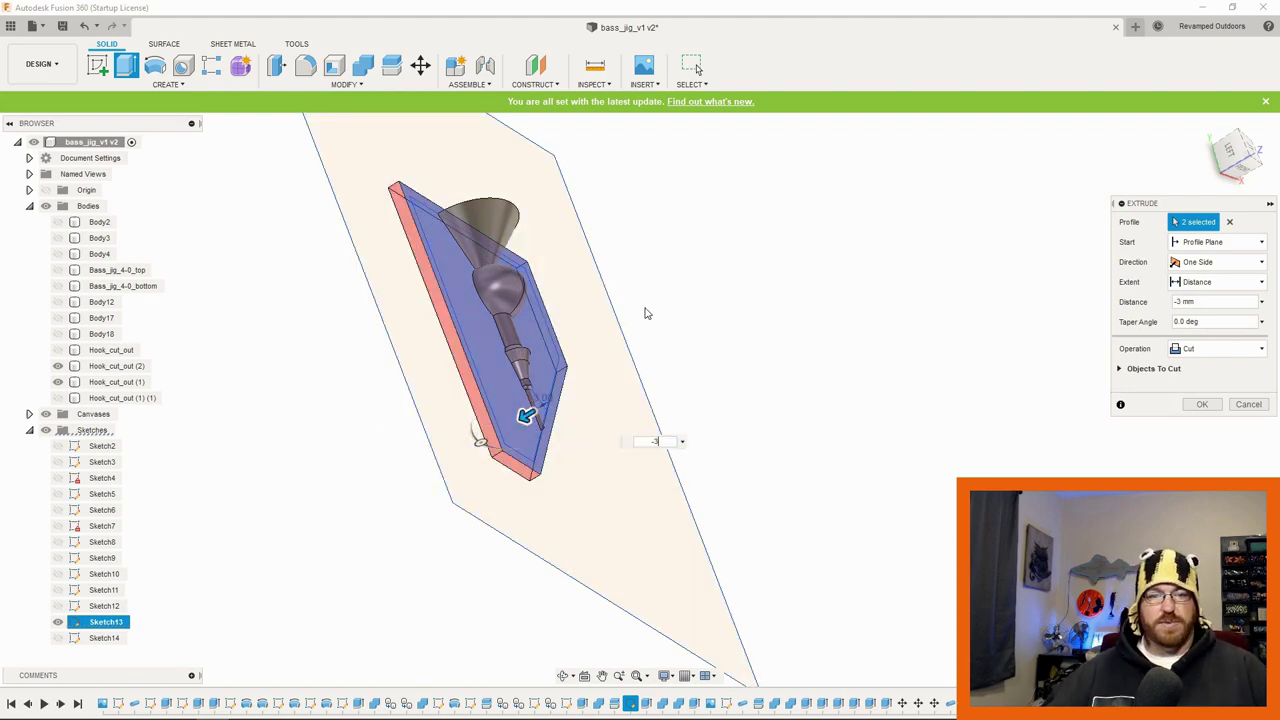
shift+middle_drag(634, 445, 842, 308)
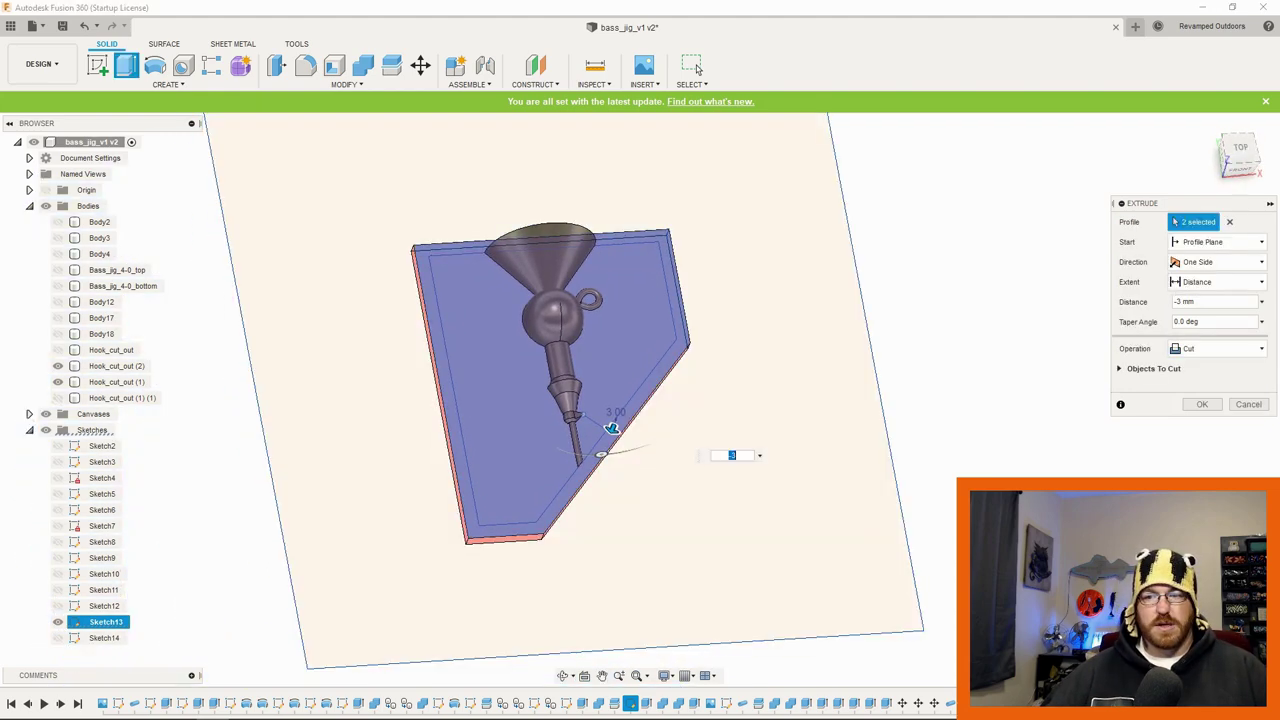
click(1263, 350)
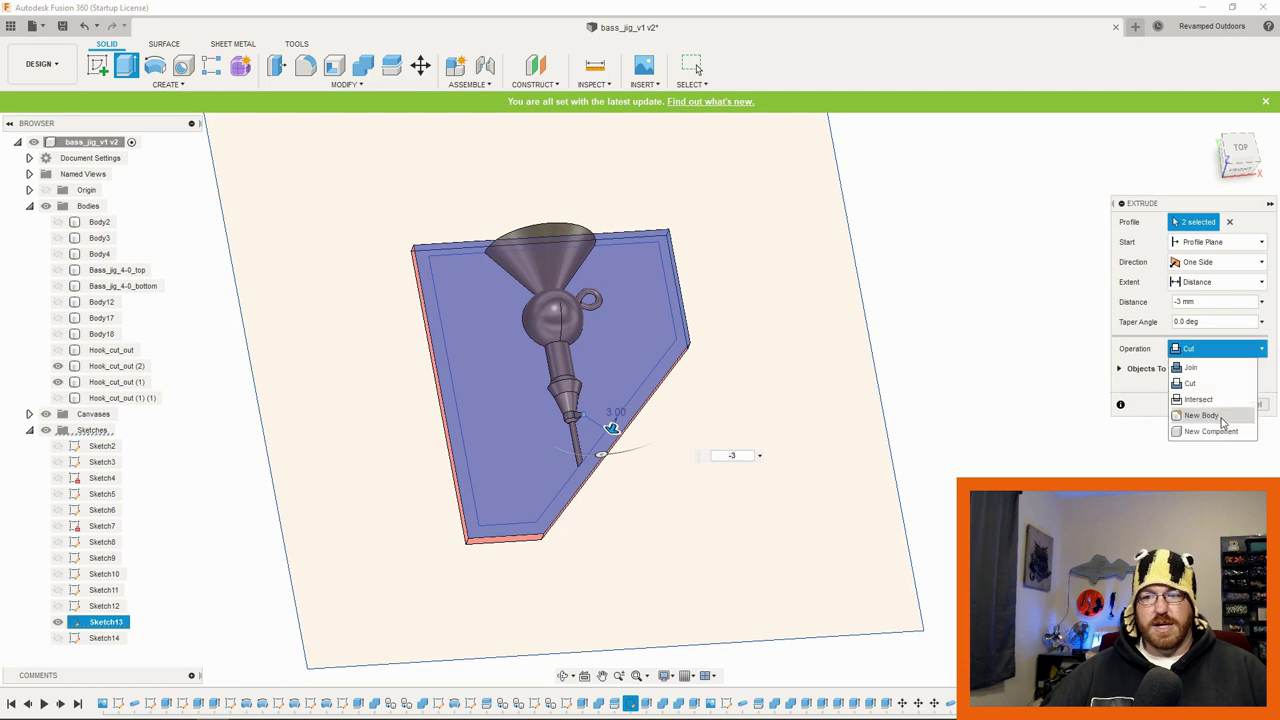
click(1190, 367)
mouse_move(700, 390)
shift+middle_down()
mouse_move(691, 362)
mouse_move(713, 379)
shift+middle_up()
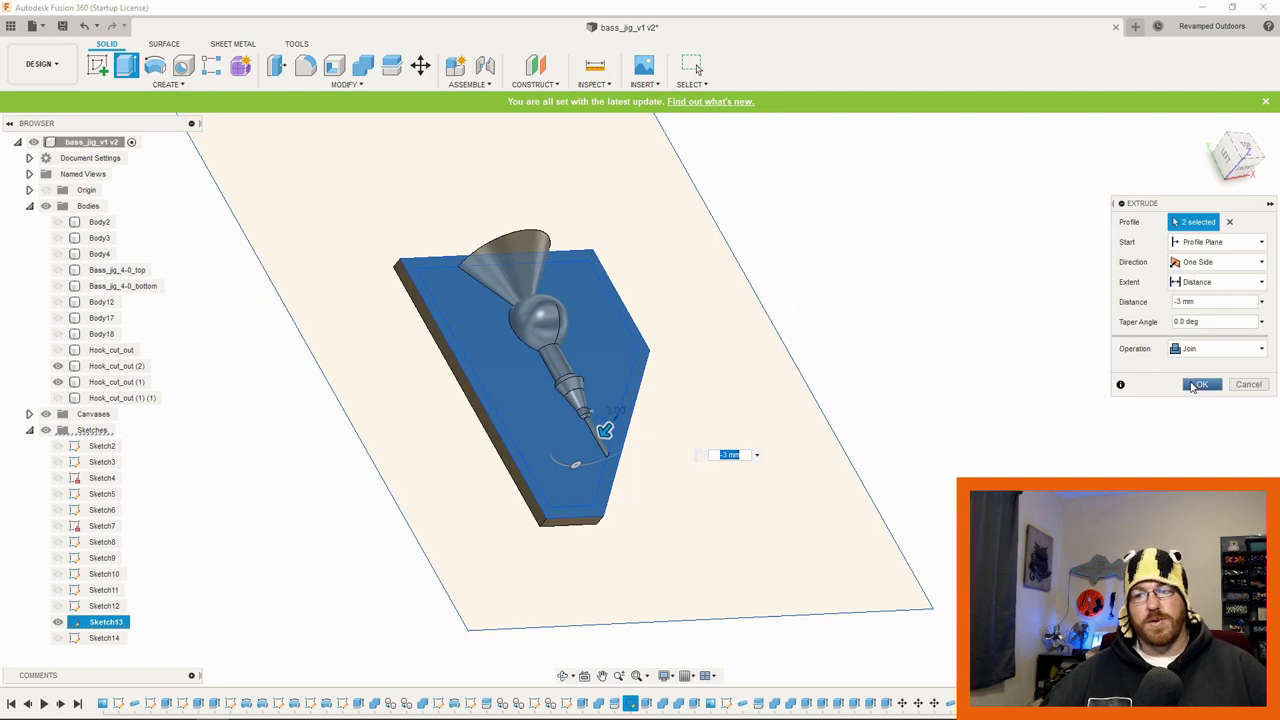
click(1198, 385)
Step: Extrude the Sketch13 outline ring upward, adjusting the wall height between 9 and 18 mm
scroll(491, 421, up, 3)
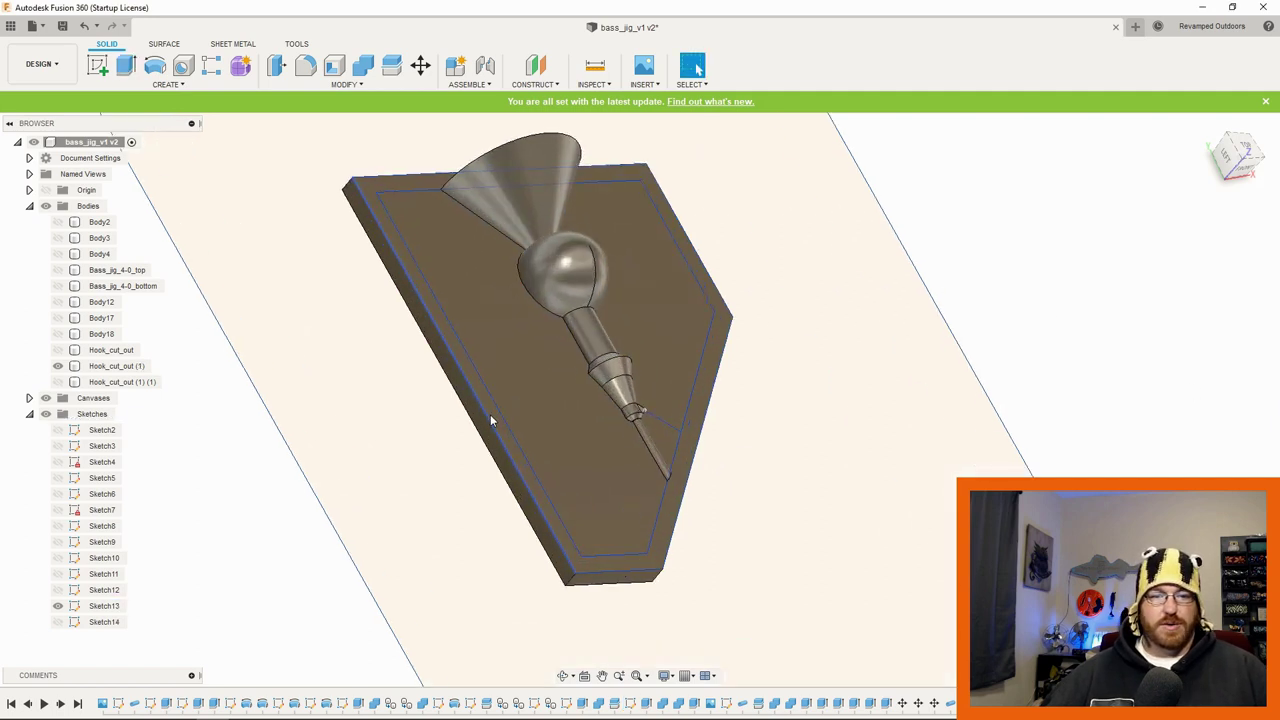
right_click(492, 423)
click(549, 416)
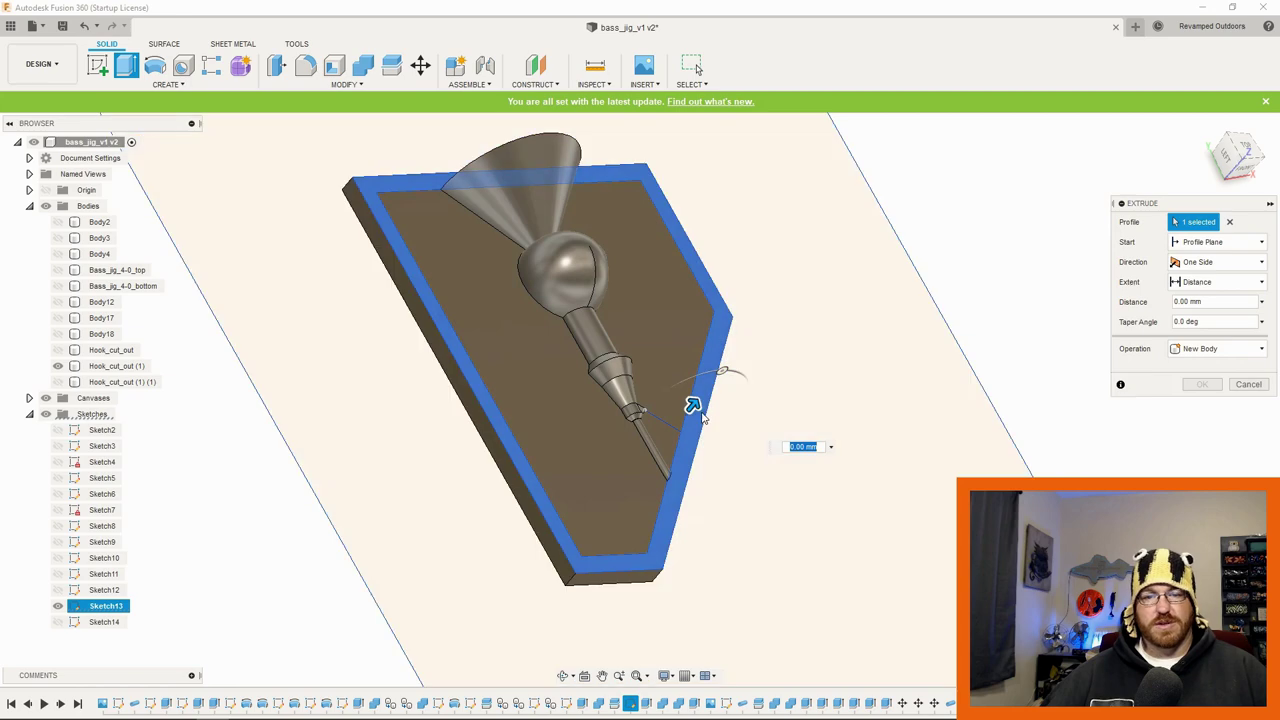
drag(694, 406, 827, 395)
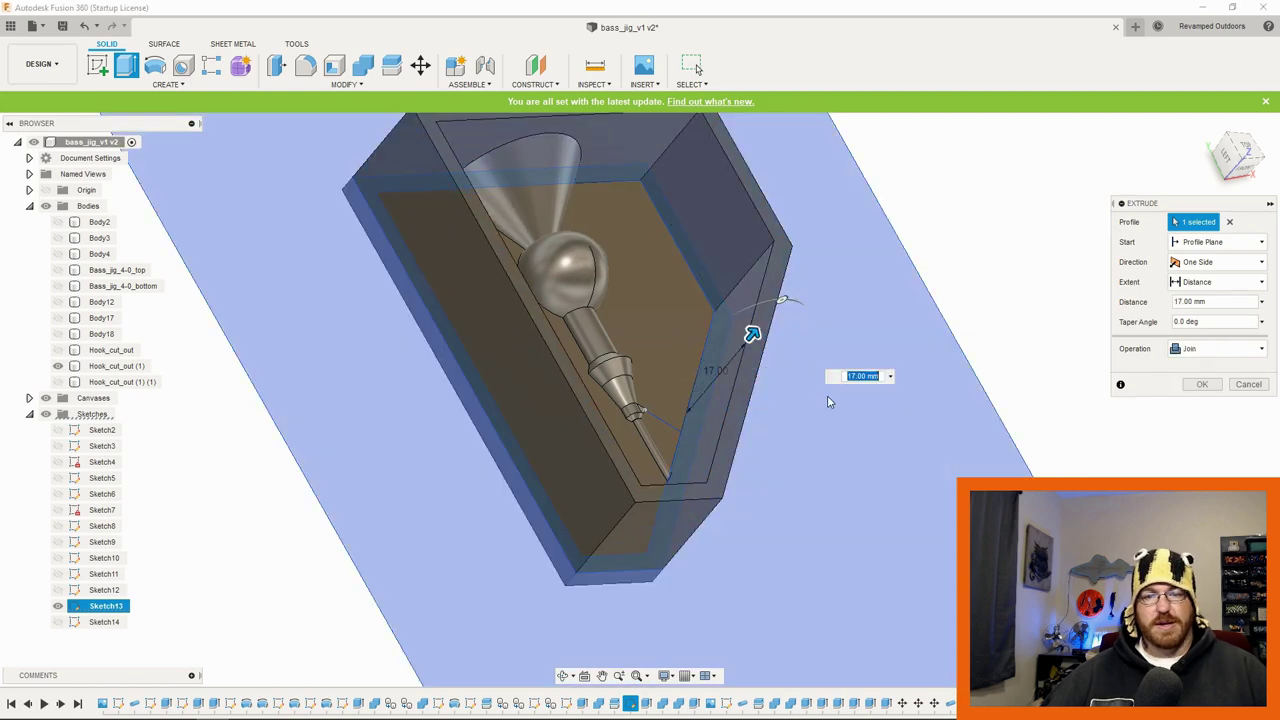
mouse_move(760, 360)
shift+middle_down()
mouse_move(652, 263)
mouse_move(760, 343)
shift+middle_up()
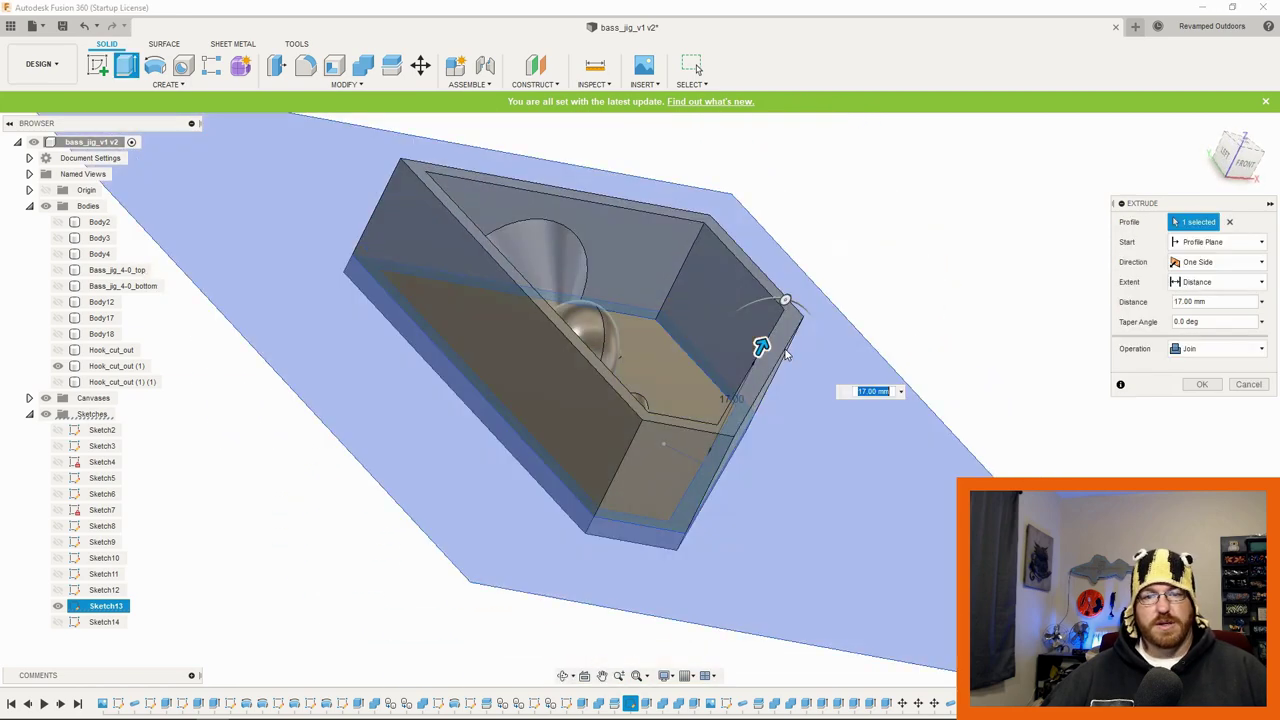
drag(760, 343, 760, 378)
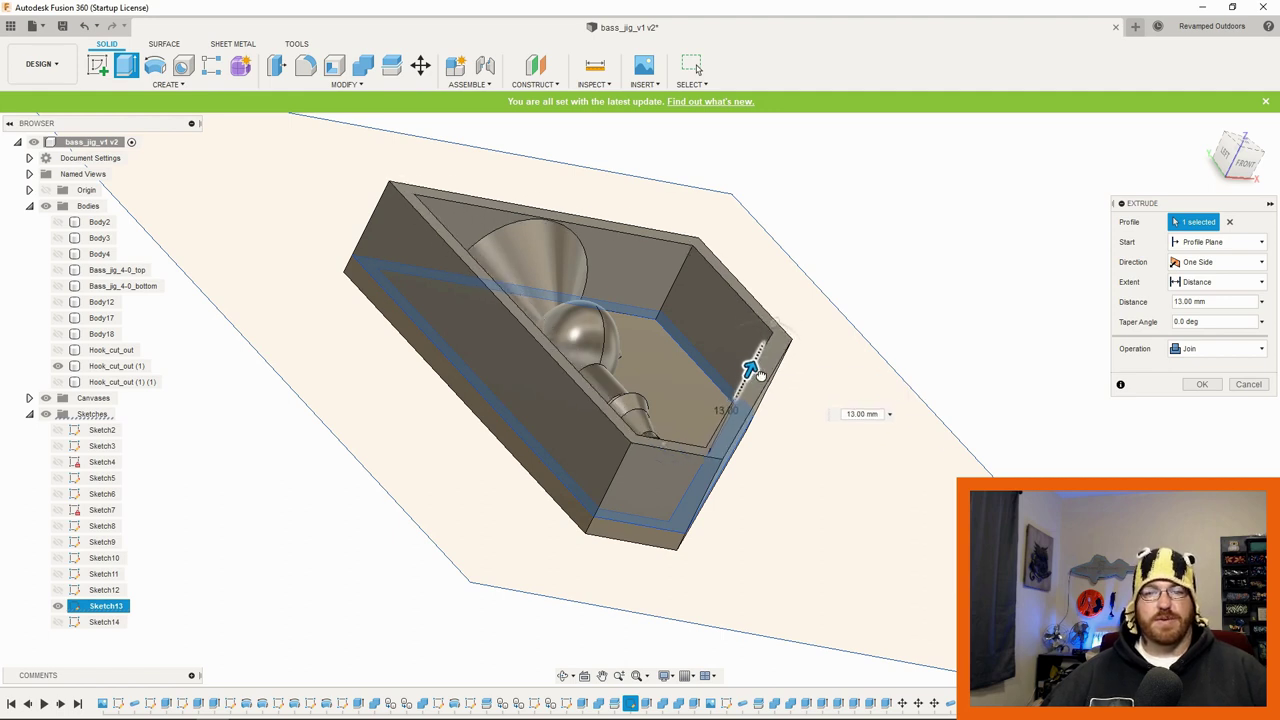
mouse_move(760, 375)
mouse_down()
mouse_move(778, 345)
mouse_move(760, 377)
mouse_up()
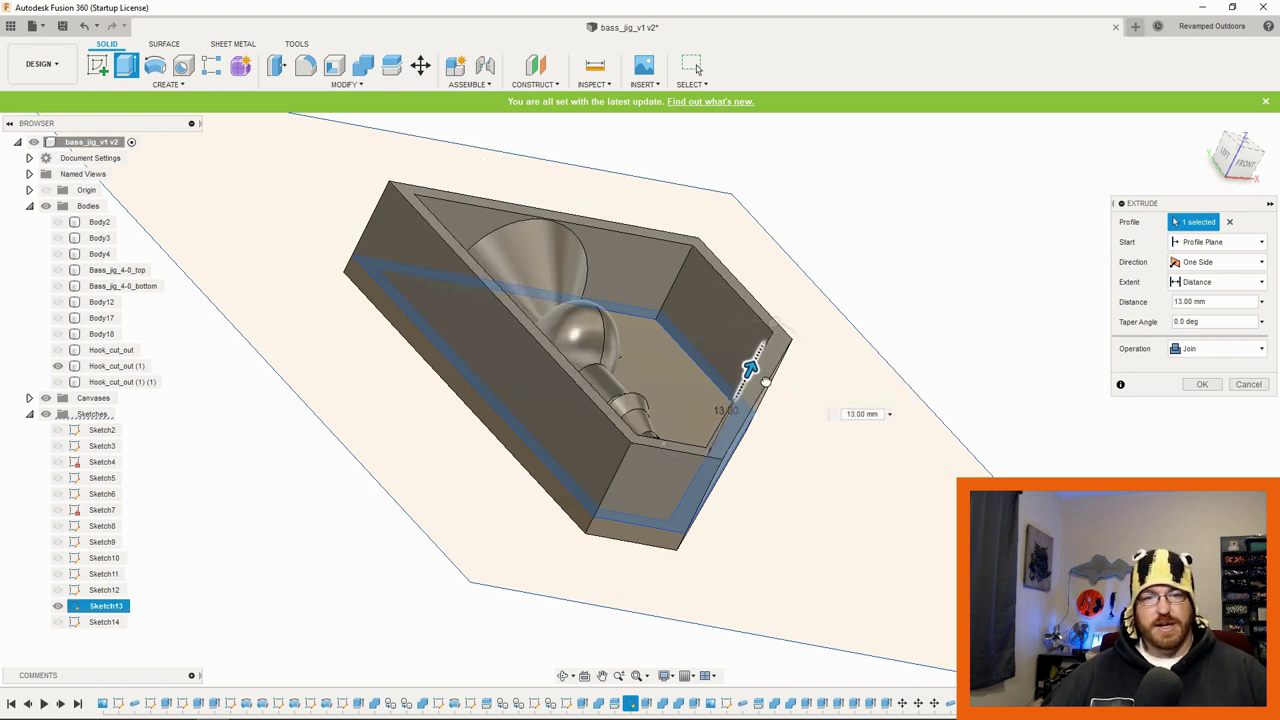
drag(760, 377, 760, 372)
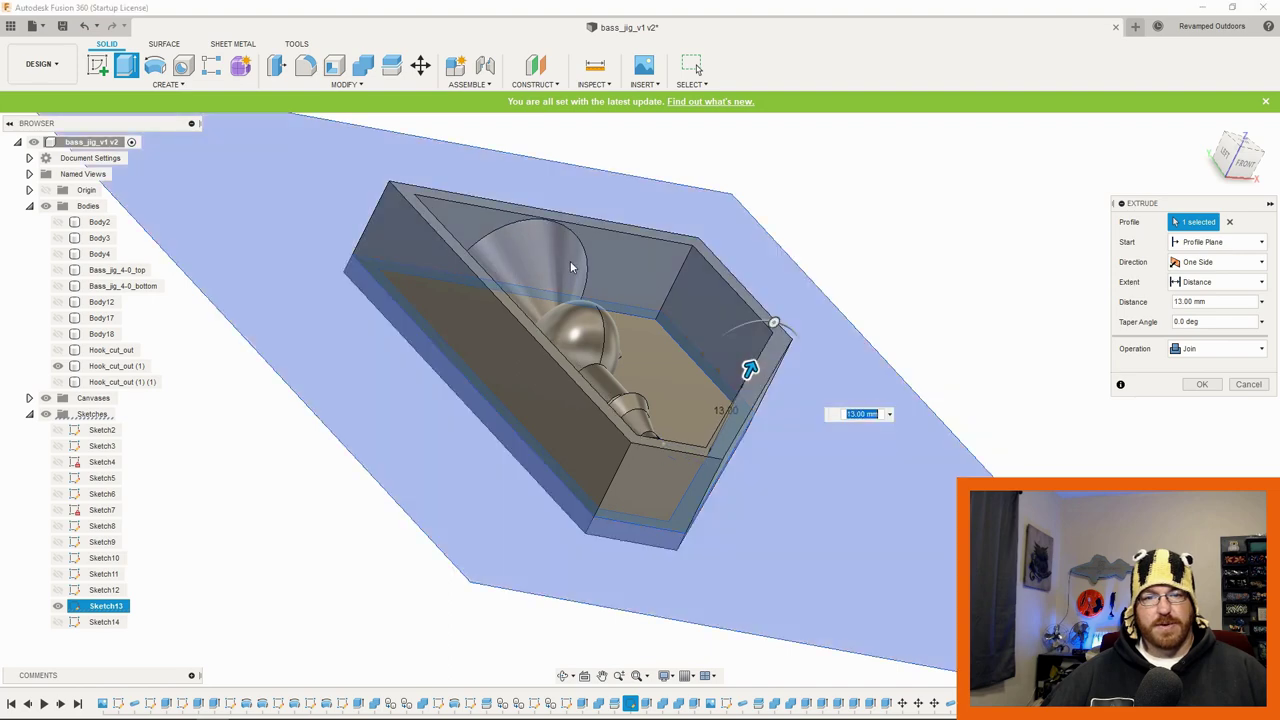
drag(748, 372, 766, 334)
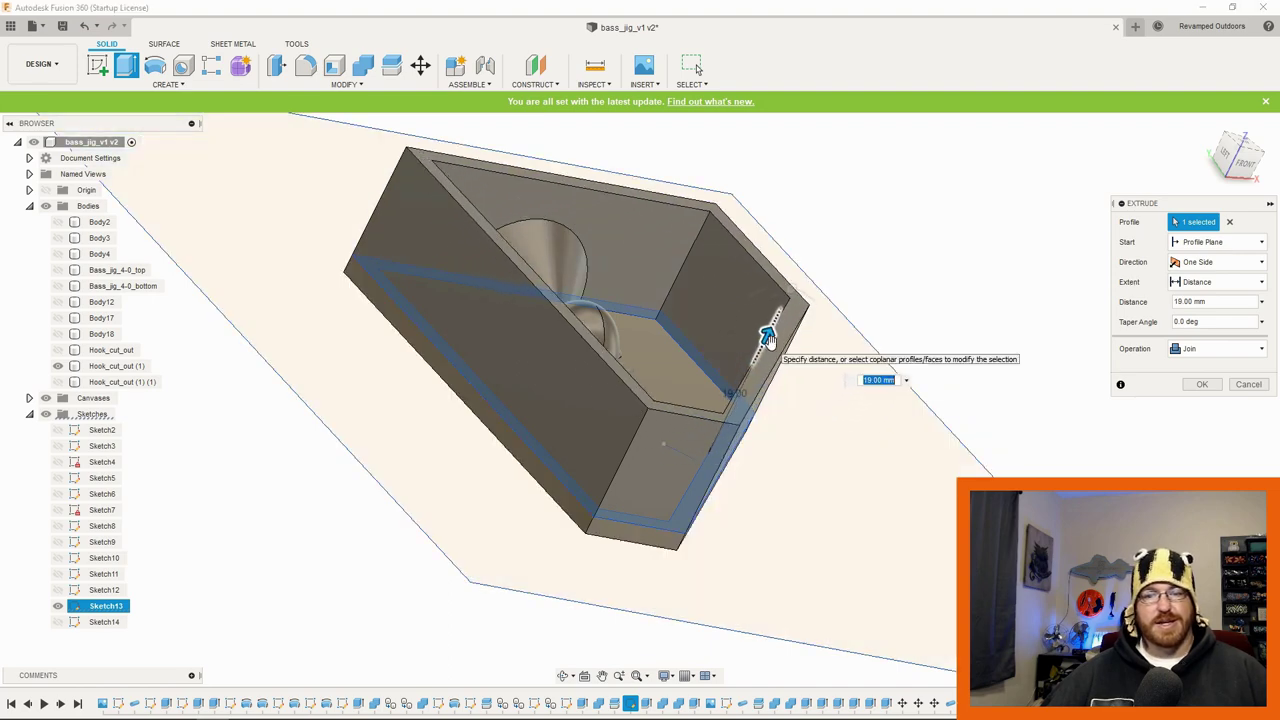
Step: Finalise the joined walls at 19 mm and orbit to check the box's pocket depth
scroll(632, 336, down, 1)
mouse_move(632, 336)
shift+middle_down()
mouse_move(628, 312)
mouse_move(634, 324)
shift+middle_up()
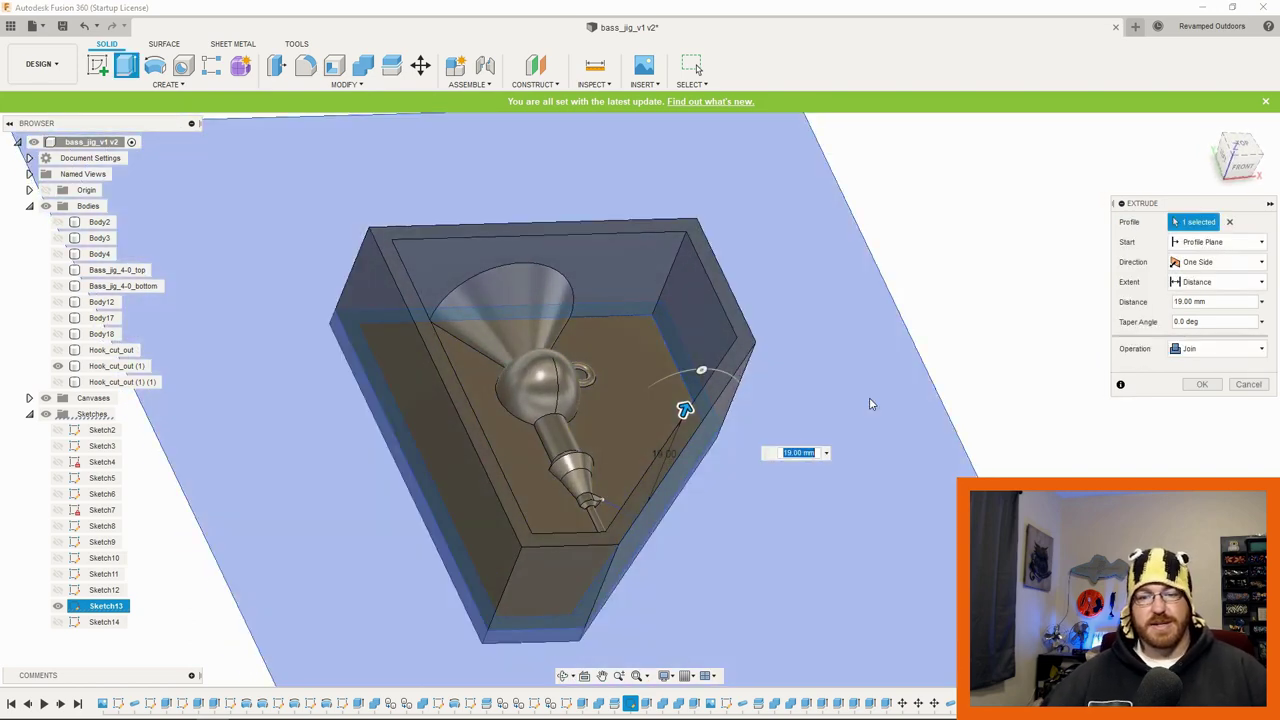
middle_drag(869, 397, 898, 344)
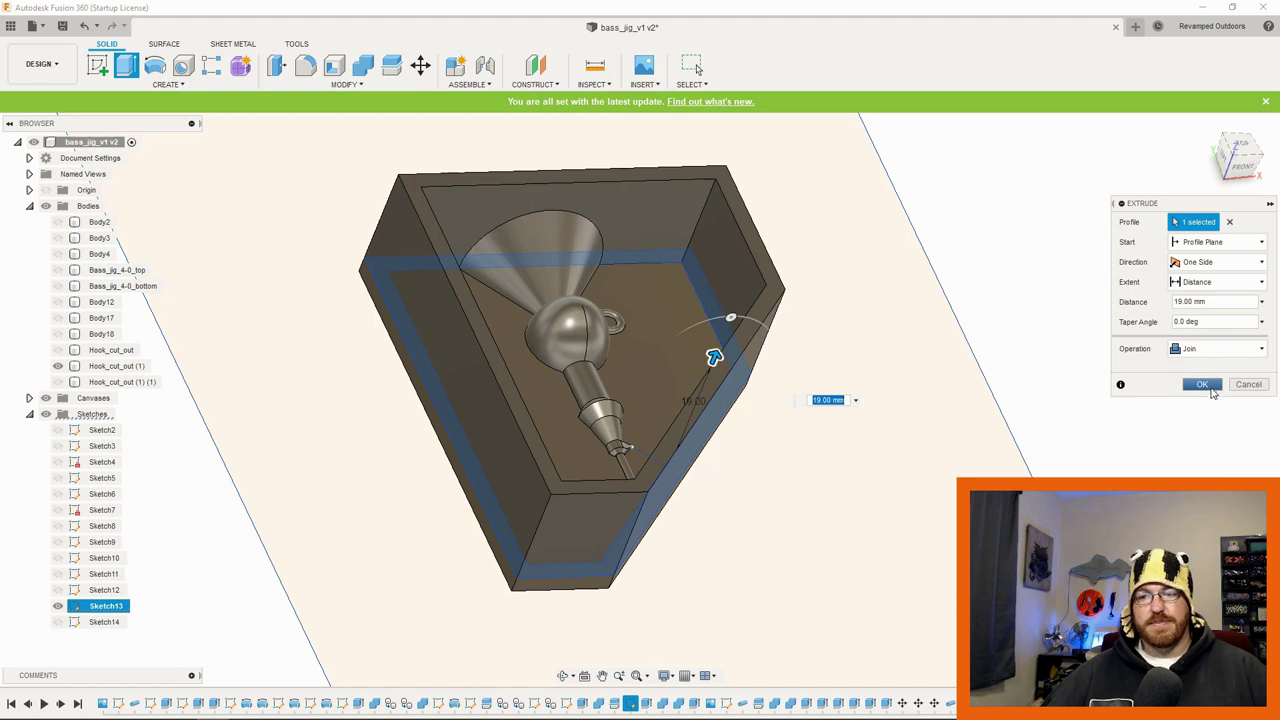
click(1203, 385)
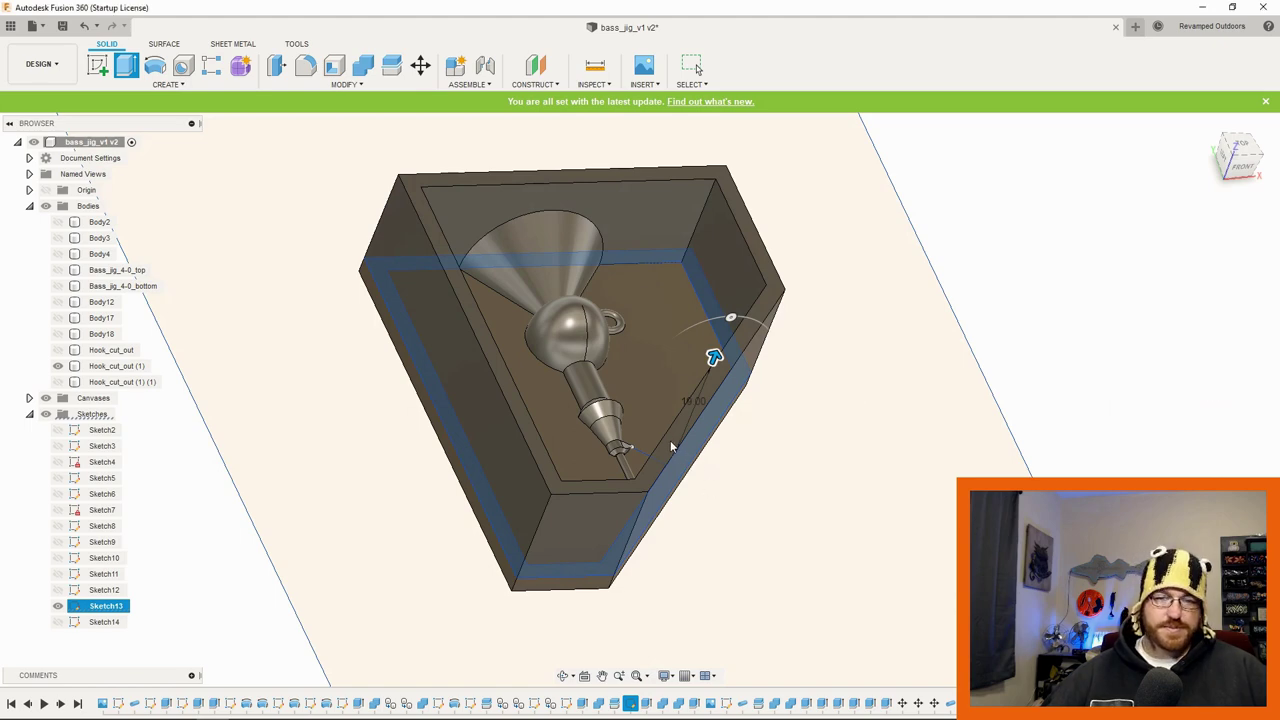
shift+middle_drag(672, 447, 749, 474)
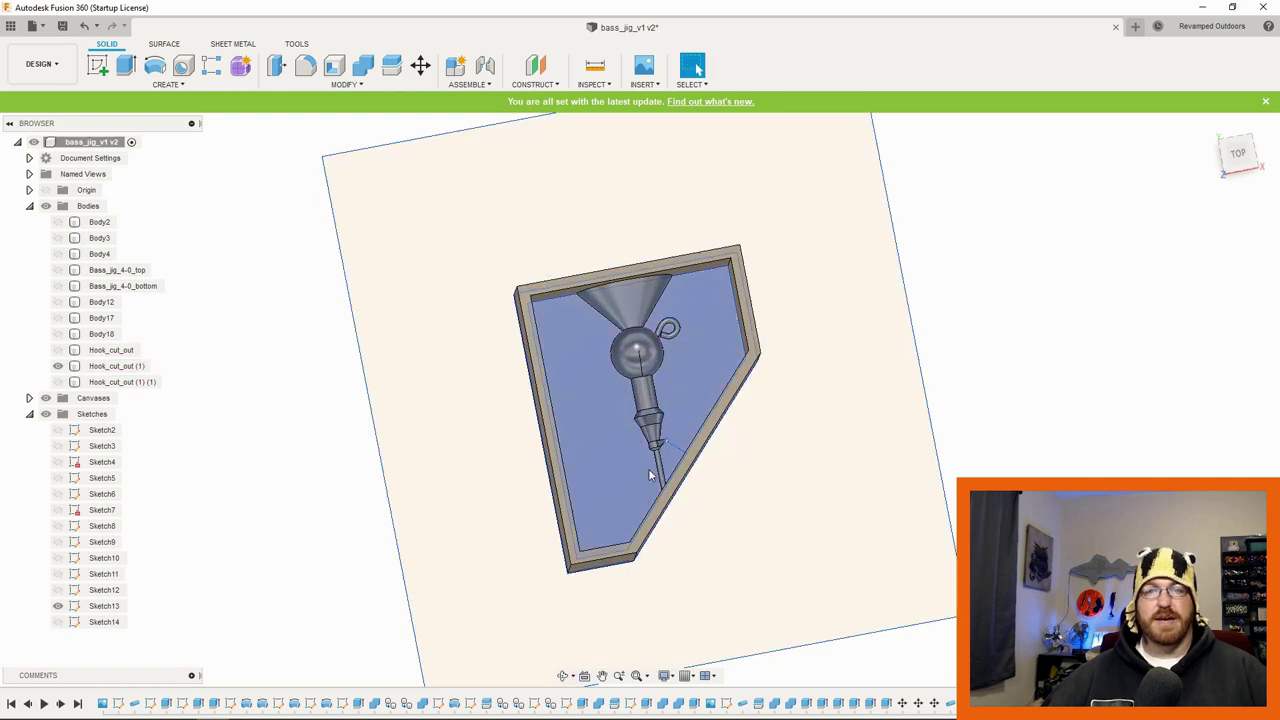
shift+middle_drag(648, 474, 70, 430)
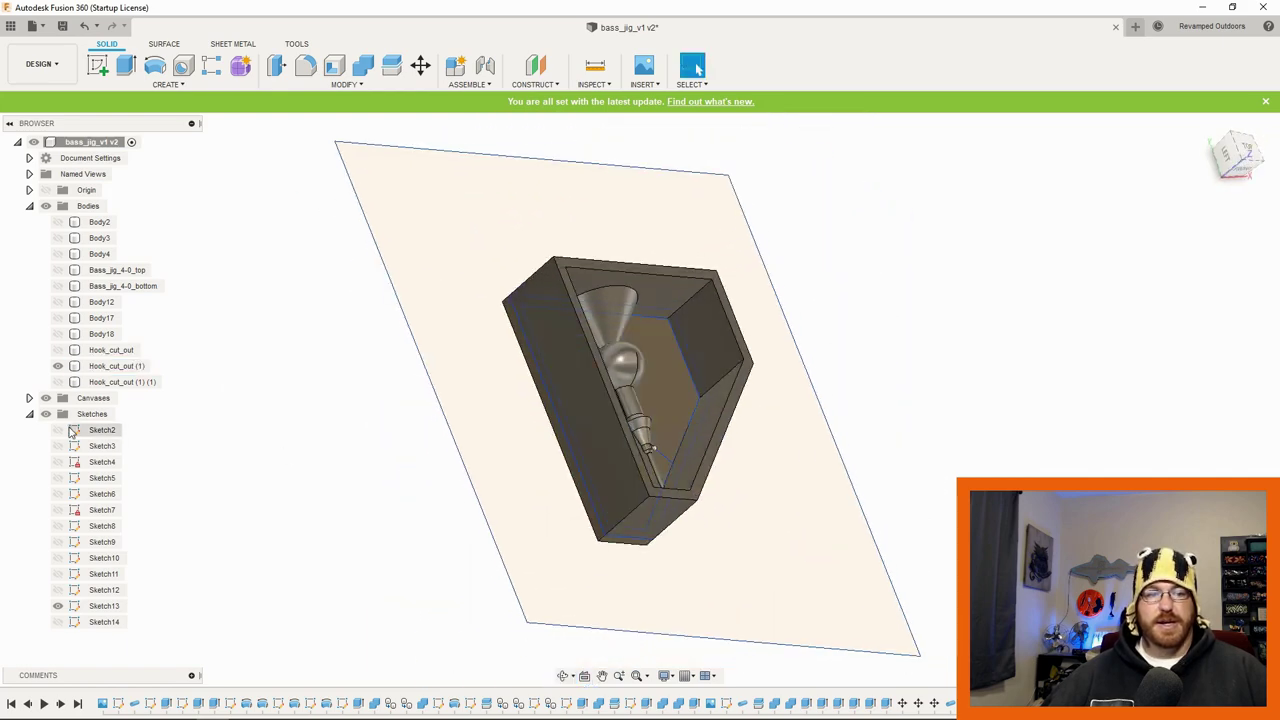
Step: Show the Hook_cut_out (1) (1) body and trim its hook with a symmetric 50 mm cut
click(57, 366)
click(57, 350)
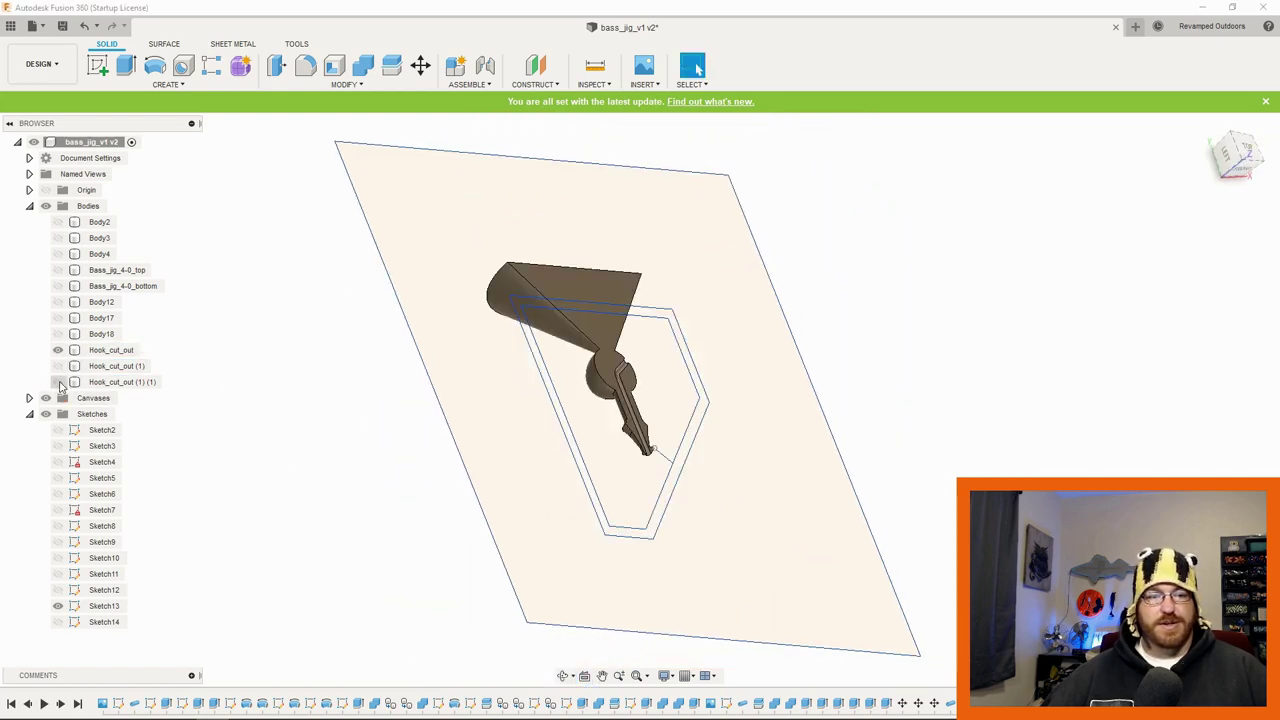
click(57, 382)
shift+middle_drag(597, 443, 746, 431)
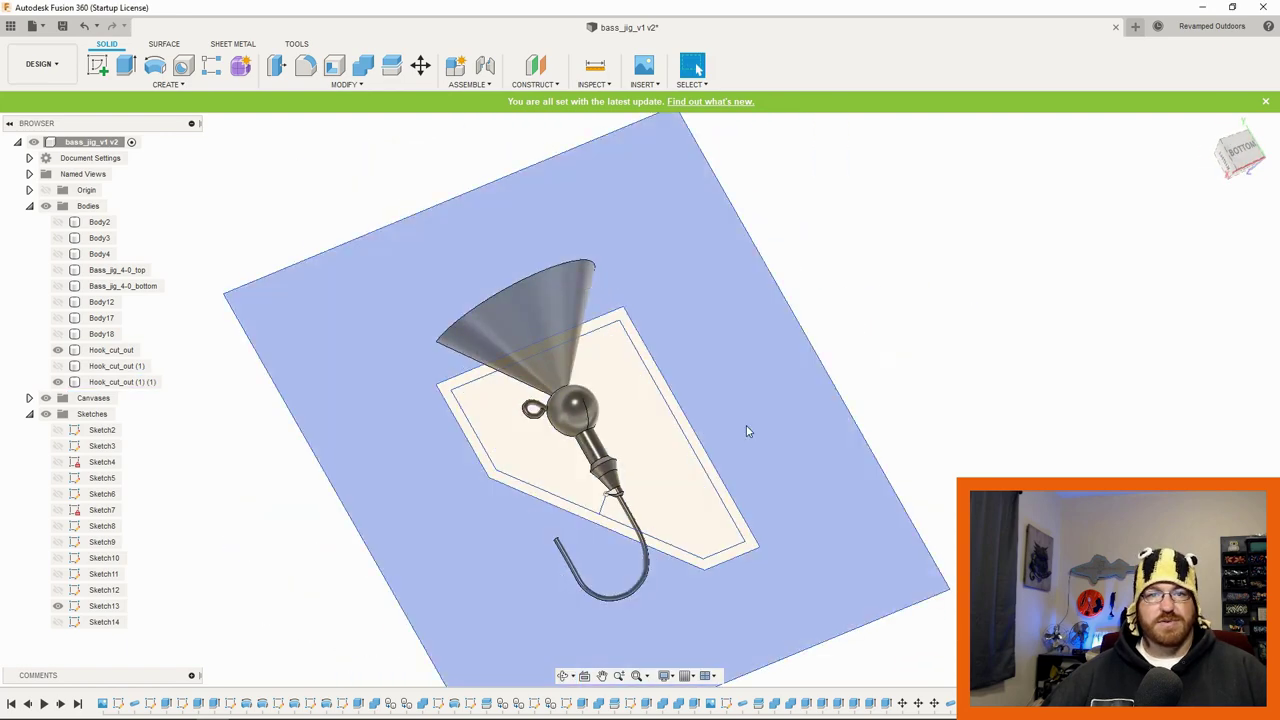
click(626, 271)
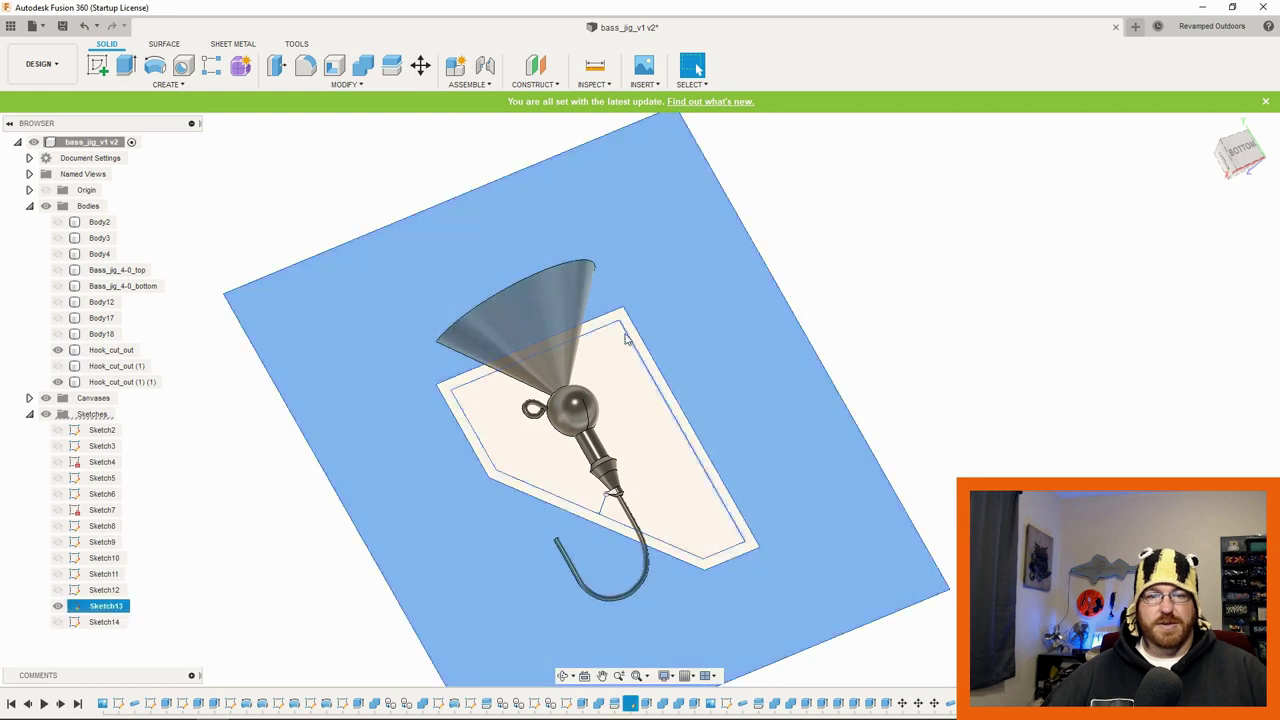
right_click(672, 326)
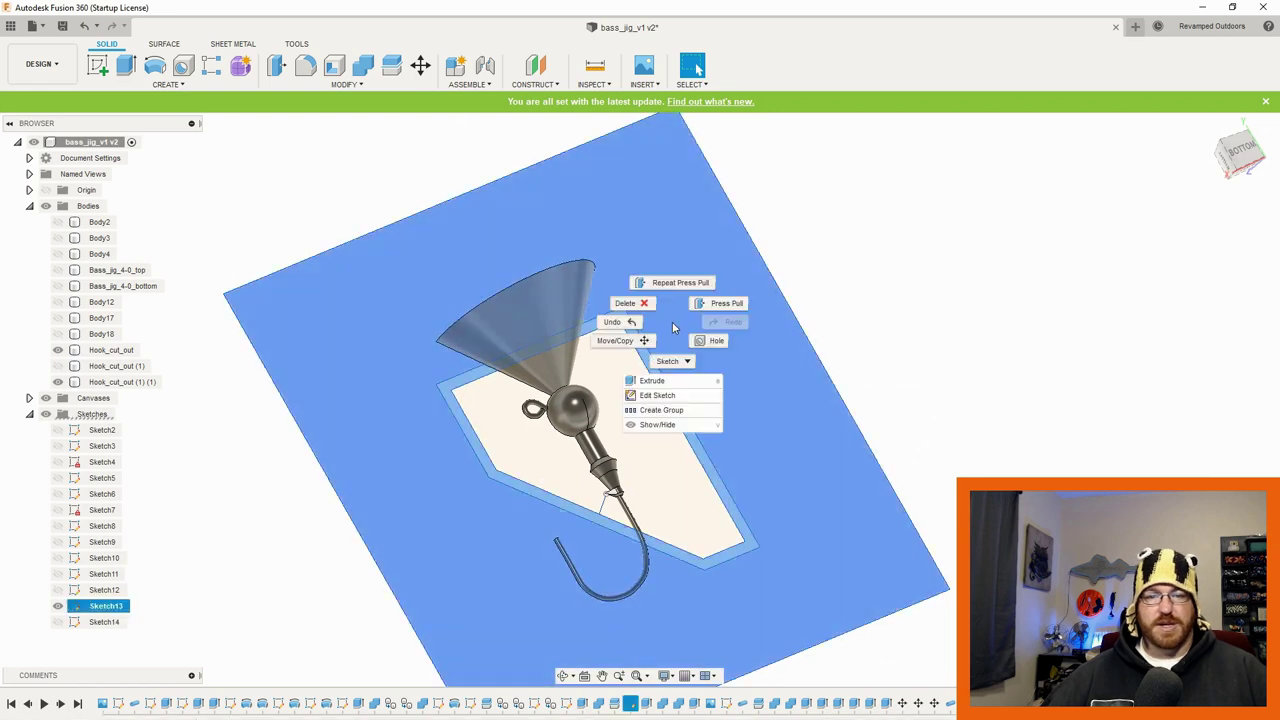
click(711, 306)
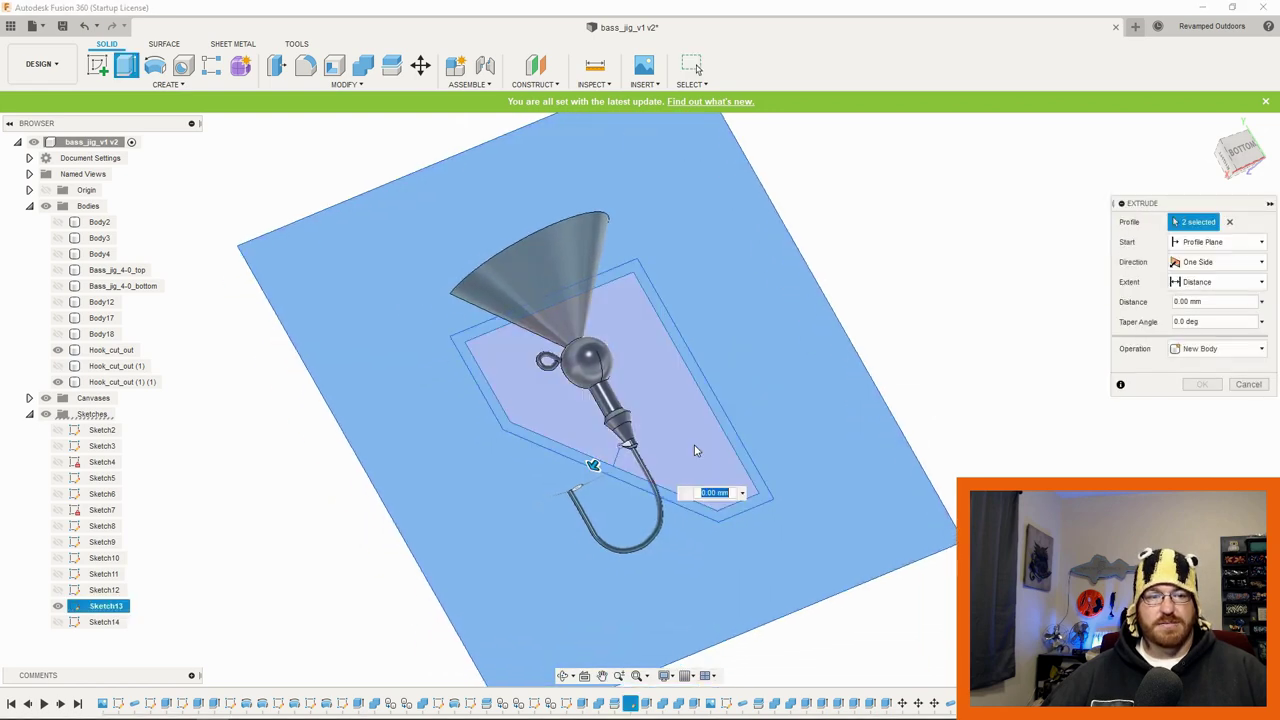
click(1215, 263)
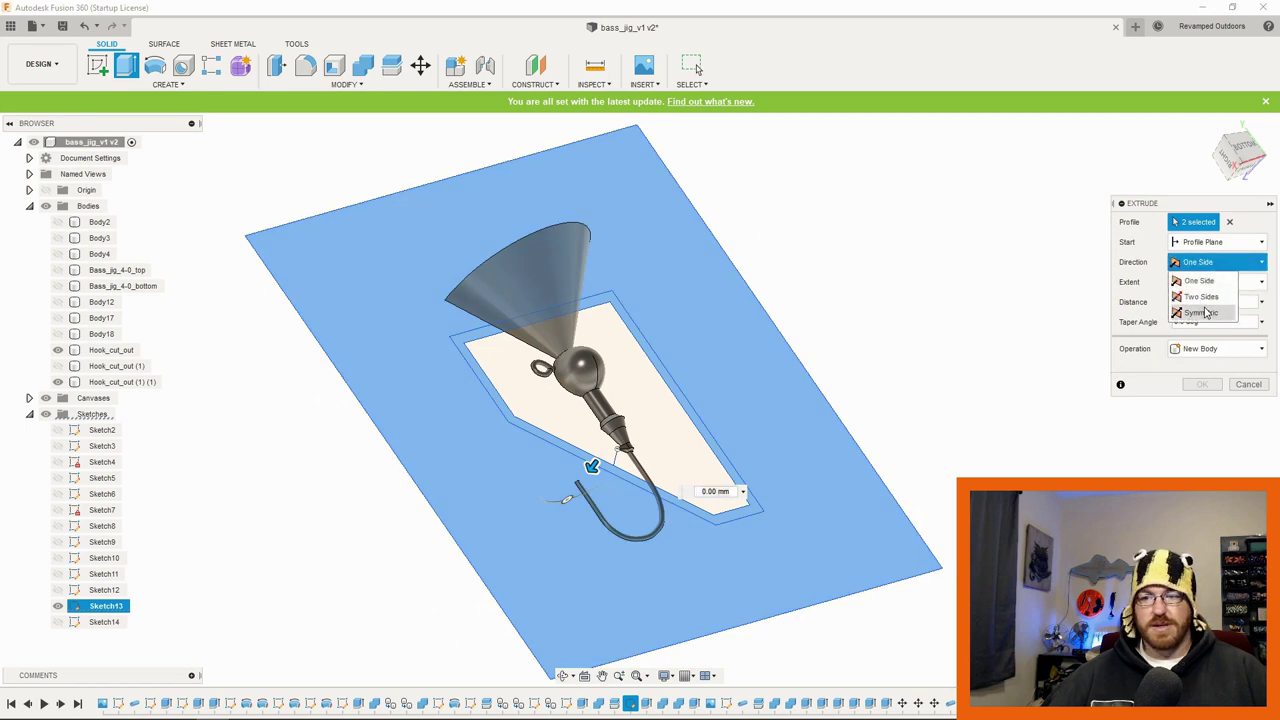
click(1201, 312)
drag(591, 467, 562, 528)
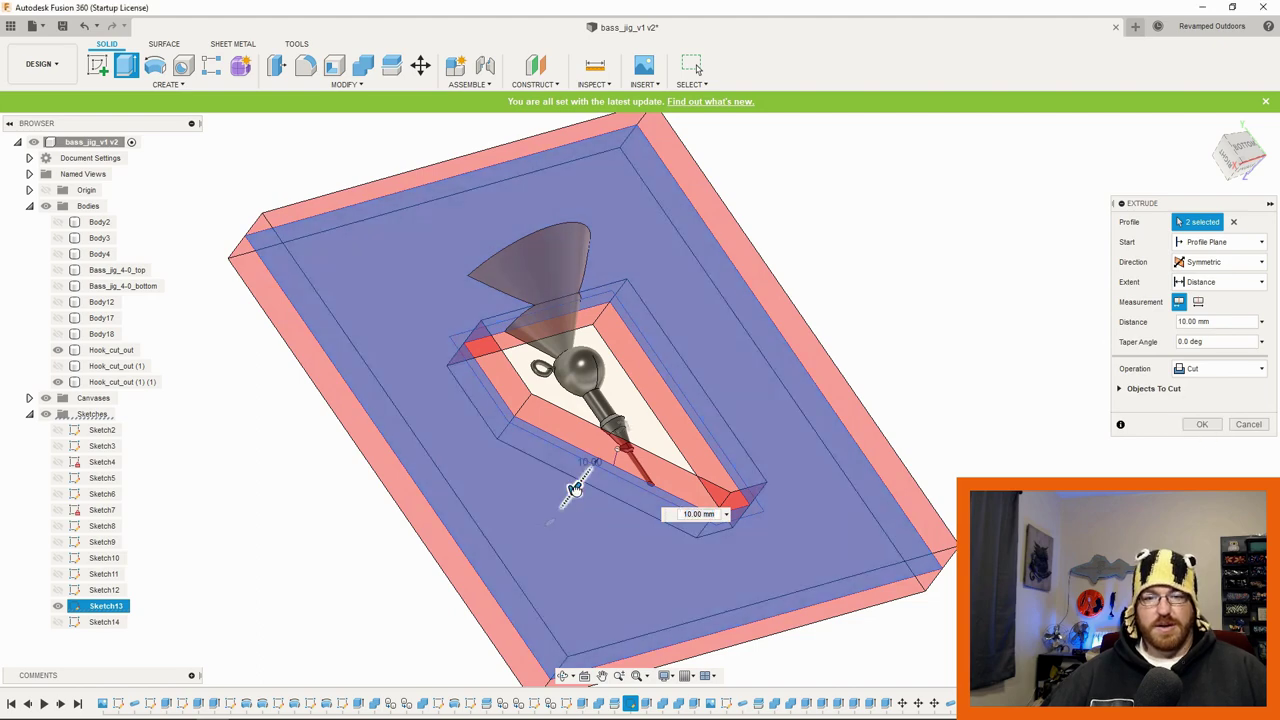
drag(575, 488, 507, 580)
click(1203, 425)
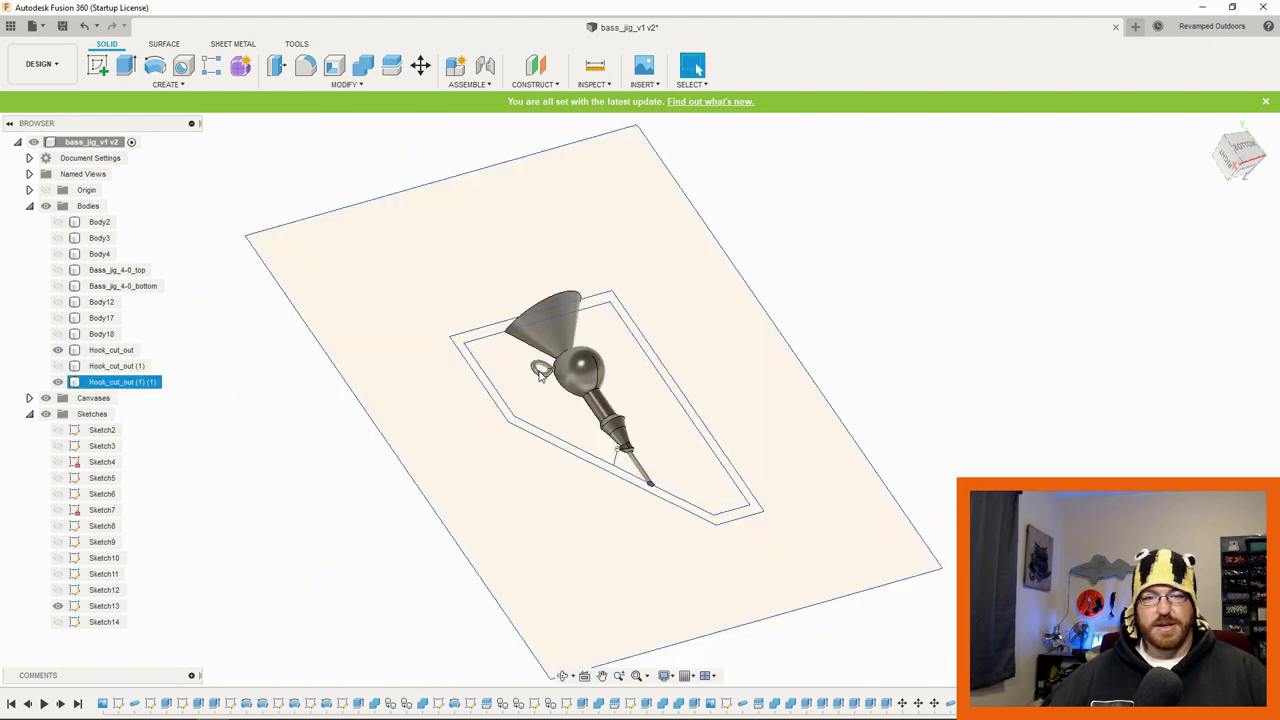
Step: Extrude the slot and outer outline profiles 3 mm with the operation set to Join
click(481, 341)
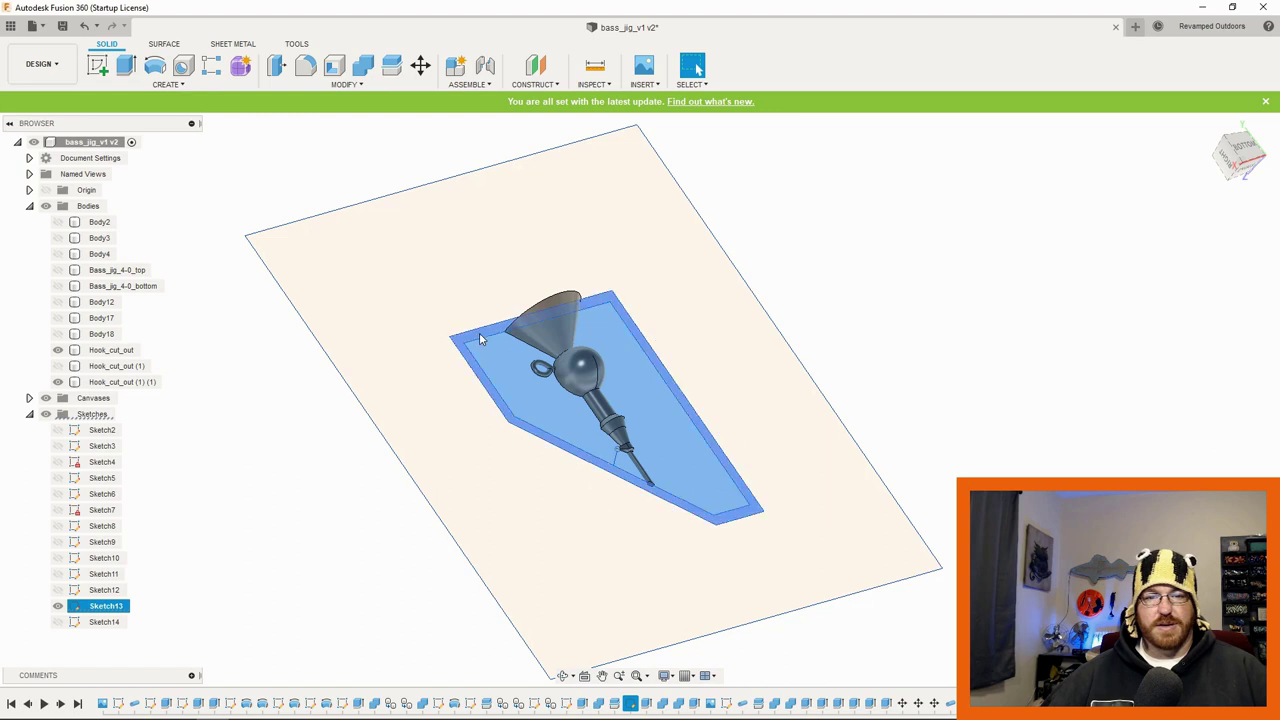
right_click(483, 340)
click(486, 366)
click(577, 463)
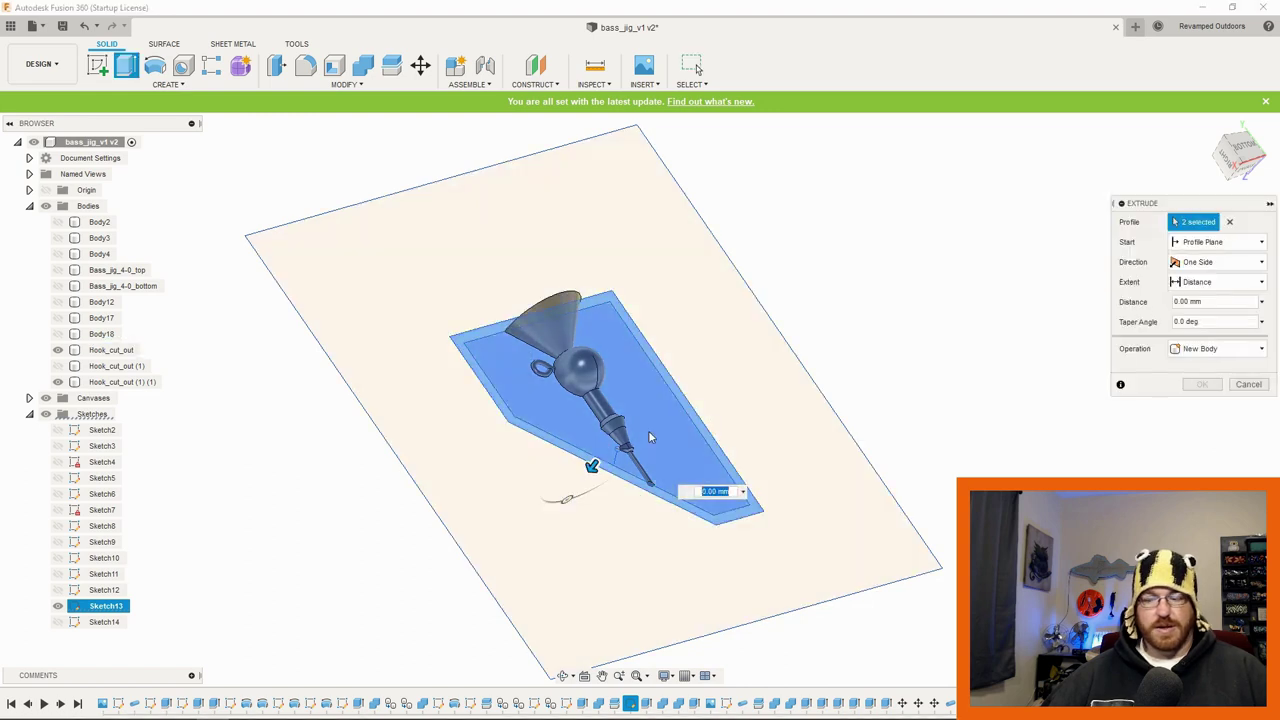
text(3)
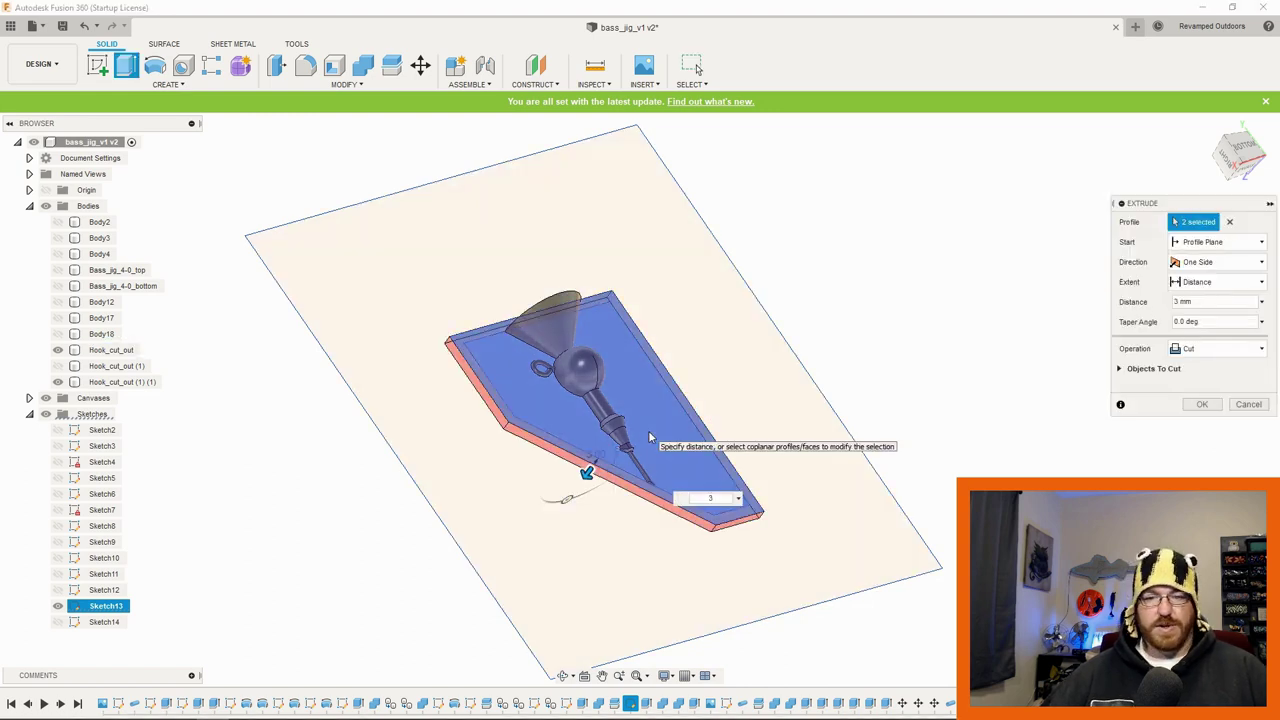
click(1215, 348)
click(1205, 366)
Step: Confirm the 3 mm plate, extrude the outline ring -19 mm as walls, and show Hook_cut_out (1)
click(1203, 385)
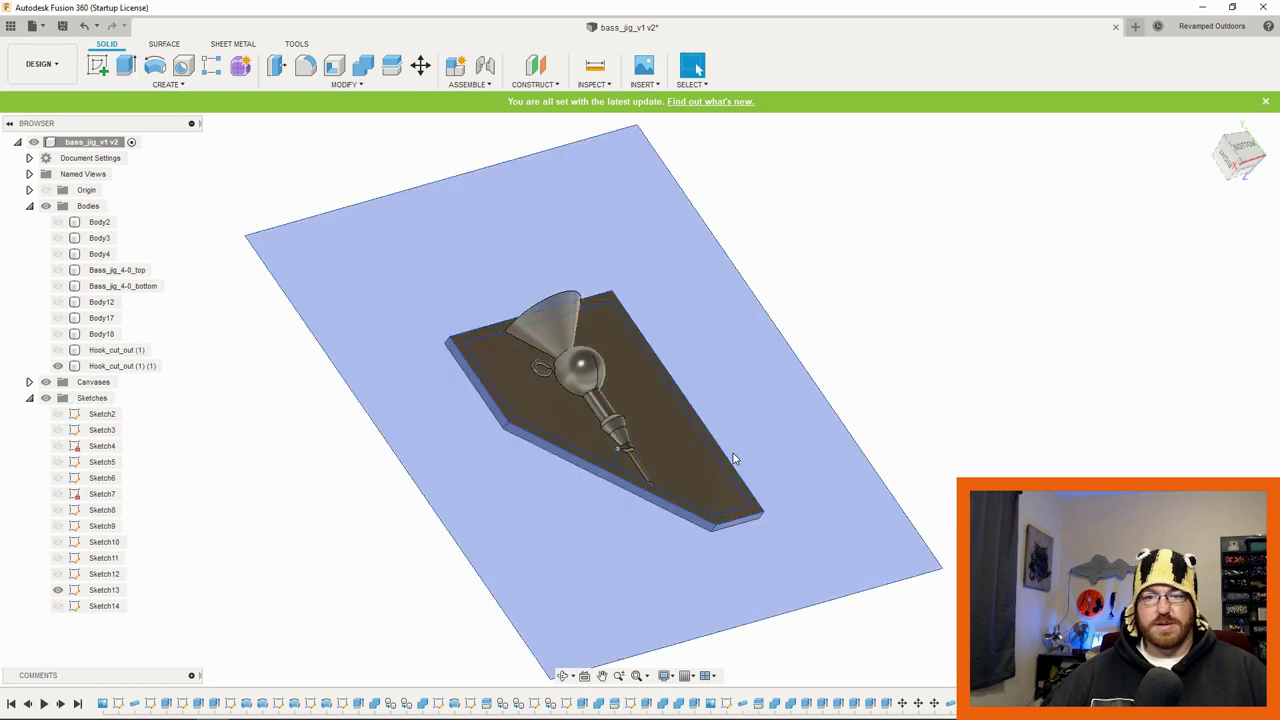
right_click(684, 404)
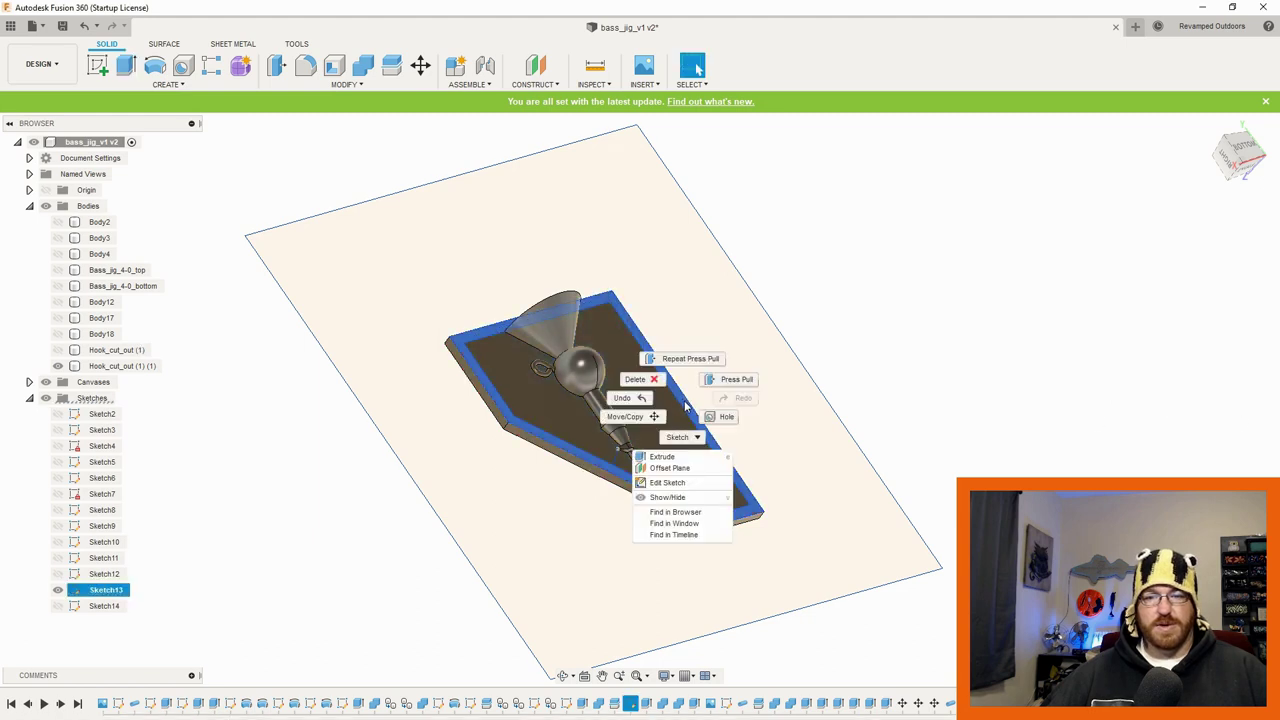
click(708, 405)
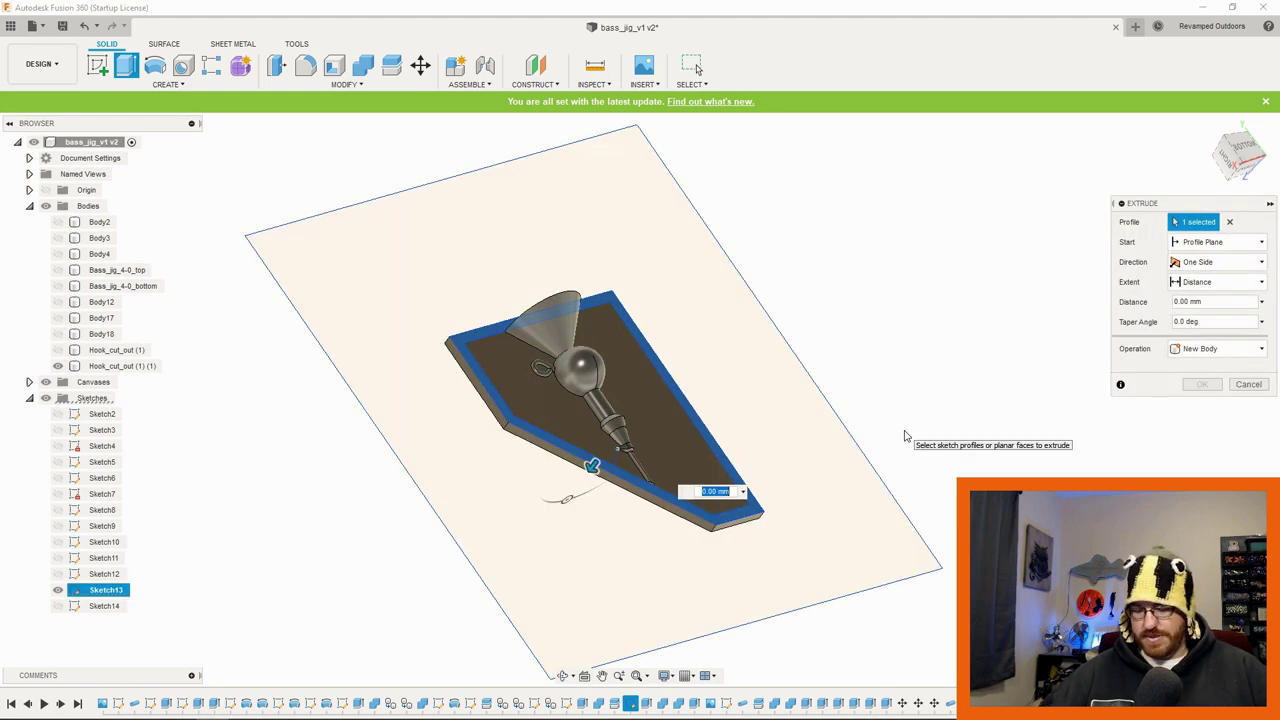
text(-19)
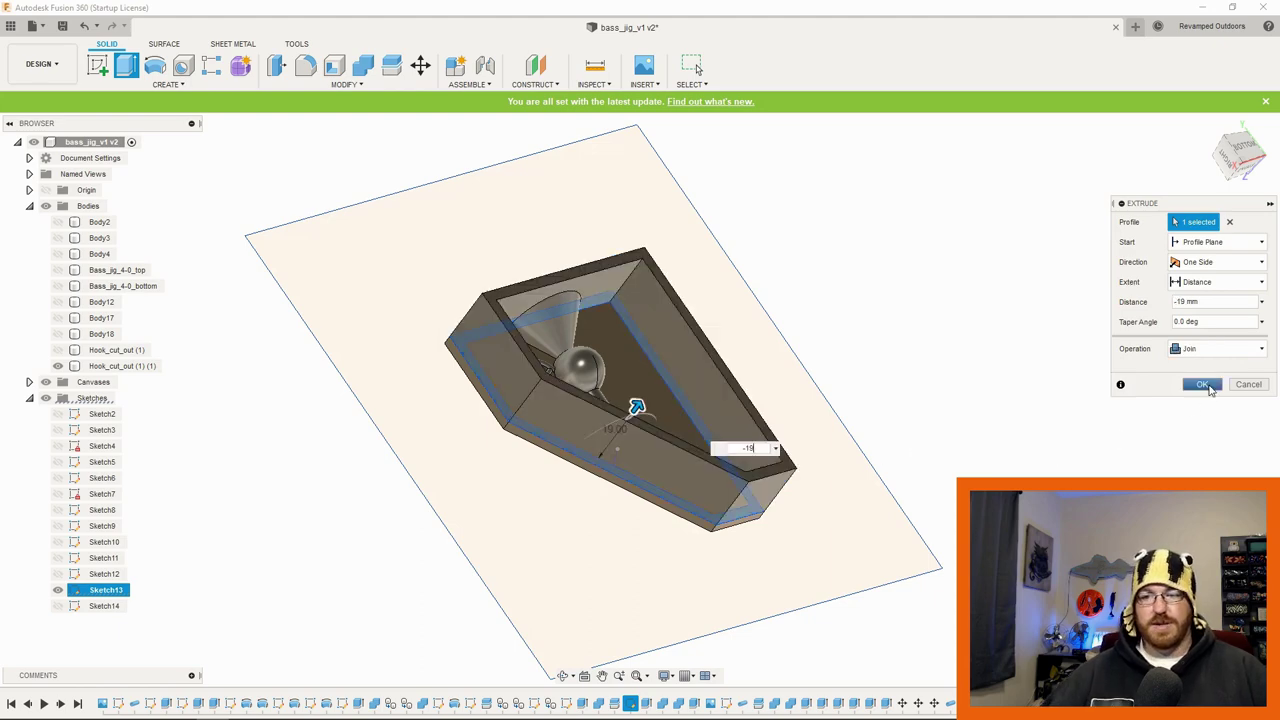
click(1203, 385)
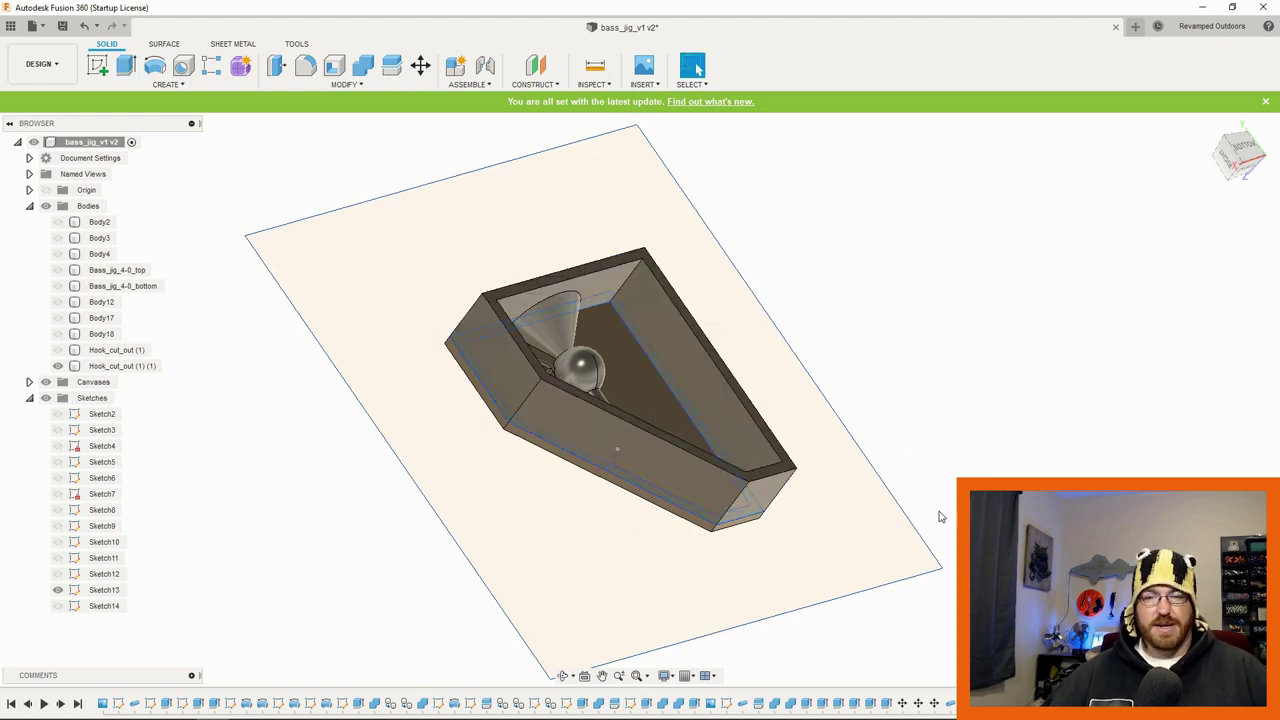
shift+middle_drag(940, 516, 686, 469)
click(58, 350)
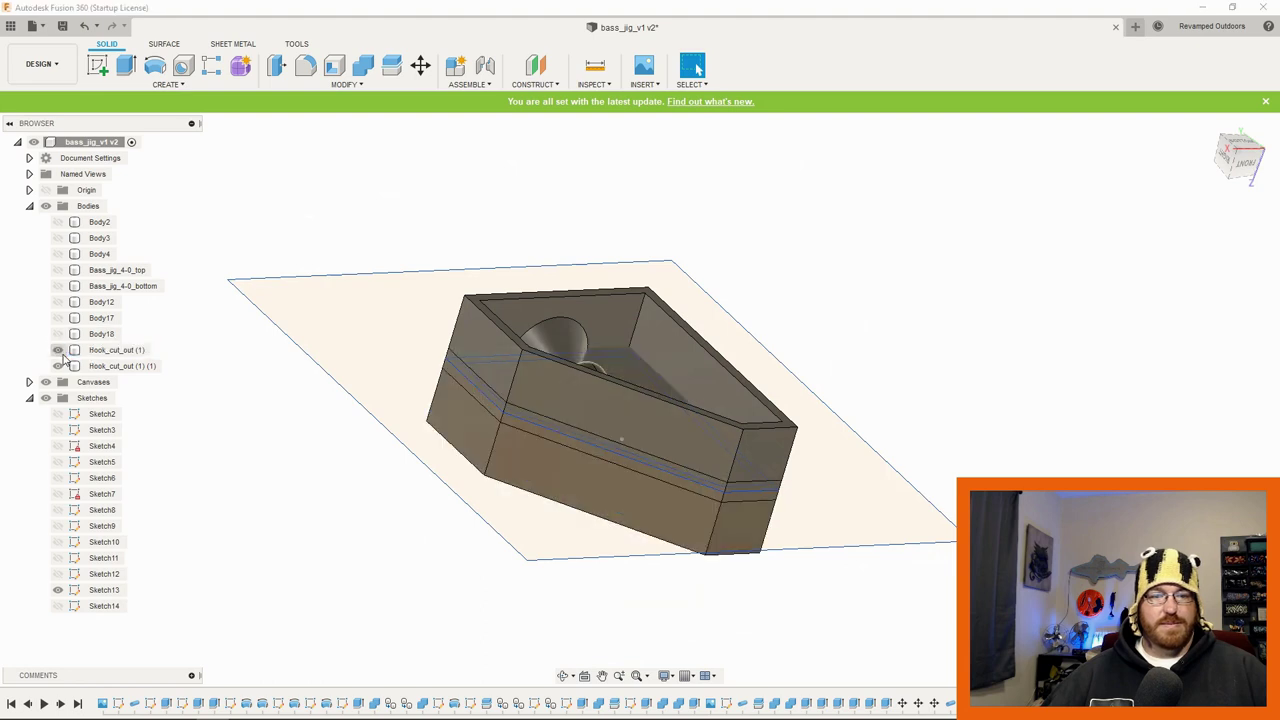
Step: Move the Hook_cut_out (1) half point-to-point so its corner snaps onto the other half's corner
click(95, 348)
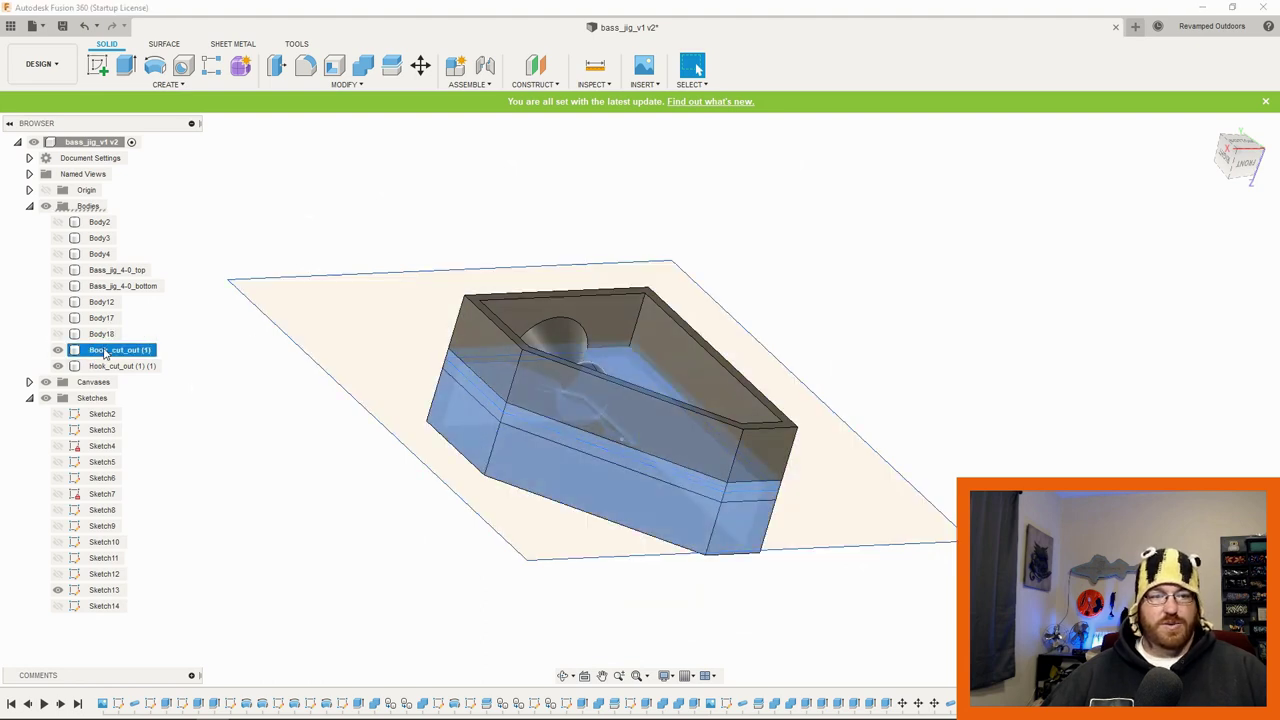
right_click(143, 350)
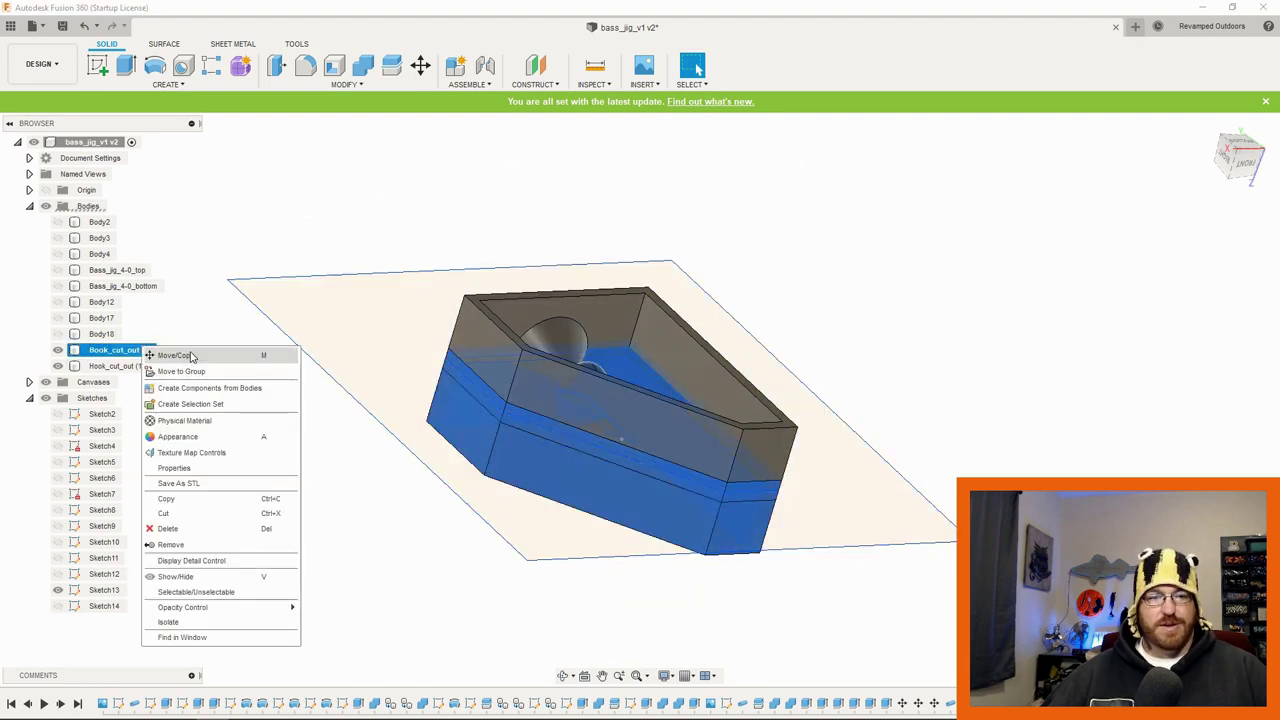
click(240, 355)
middle_drag(437, 448, 533, 366)
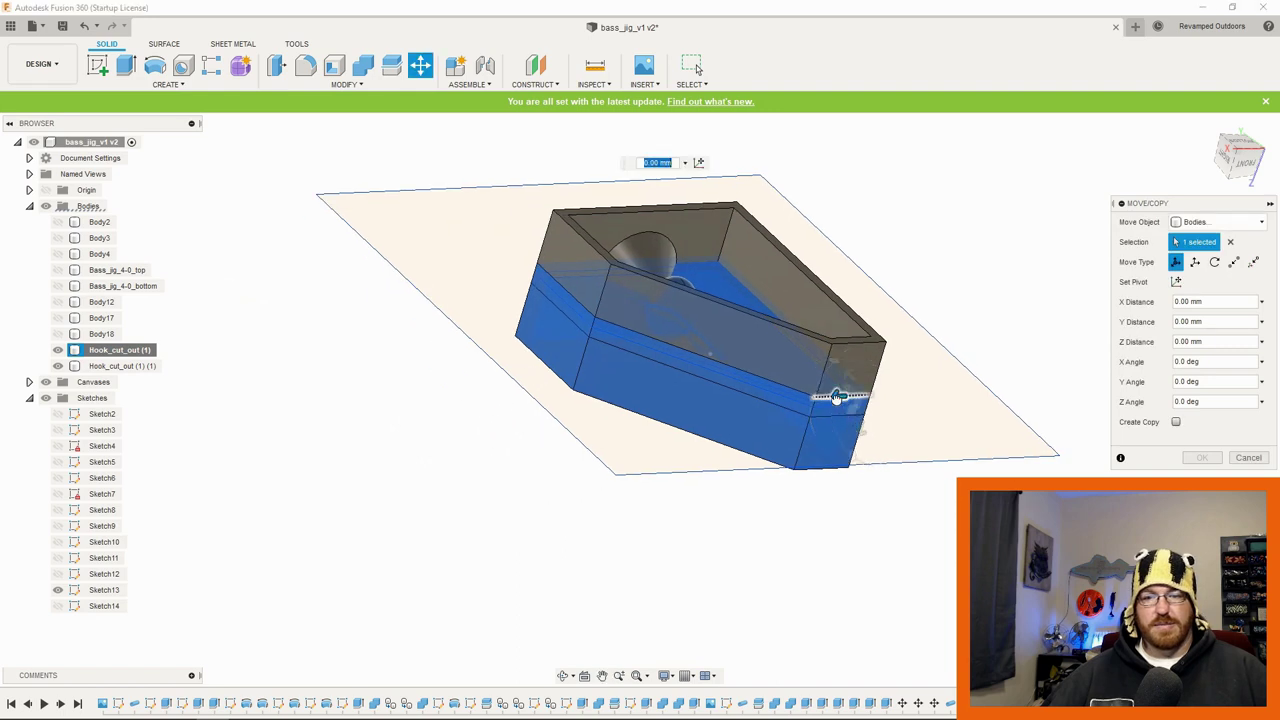
drag(846, 406, 626, 408)
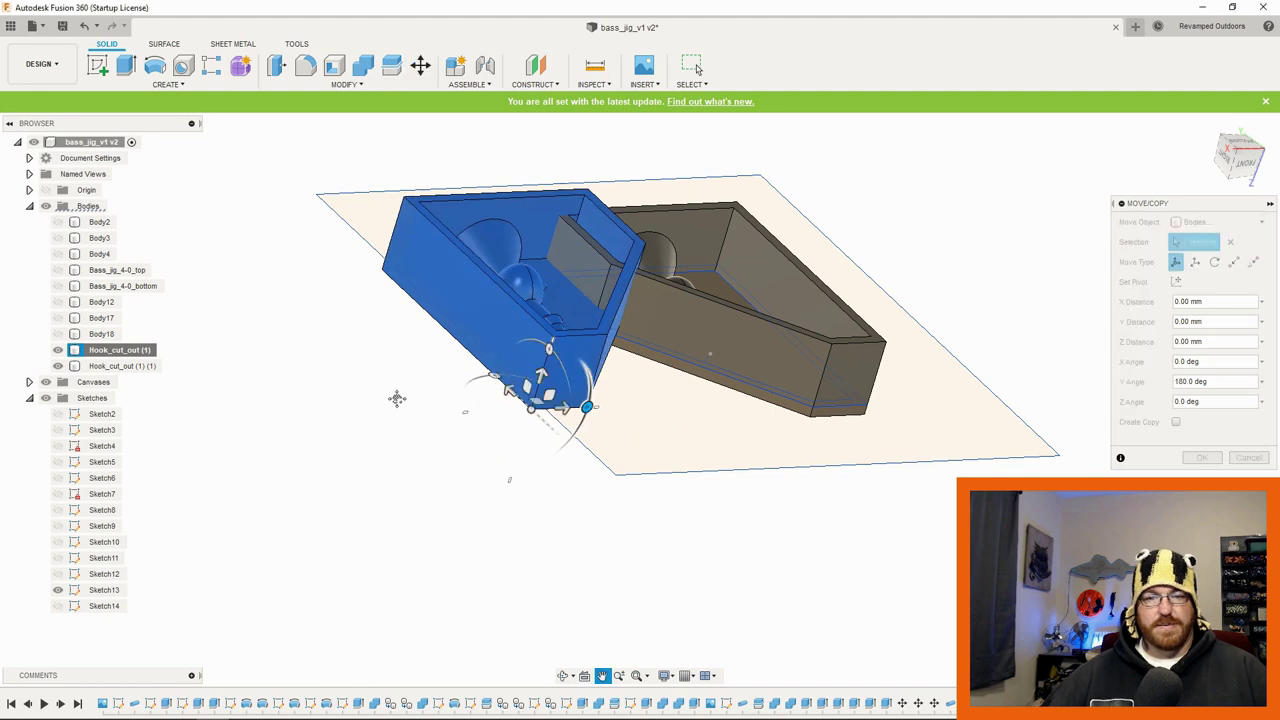
middle_drag(397, 397, 360, 476)
click(1235, 262)
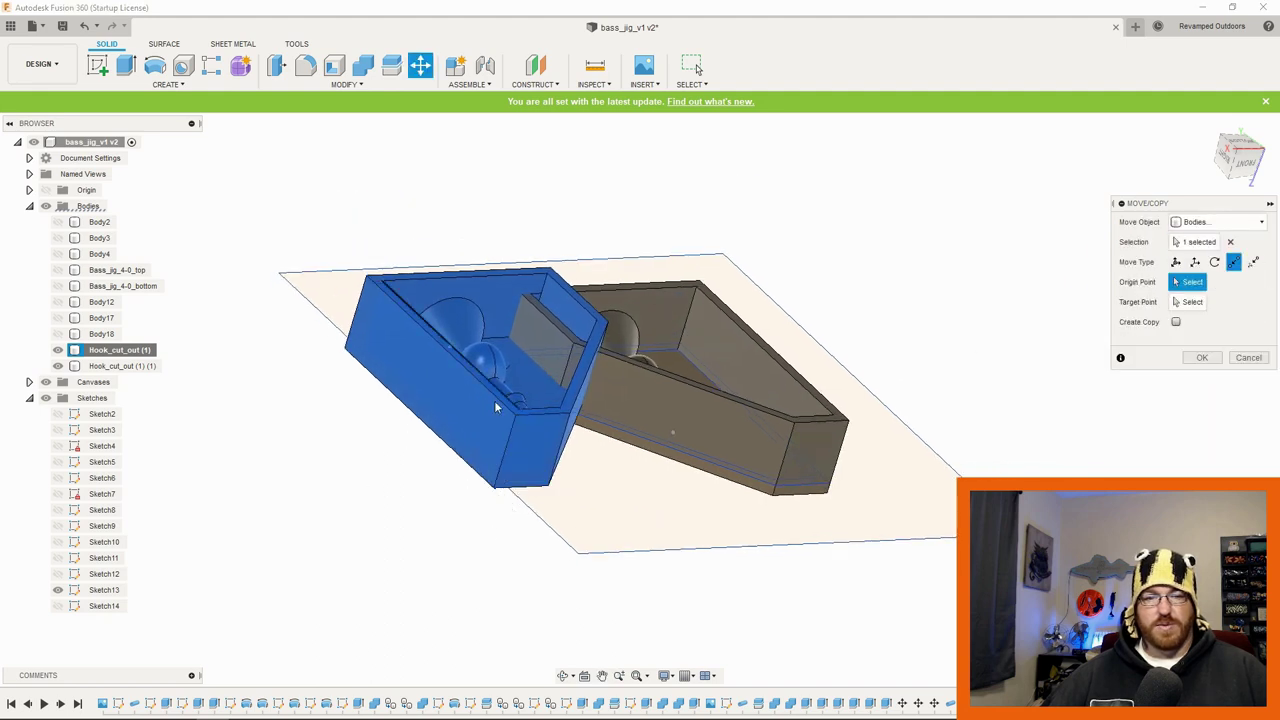
click(430, 430)
shift+middle_drag(820, 412, 760, 425)
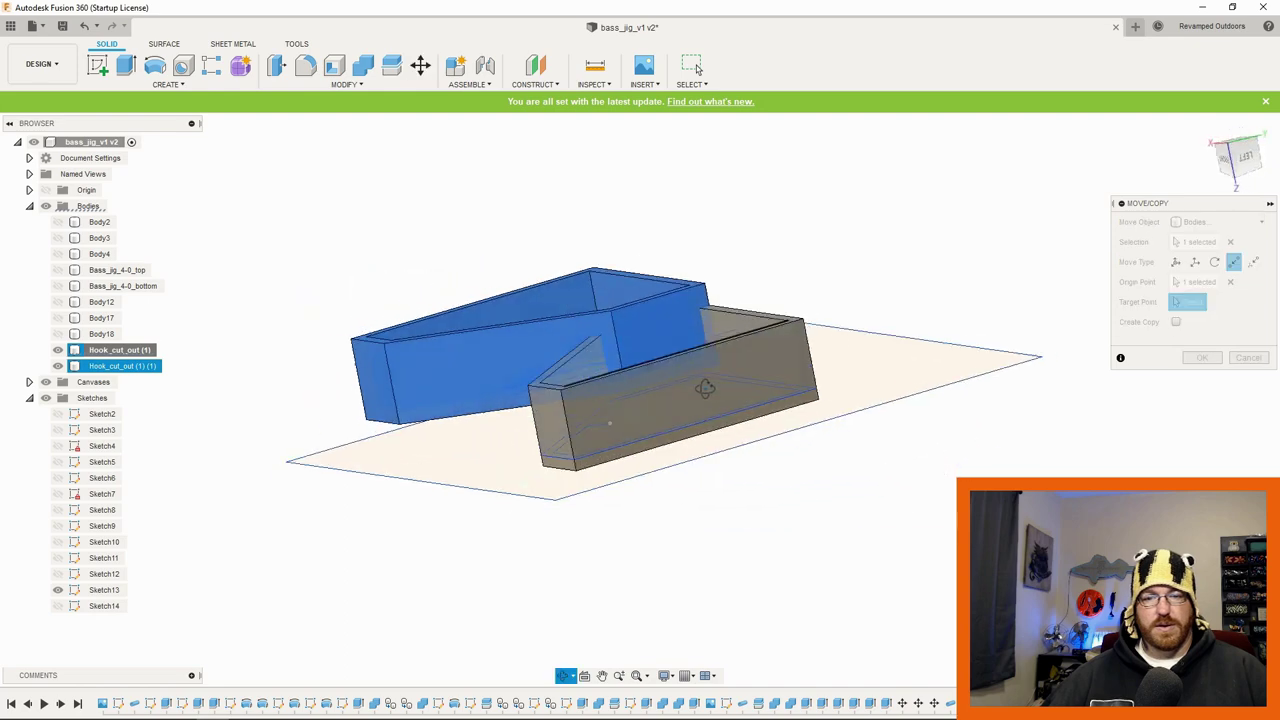
click(703, 437)
shift+middle_drag(652, 404, 820, 290)
Step: Offset the half -5 mm along X, then hide Sketch13
click(1195, 262)
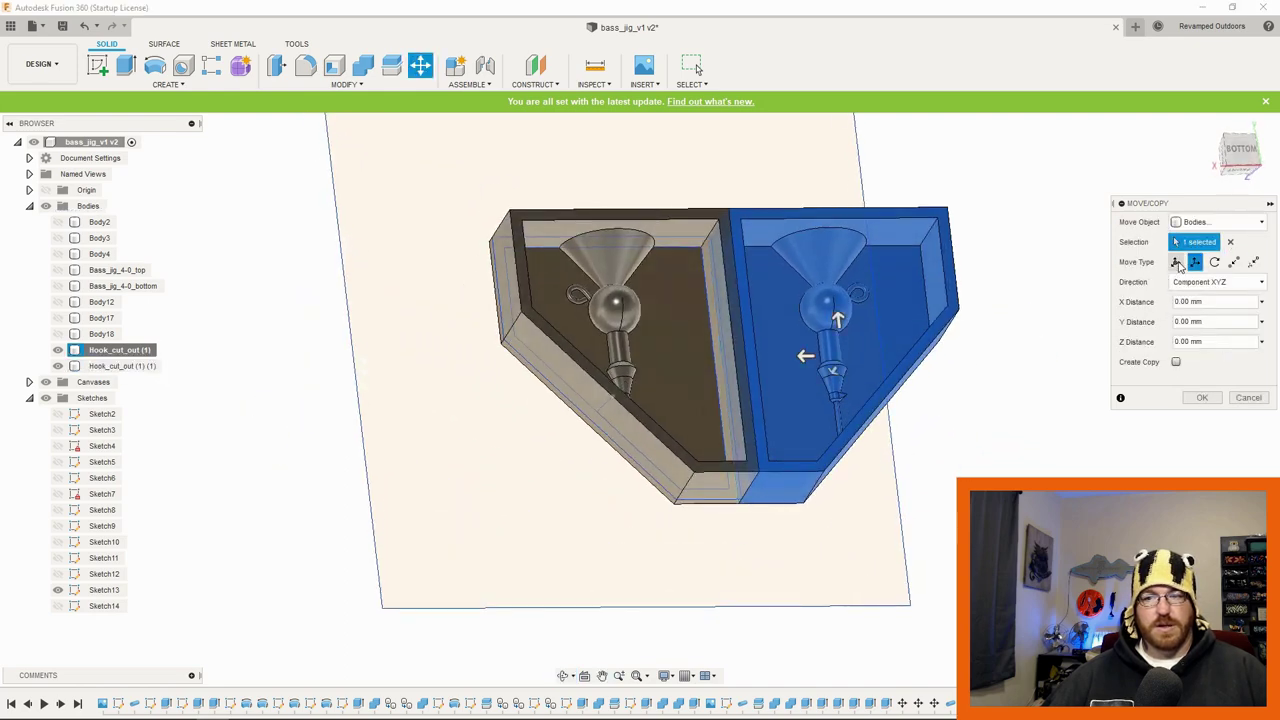
drag(940, 470, 958, 470)
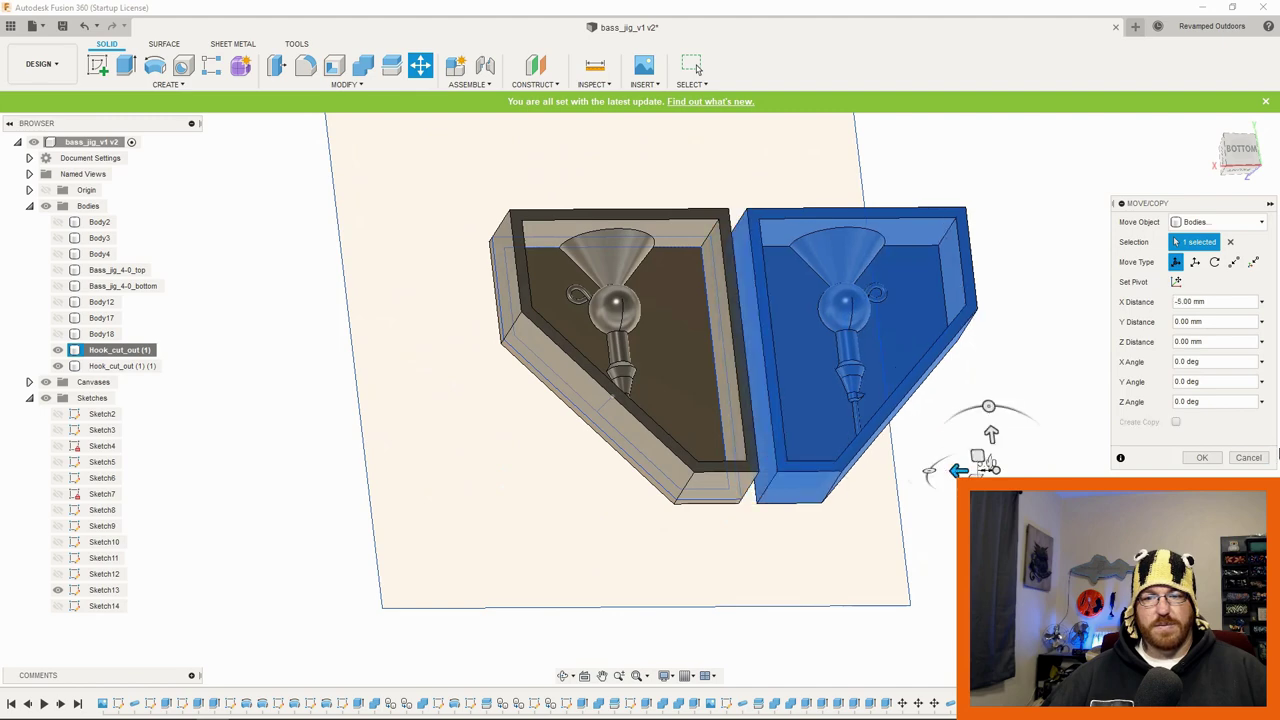
click(1203, 458)
click(57, 591)
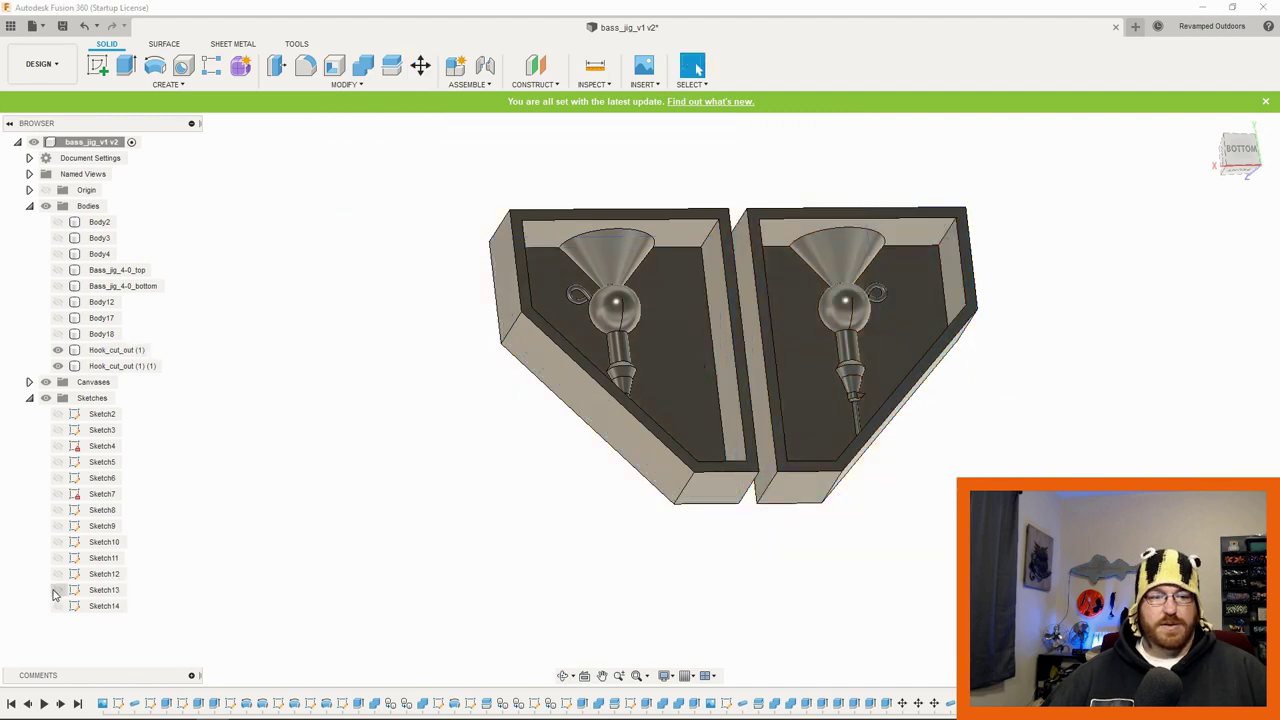
shift+middle_drag(475, 449, 443, 509)
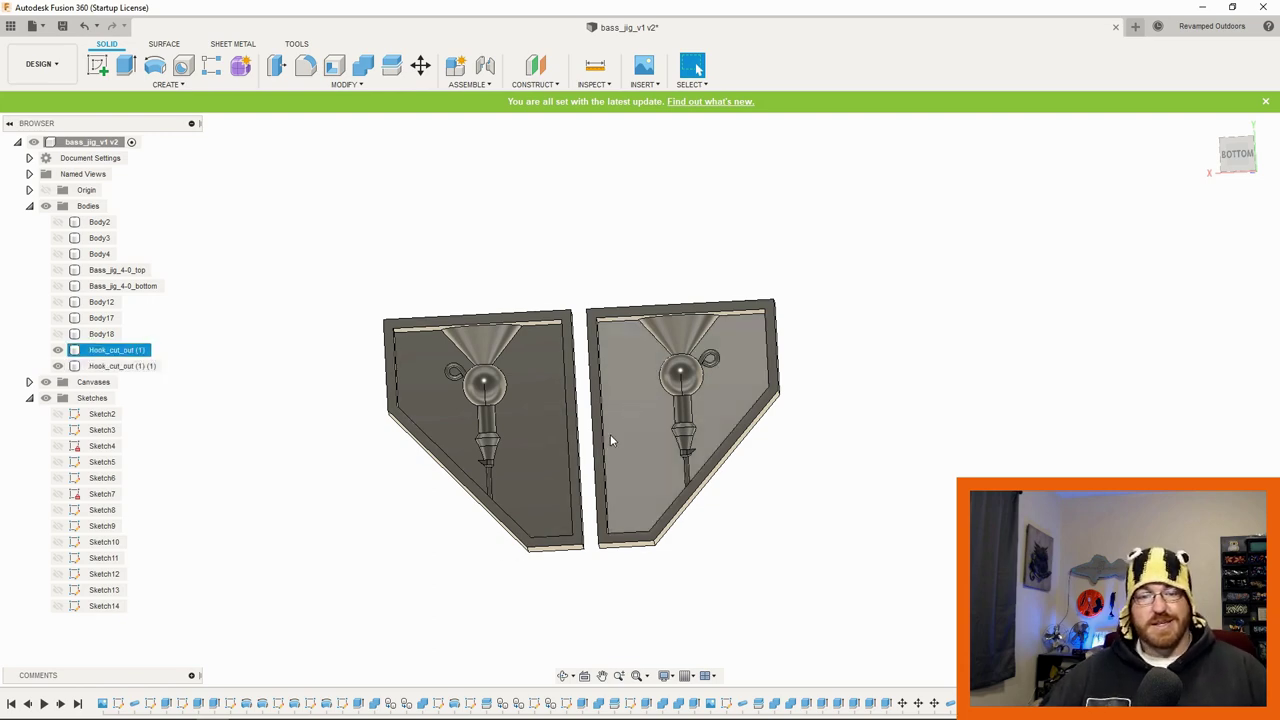
Step: From the bottom view, hide Hook_cut_out (1) (1) and show Bass_jig_4-0_top and Bass_jig_4-0_bottom
scroll(600, 470, down, 2)
scroll(568, 478, up, 4)
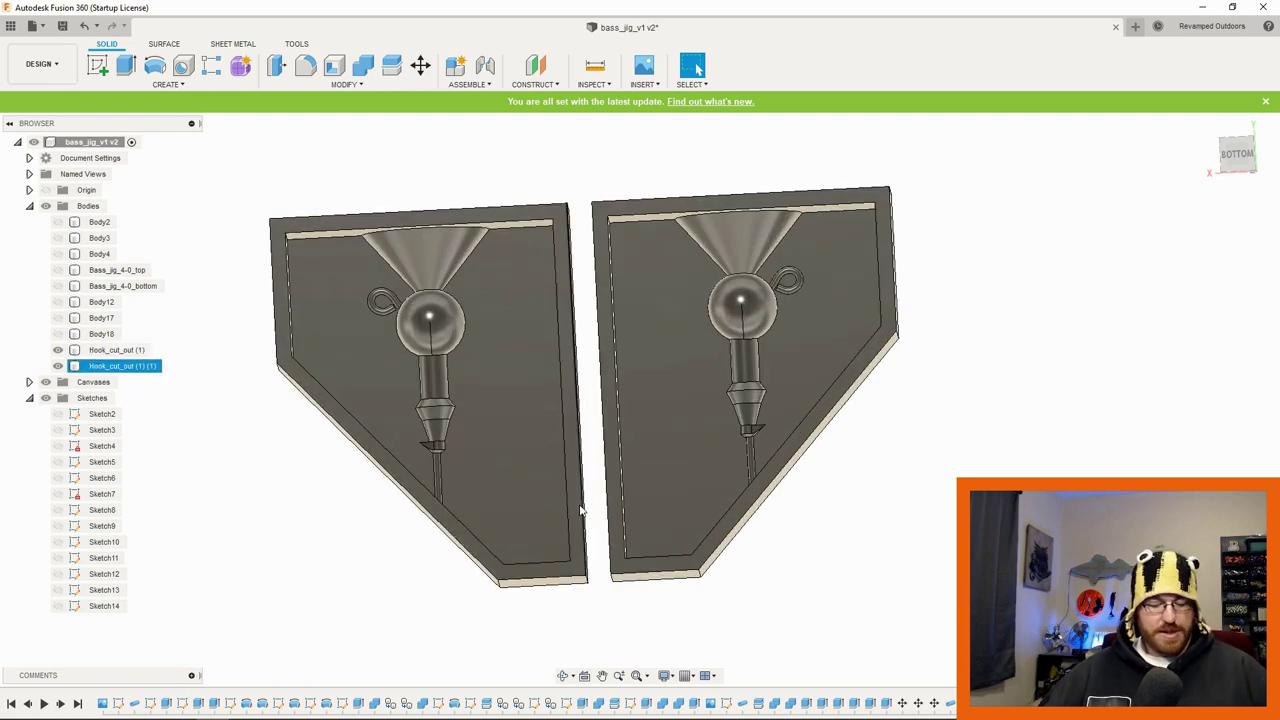
shift+middle_drag(580, 509, 617, 480)
click(1242, 152)
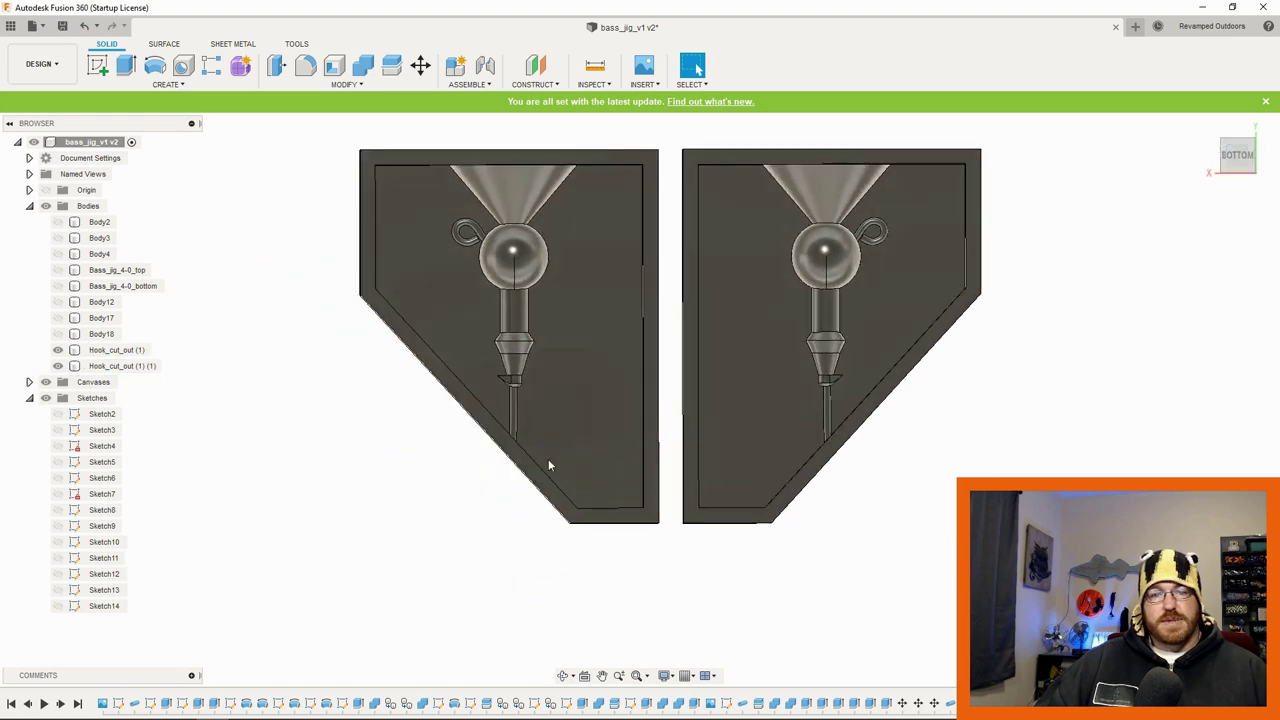
click(58, 287)
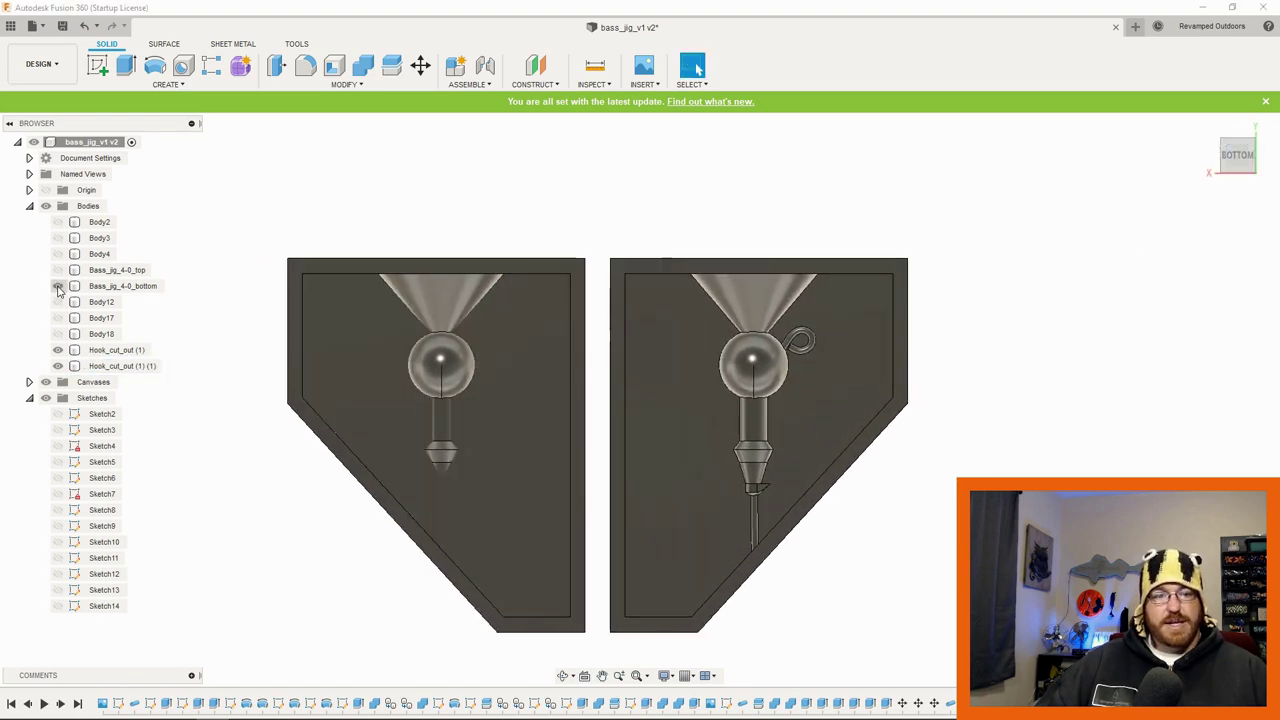
click(58, 287)
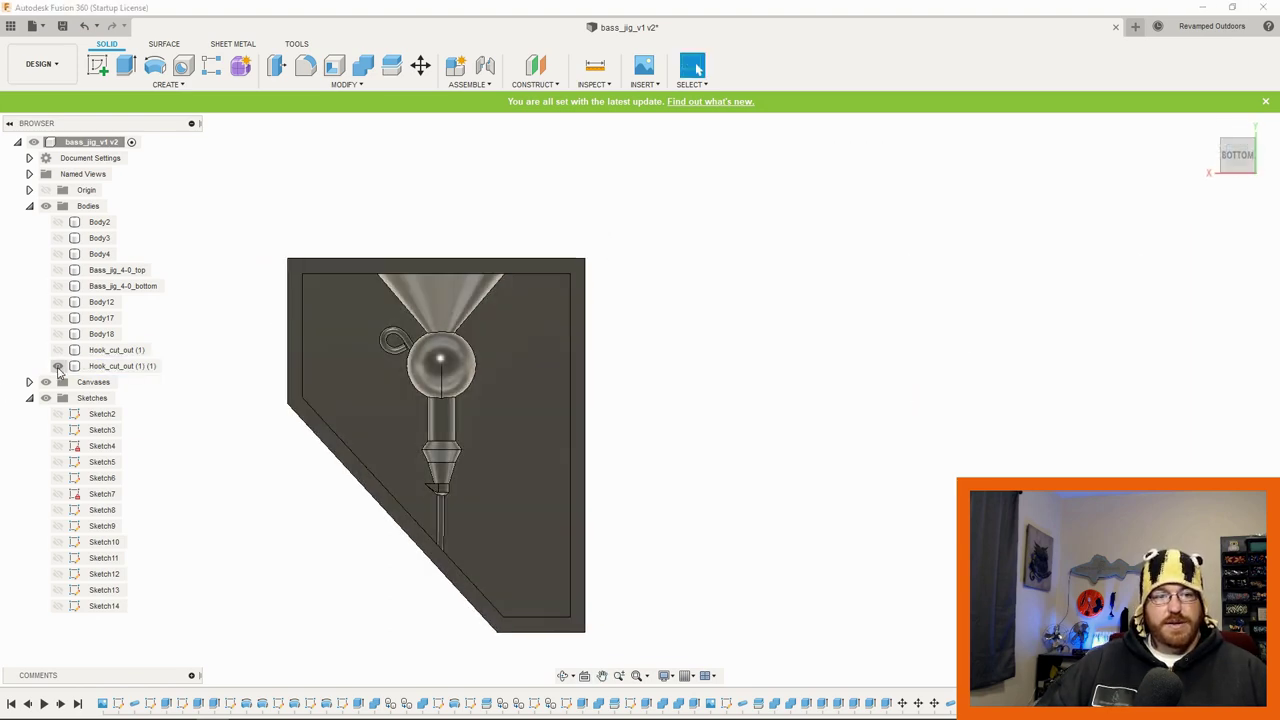
click(58, 366)
click(58, 286)
click(58, 270)
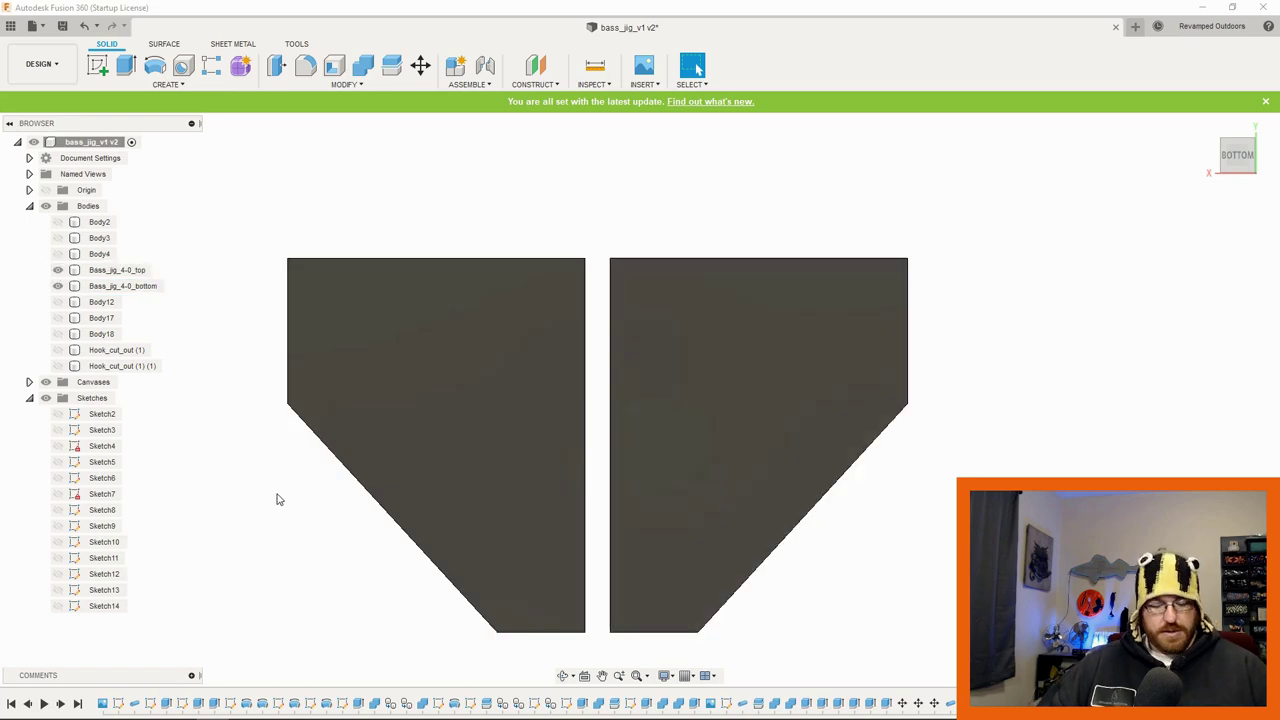
Step: View both mold halves straight from the top, centred in the window
click(1215, 137)
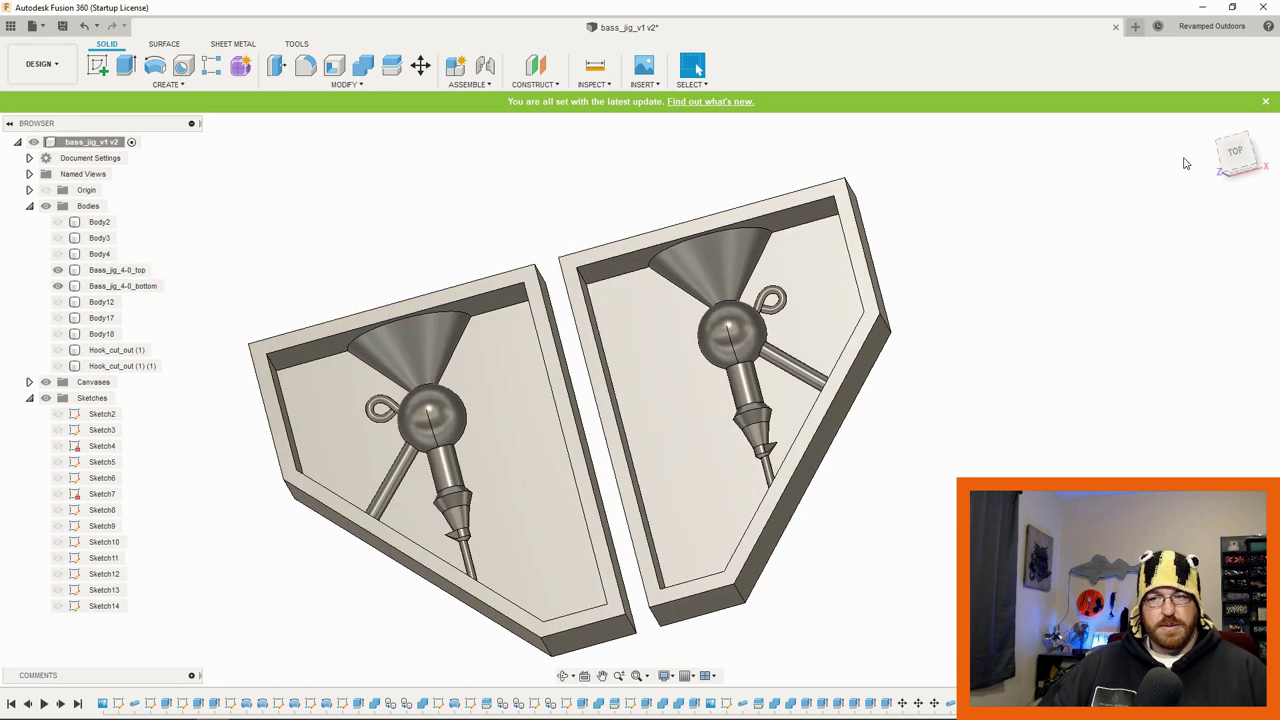
click(1235, 151)
scroll(675, 389, up, 2)
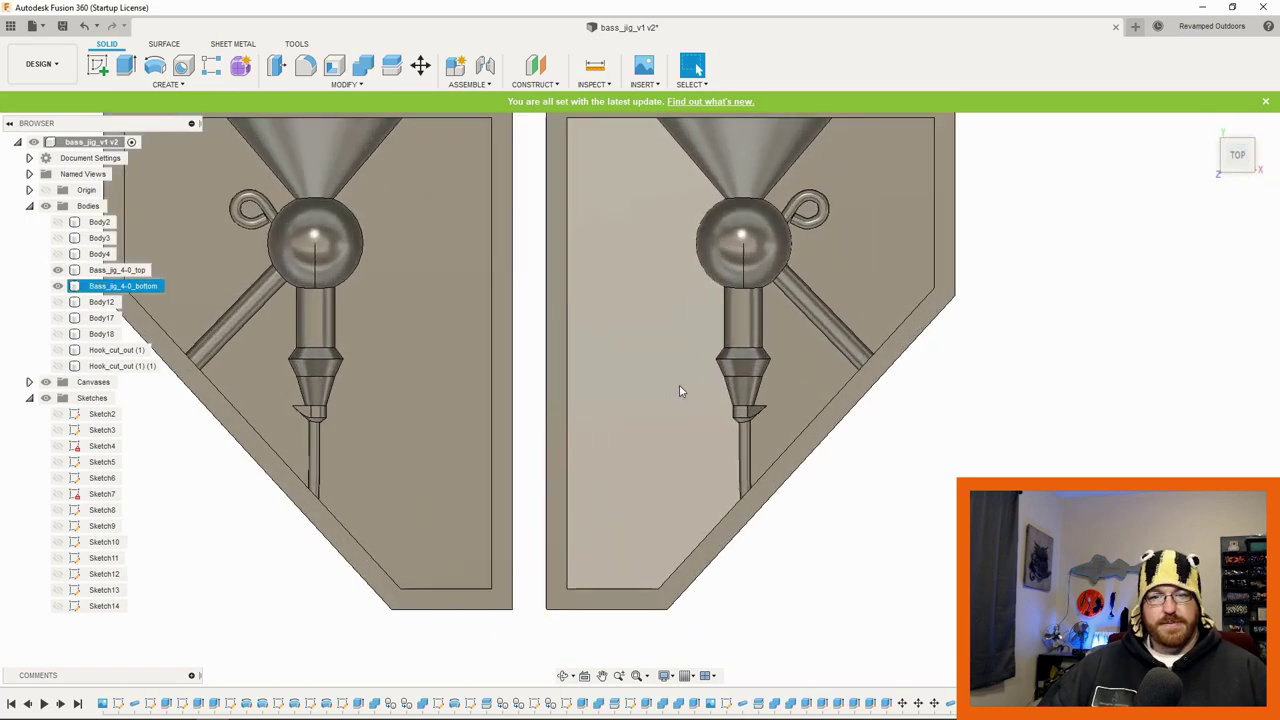
middle_drag(679, 390, 749, 425)
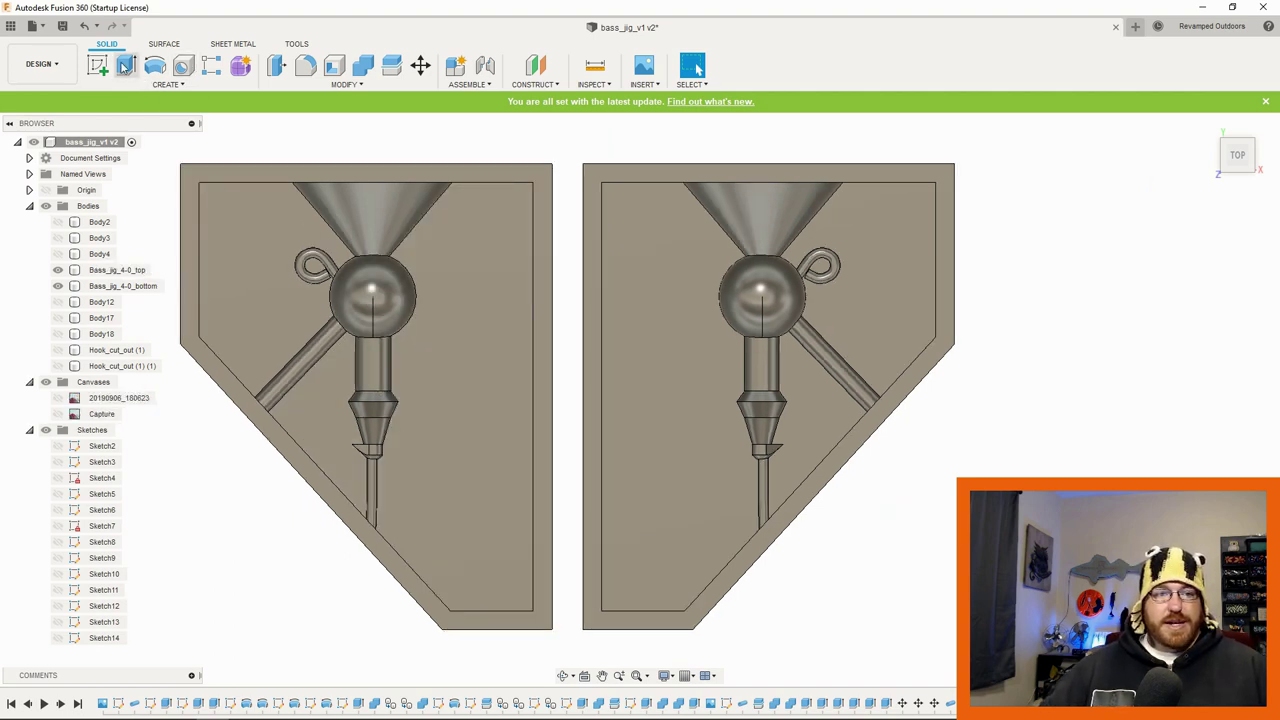
Step: Create Sketch15 on the XY plane with a line from the origin past the slanted edge
click(153, 85)
click(130, 114)
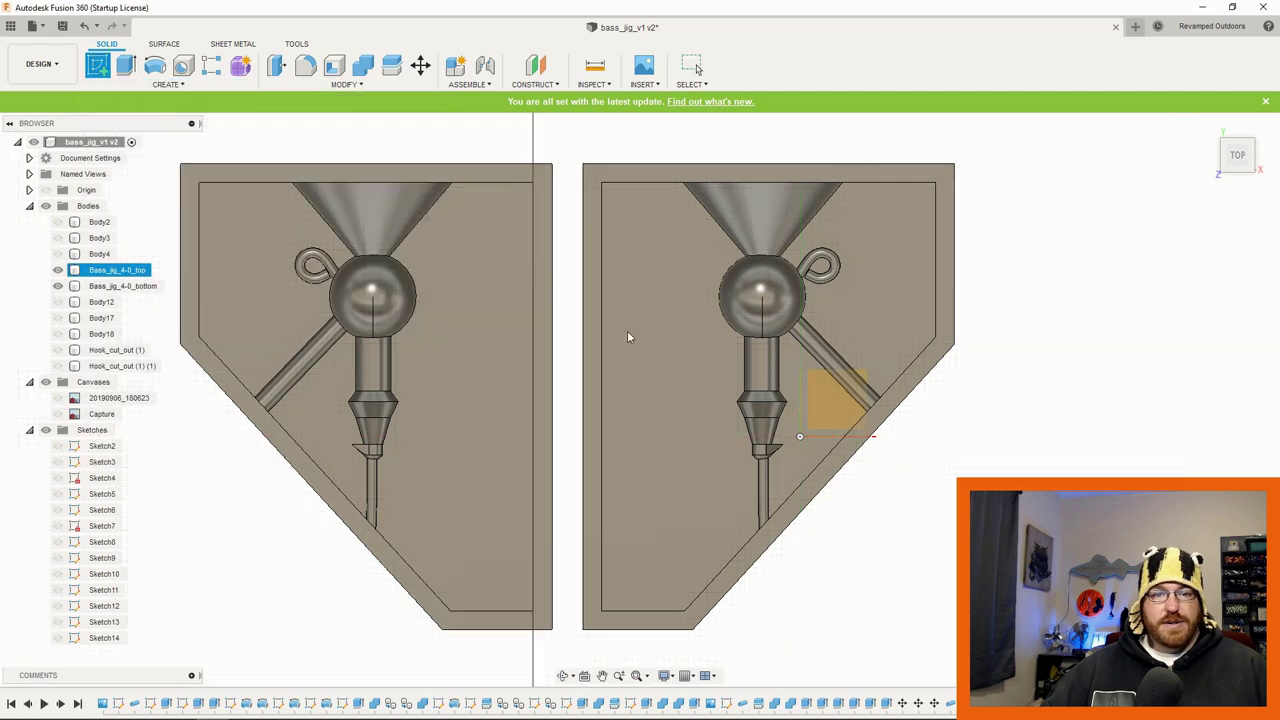
click(845, 415)
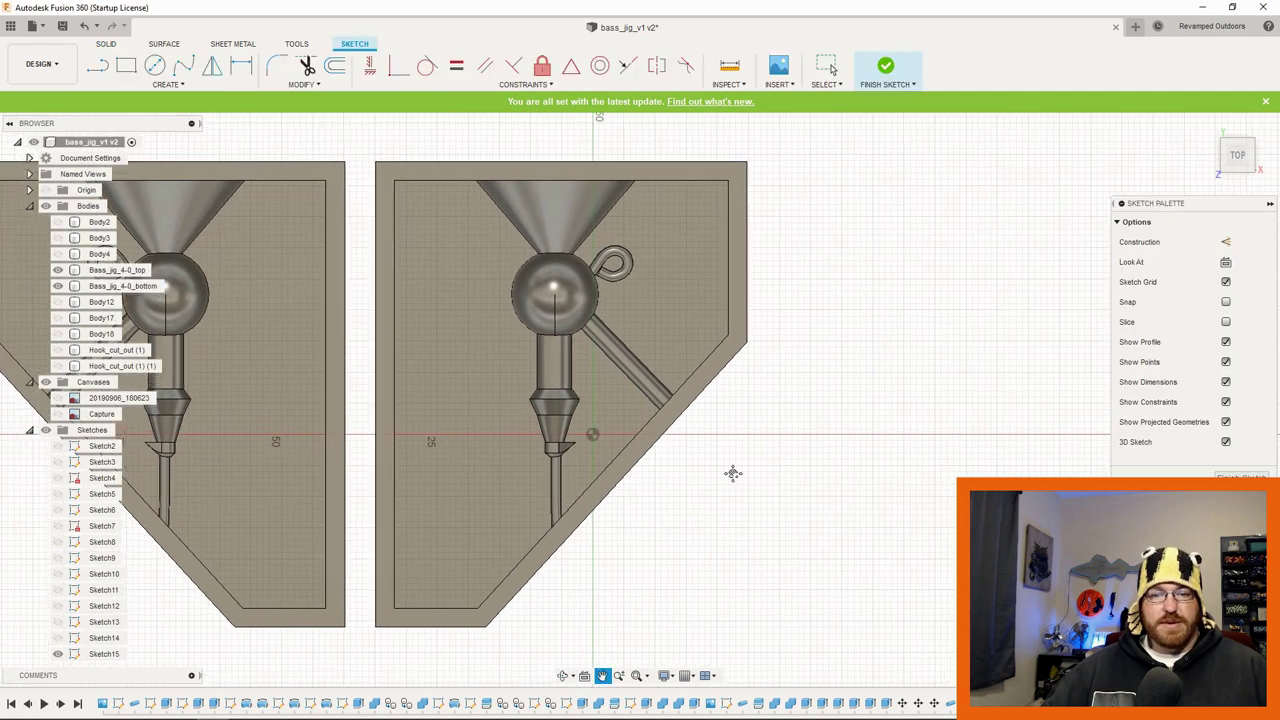
click(97, 67)
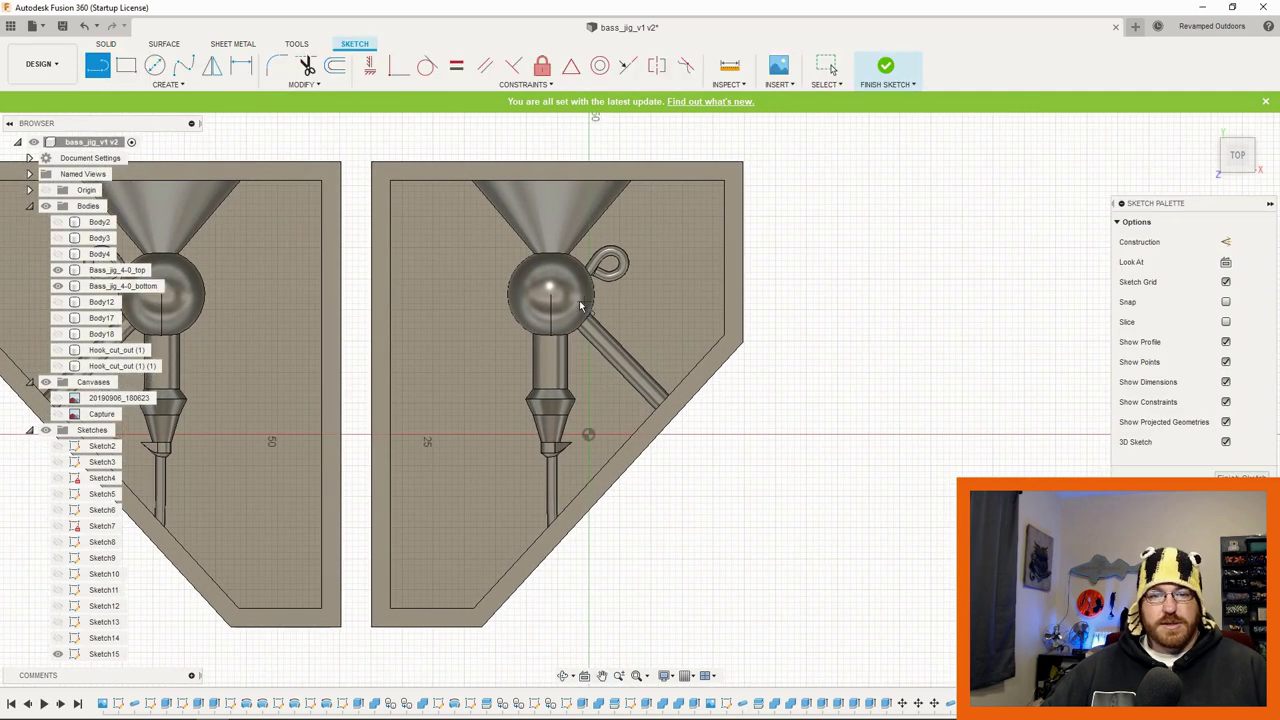
click(588, 435)
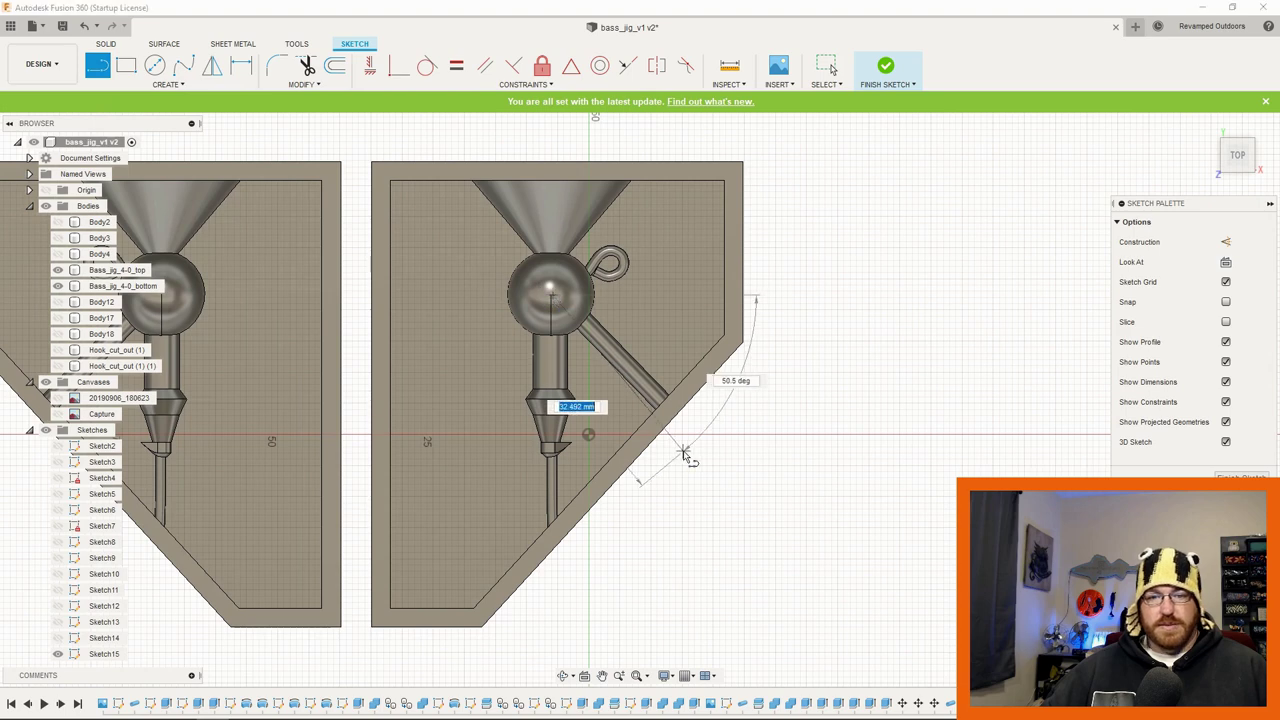
click(785, 521)
key(Escape)
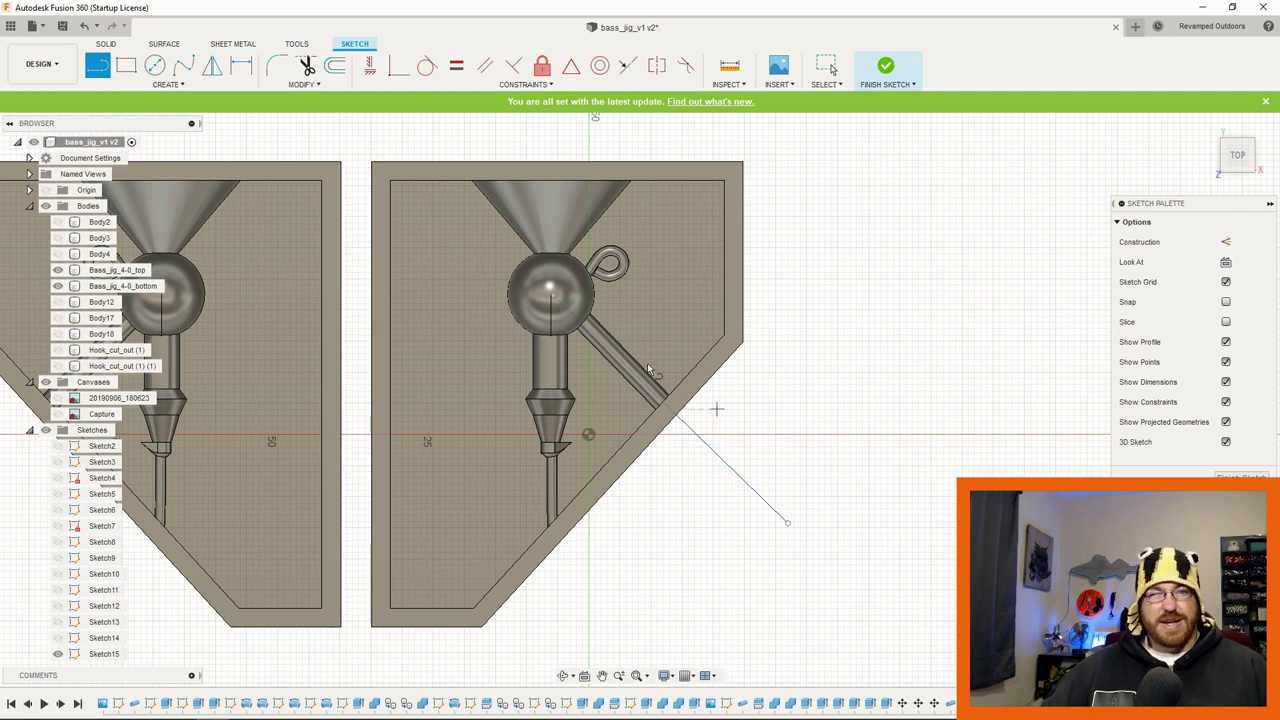
Step: Briefly show and then hide the Capture reference photo, then pan to both halves
click(57, 414)
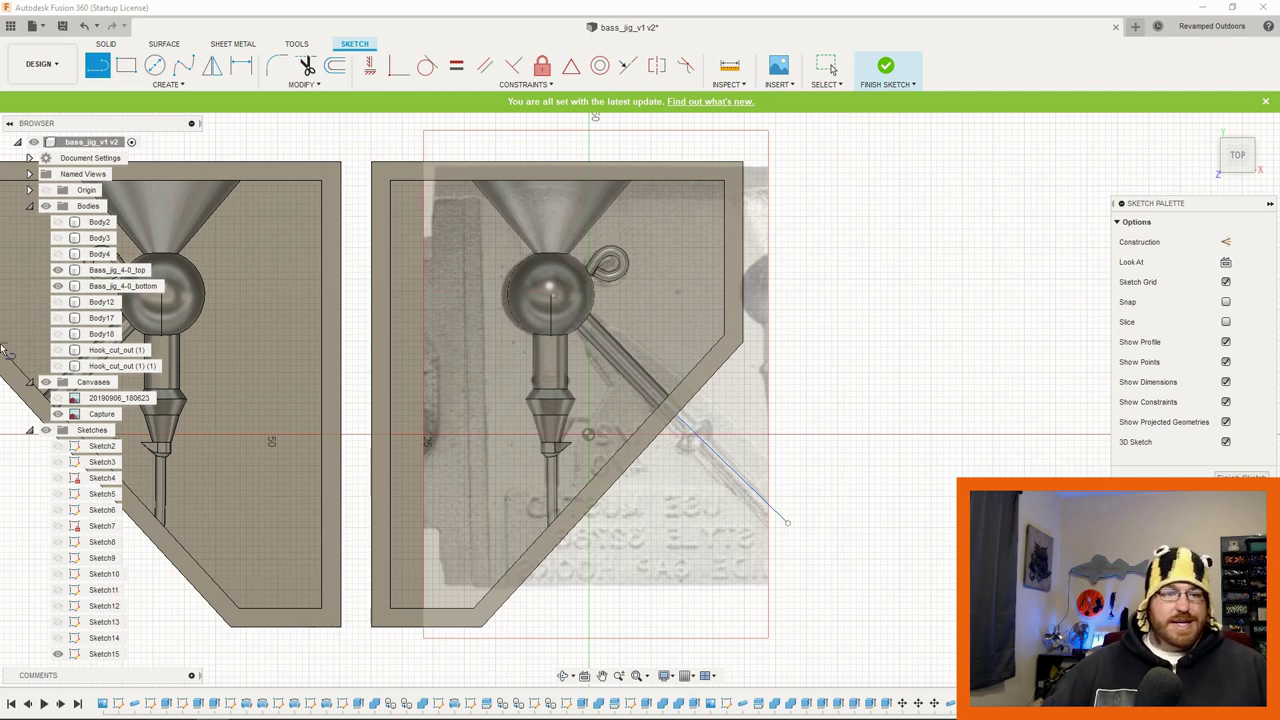
click(57, 414)
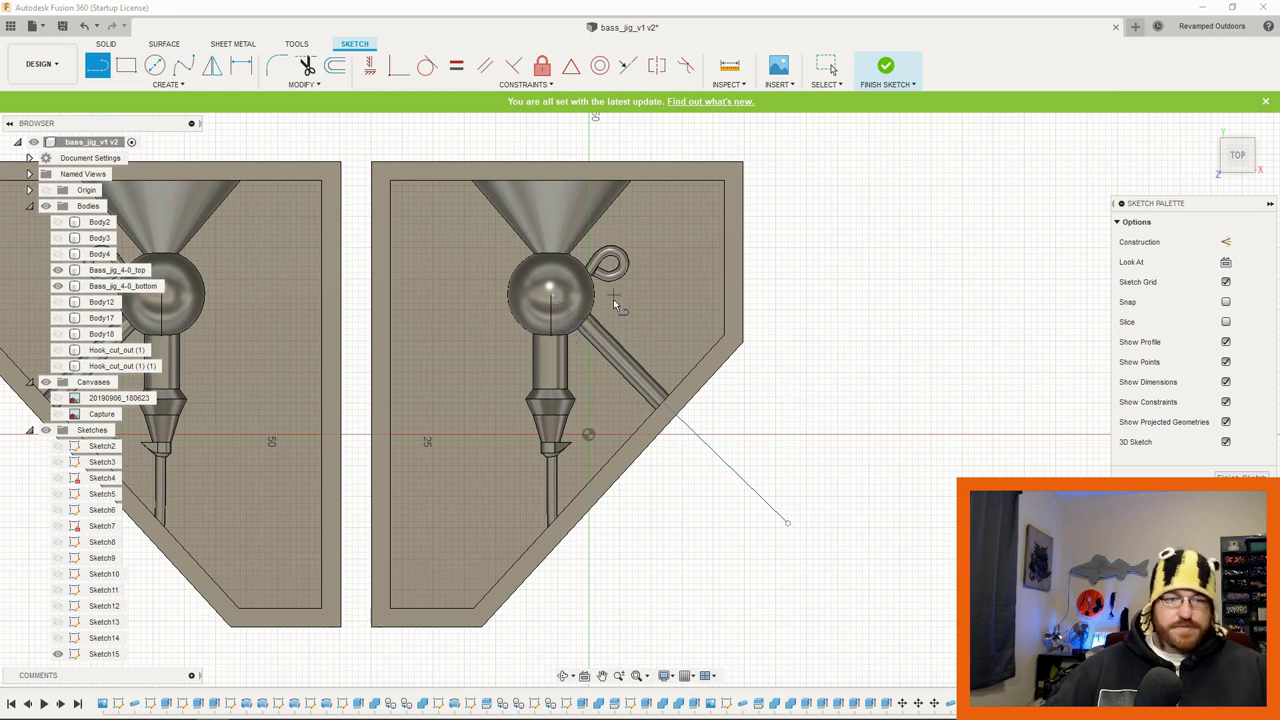
middle_drag(608, 422, 841, 417)
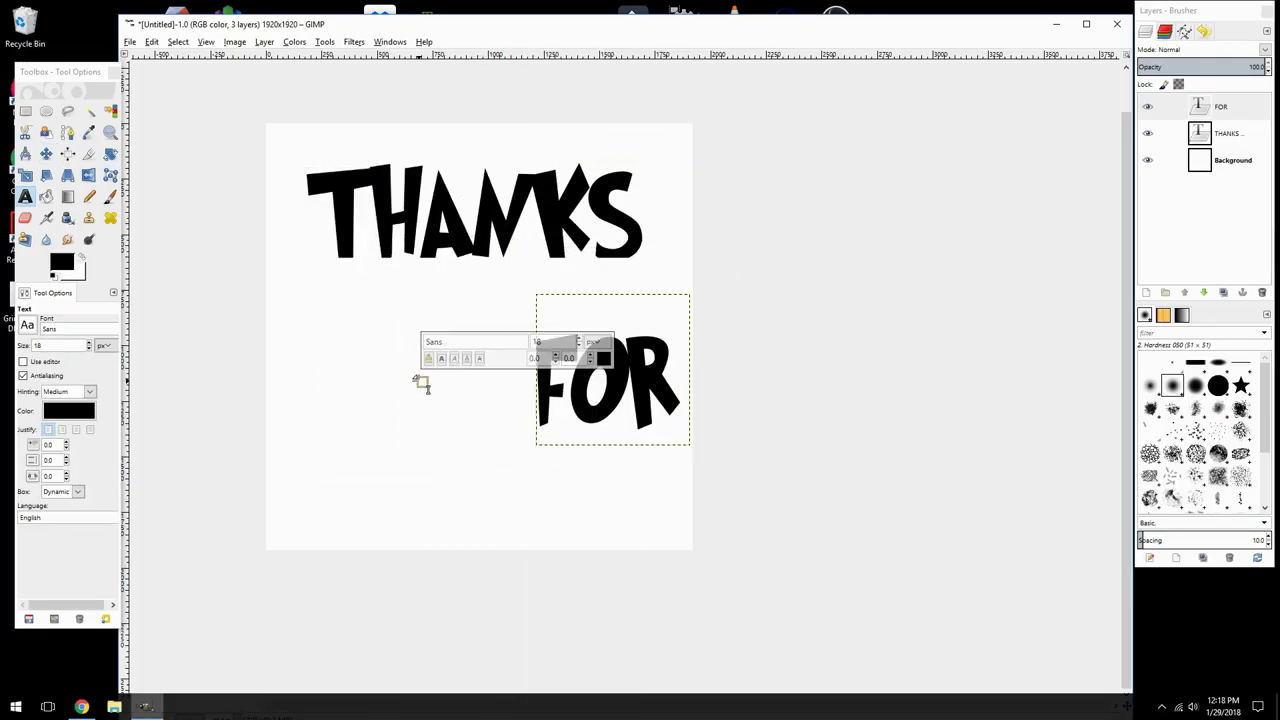
Step: Add a 'WATCHING' text line below THANKS and sketch a pencil outline around the lettering
click(414, 371)
text(WATCHING!)
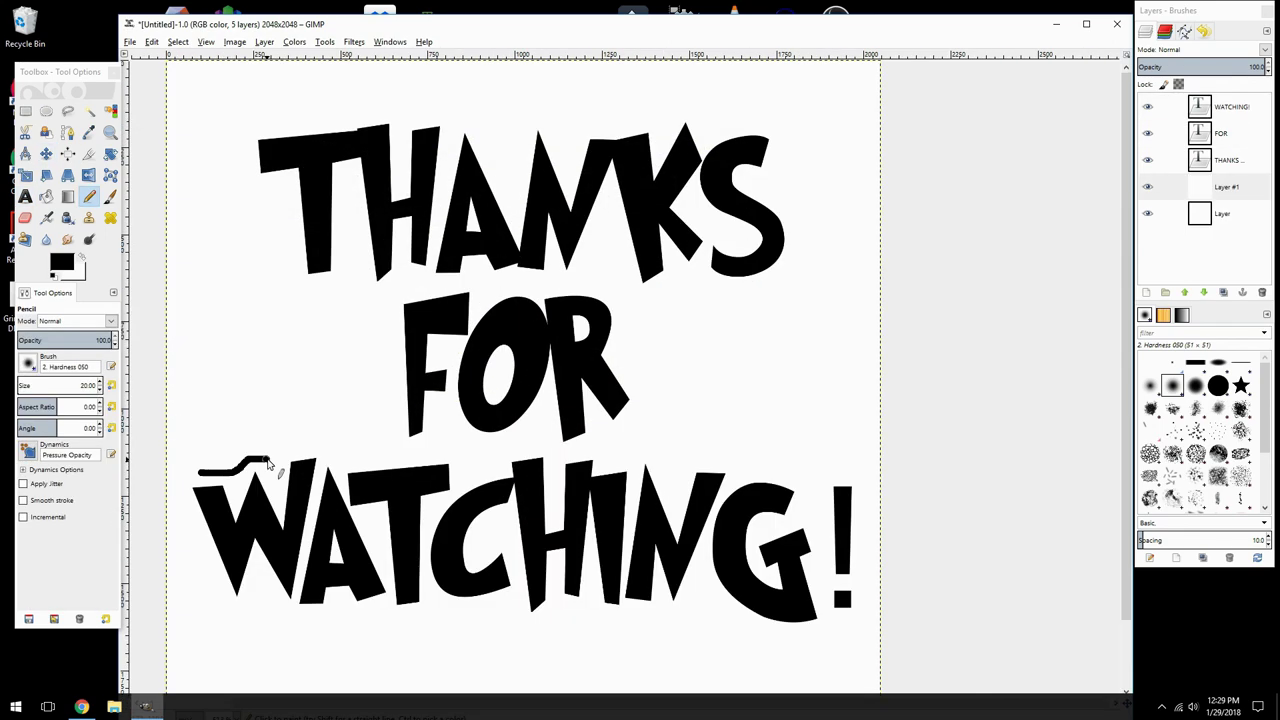
mouse_move(200, 471)
mouse_down()
mouse_move(526, 108)
mouse_move(642, 307)
mouse_move(861, 515)
mouse_move(240, 611)
mouse_up()
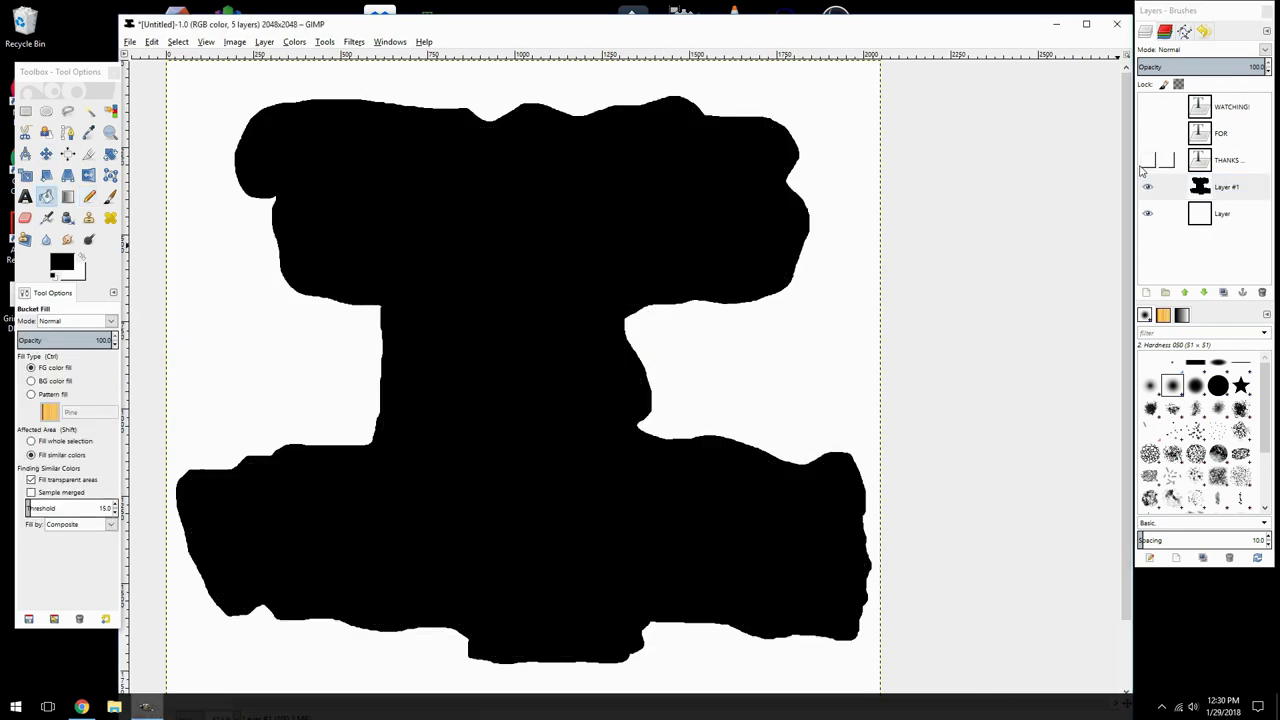